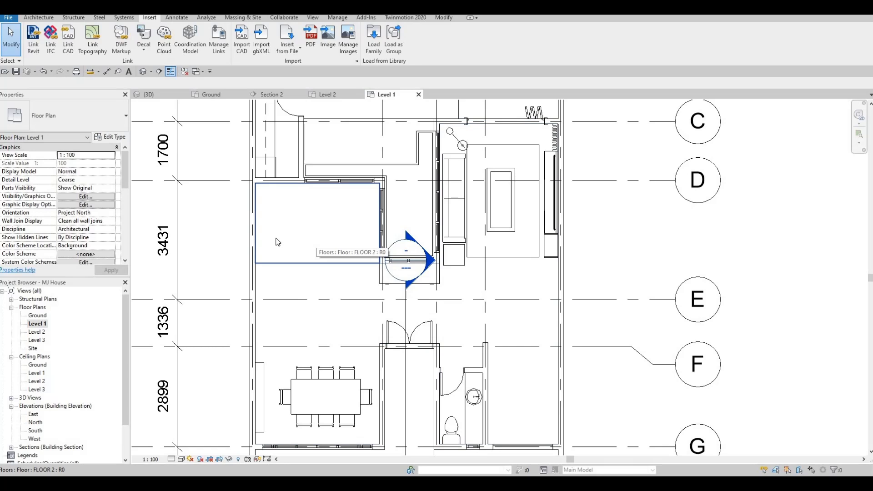
# Create an in-place component in the Generic Models category on Level 1 and accept the suggested name.
pyautogui.click(43, 20)
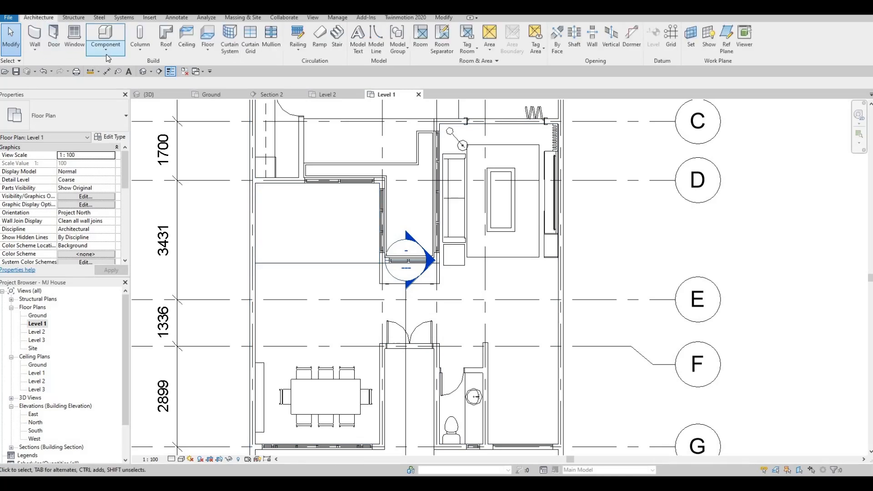
pyautogui.click(106, 49)
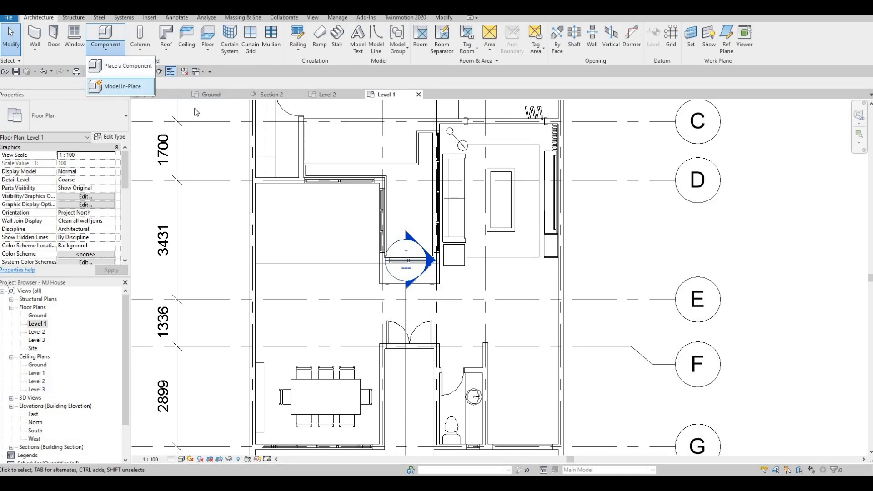
pyautogui.click(114, 87)
pyautogui.scroll(-3, 432, 223)
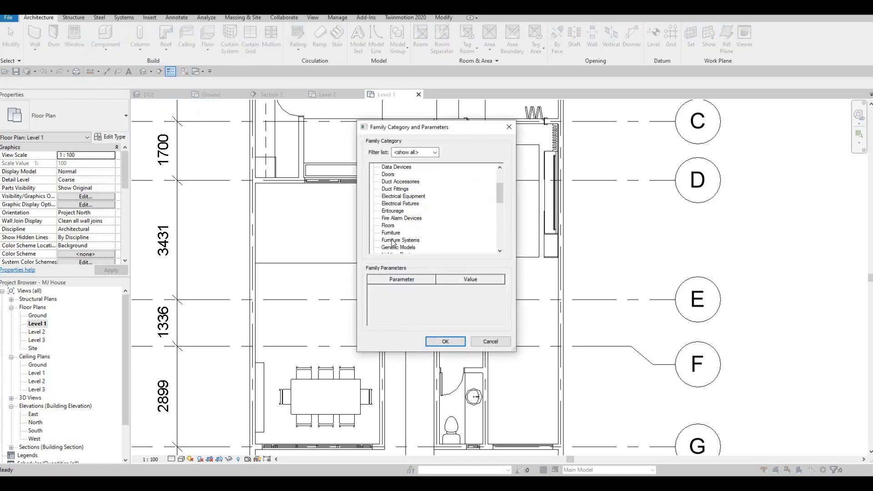
pyautogui.click(399, 240)
pyautogui.click(438, 342)
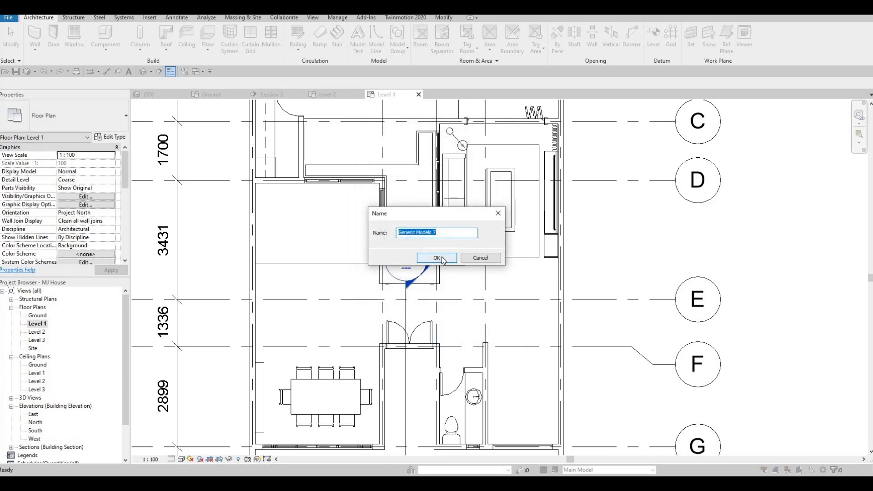
pyautogui.press('Return')
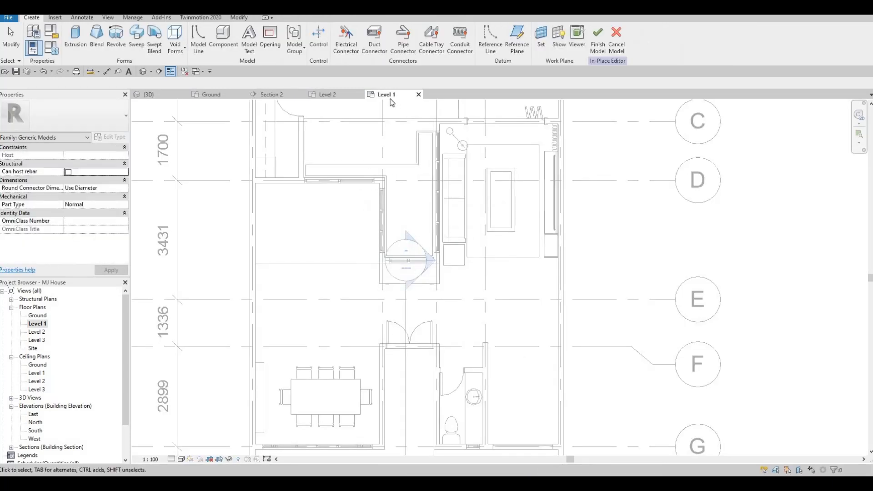
# Start an Extrusion and sketch a rectangle about 1200 by 600 mm against the upper wall of the empty floor area.
pyautogui.click(79, 44)
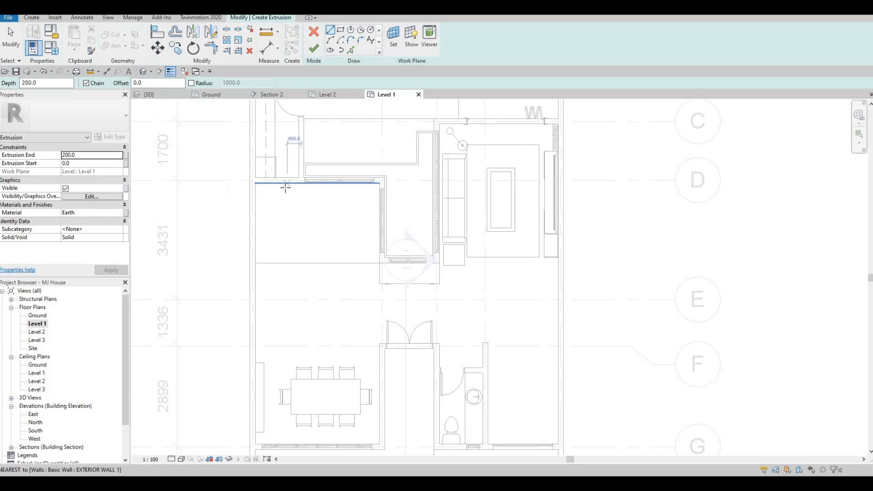
pyautogui.click(341, 29)
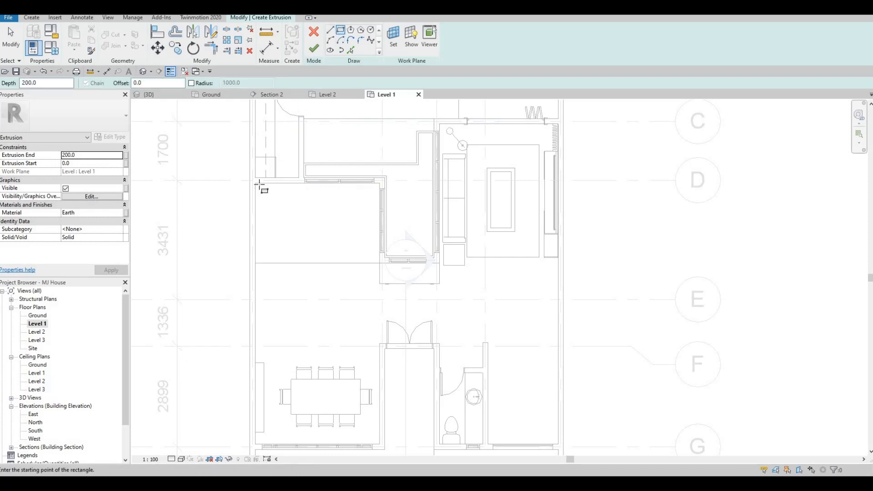
pyautogui.scroll(2, 258, 188)
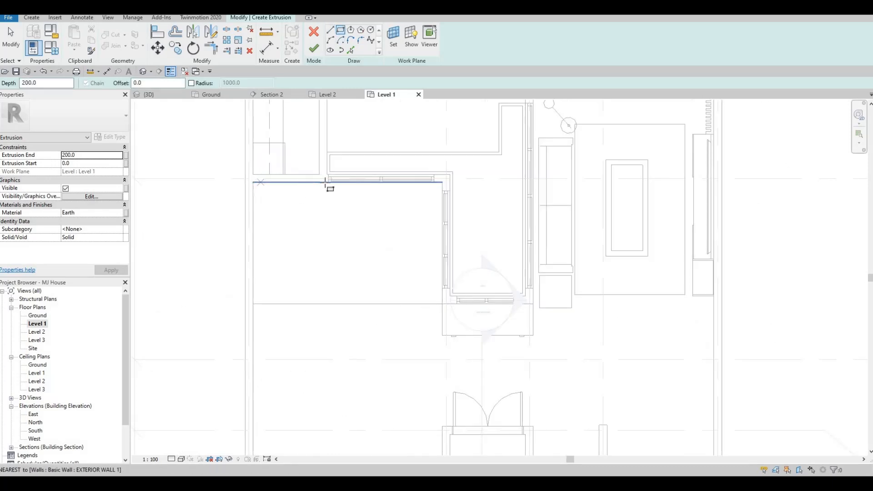
pyautogui.click(292, 212)
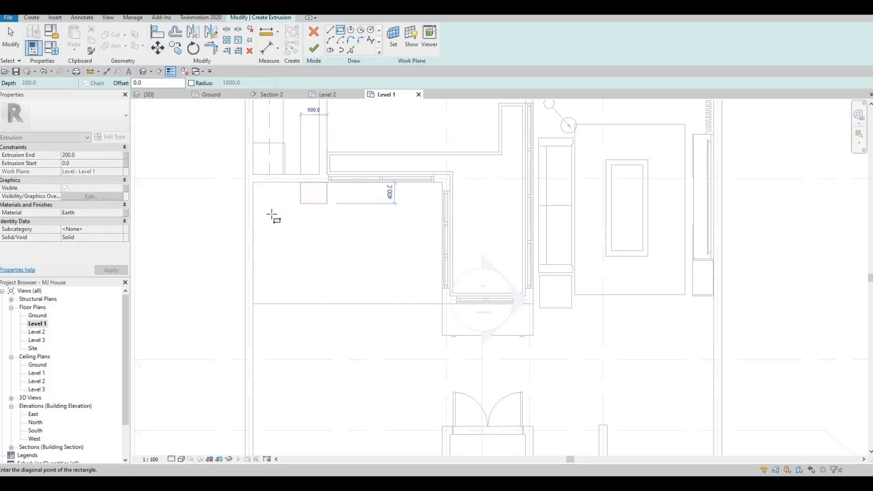
pyautogui.click(275, 205)
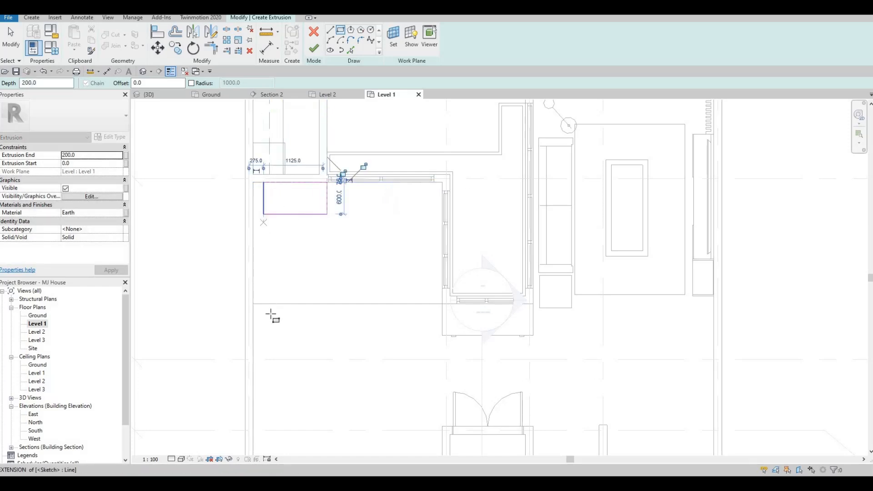
# Sketch a second rectangle about 2600 by 900 mm from the left exterior wall, directly below the floor edge line.
pyautogui.keyDown('ctrl'); pyautogui.scroll(-3, 261, 267); pyautogui.keyUp('ctrl')
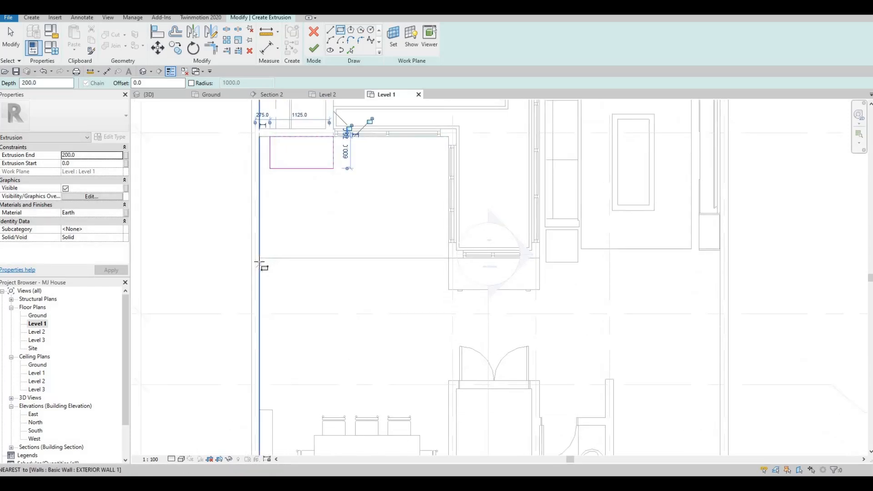
pyautogui.click(262, 263)
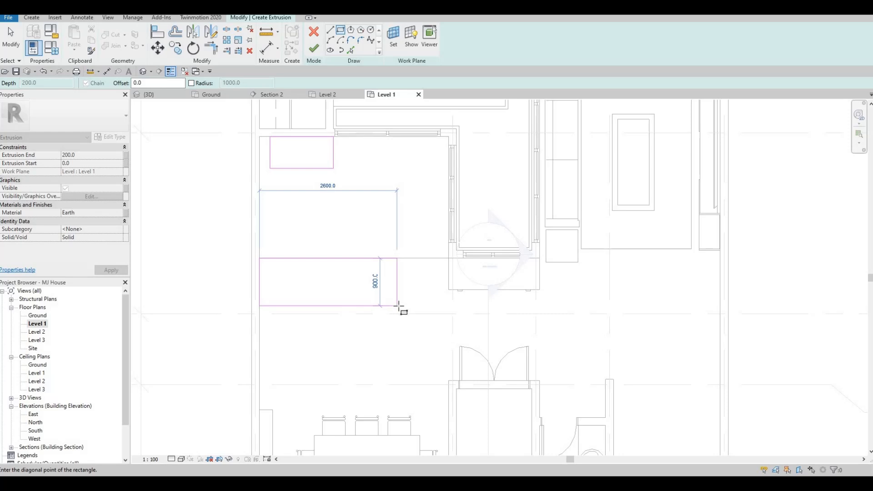
pyautogui.click(399, 307)
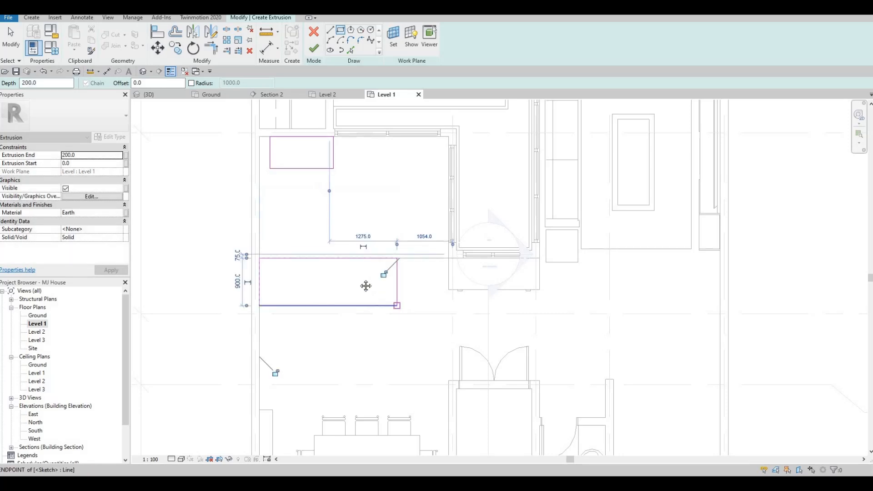
pyautogui.press('Escape')
pyautogui.press('Escape')
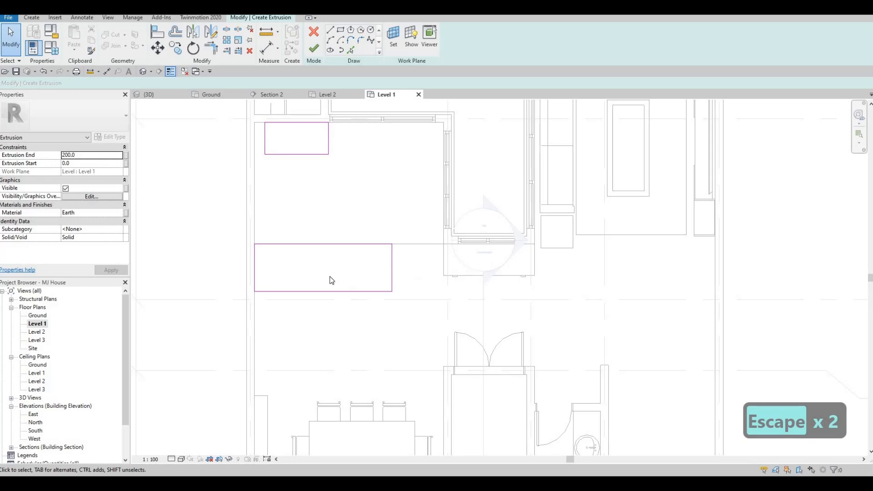
# Nudge the lower long edge of the large rectangle downward in three increments to deepen it.
pyautogui.keyDown('ctrl'); pyautogui.scroll(-1, 324, 277); pyautogui.keyUp('ctrl')
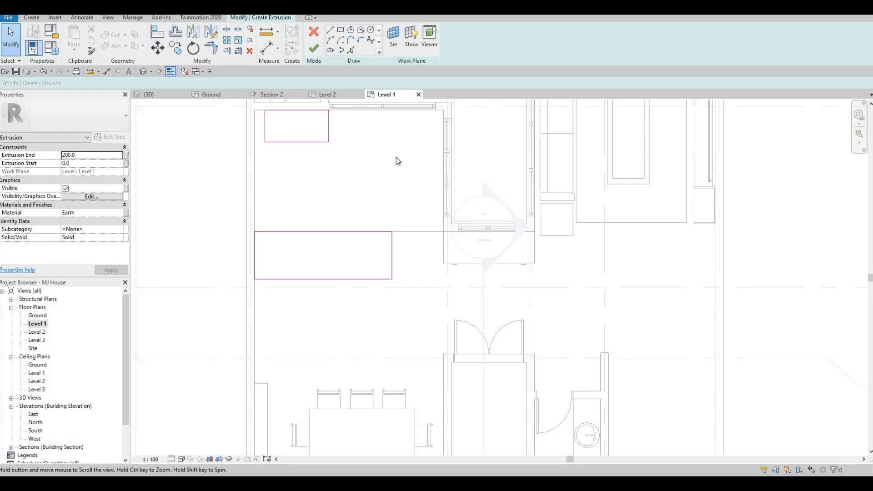
pyautogui.moveTo(398, 161); pyautogui.dragTo(414, 162, button='middle')
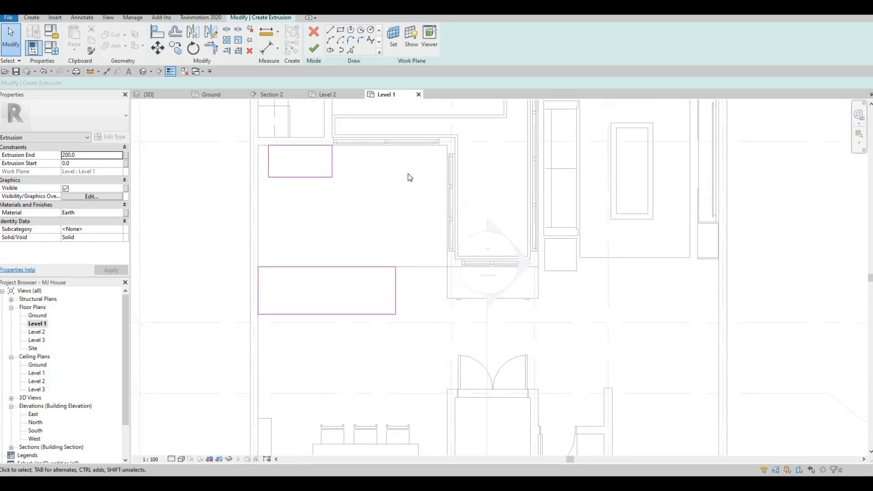
pyautogui.moveTo(406, 183); pyautogui.dragTo(335, 274, button='middle')
pyautogui.press('Escape')
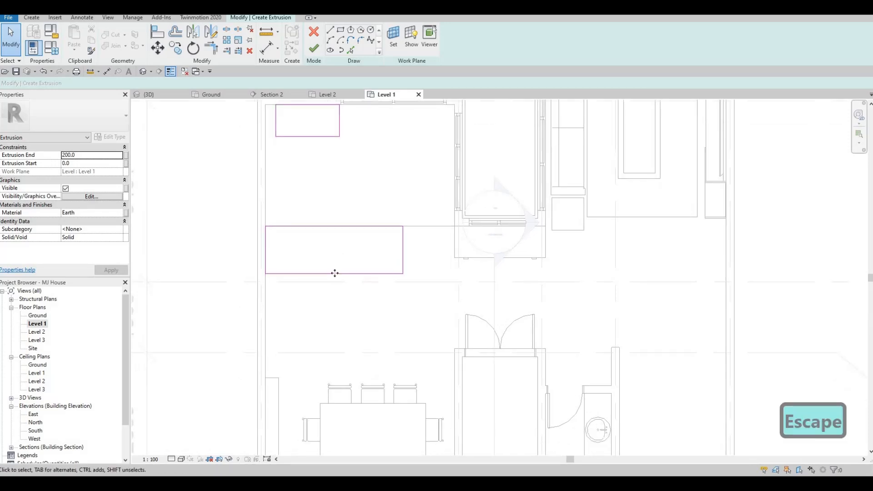
pyautogui.click(336, 276)
pyautogui.press('Down')
pyautogui.press('Down')
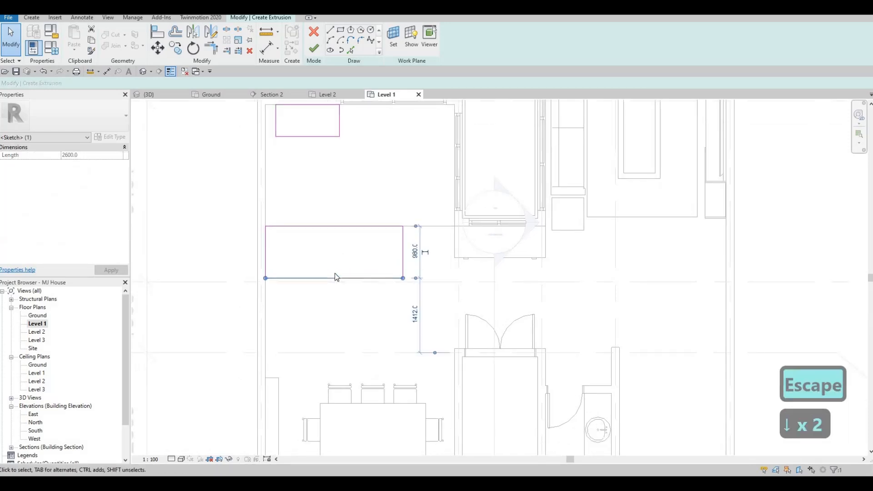
pyautogui.press('Down')
pyautogui.press('Escape')
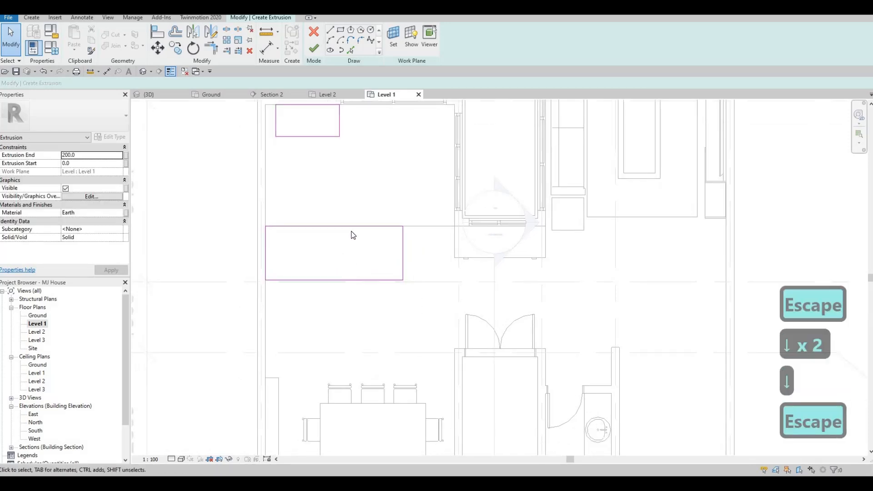
# Select the whole chain of lines of the large rectangle and nudge it slightly down, away from the floor edge.
pyautogui.press('Escape')
pyautogui.press('Tab')
pyautogui.click(369, 282)
pyautogui.press('Down')
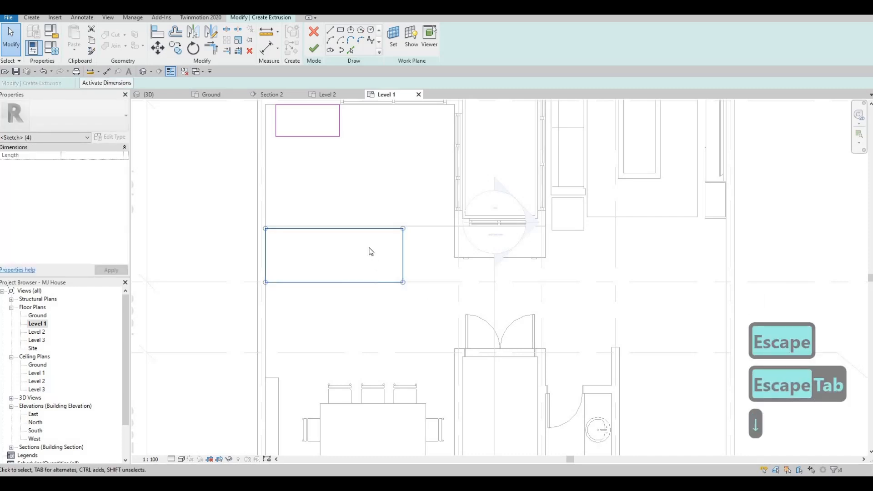
pyautogui.press('Escape')
pyautogui.press('Escape')
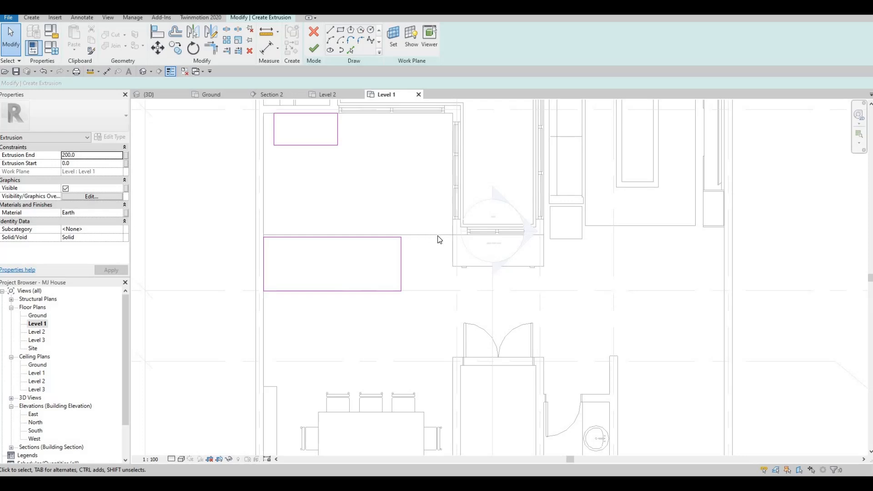
pyautogui.press('Escape')
pyautogui.press('Escape')
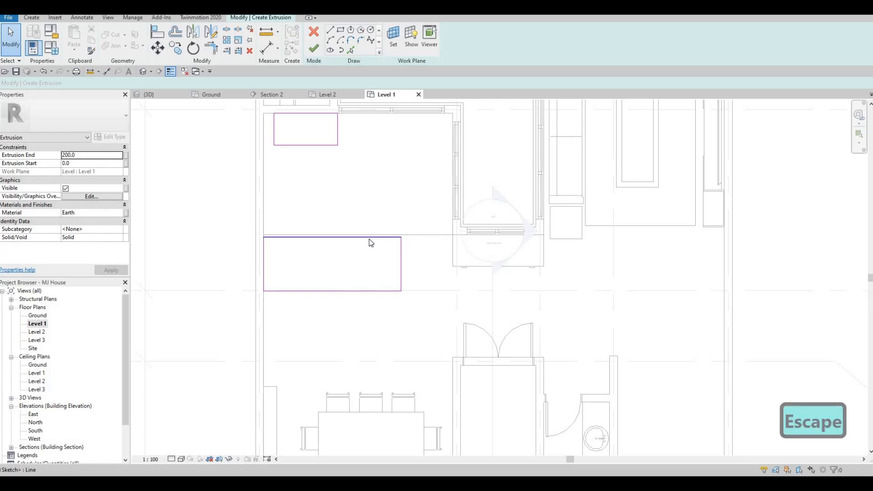
# Move the whole large rectangle up so its upper edge lies on the floor edge line.
pyautogui.press('Tab')
pyautogui.click(364, 247)
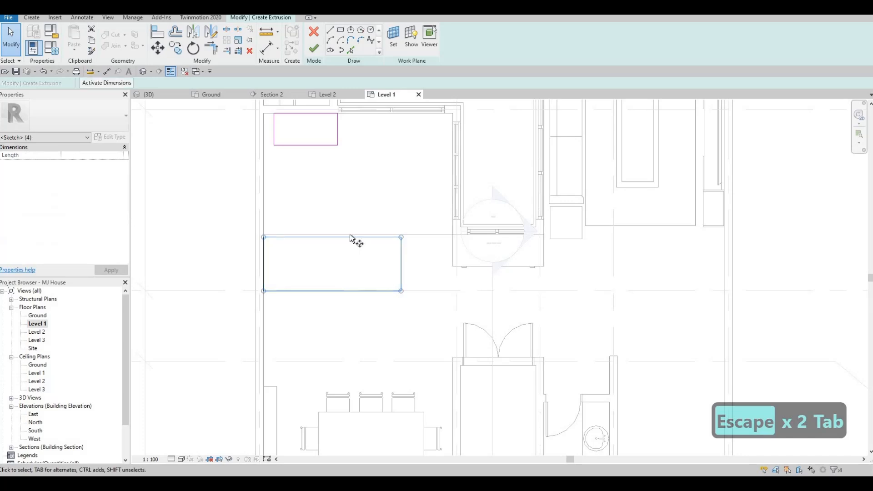
pyautogui.press('m')
pyautogui.press('v')
pyautogui.scroll(2, 347, 242)
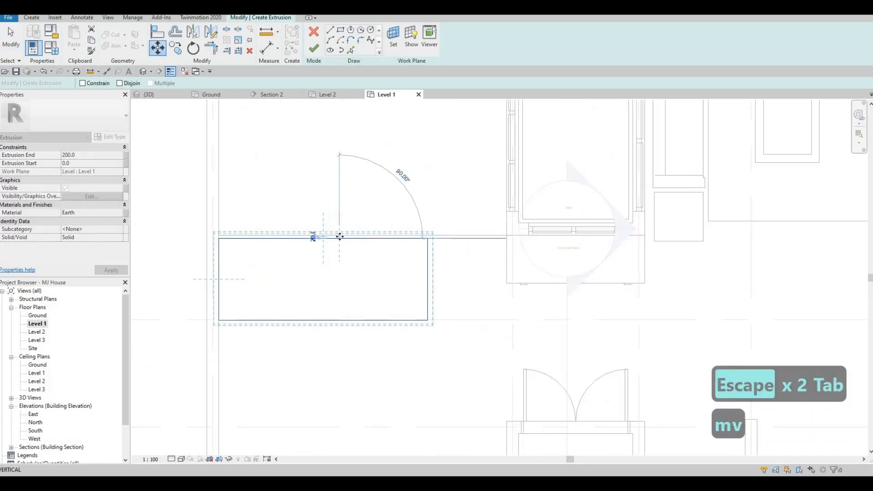
pyautogui.press('Escape')
pyautogui.scroll(1, 347, 238)
pyautogui.click(336, 259)
pyautogui.scroll(-3, 347, 260)
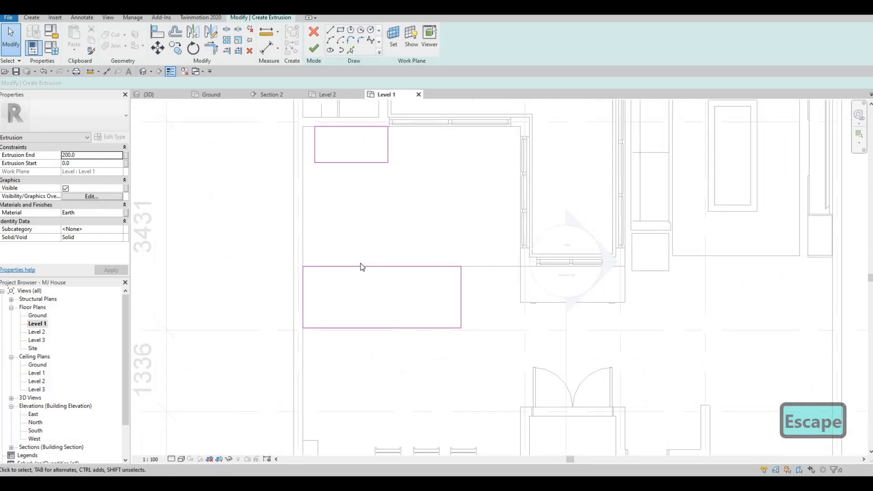
# Sketch a narrow rectangle about 570 by 1200 mm along the left wall, rising from the large rectangle's upper-left corner.
pyautogui.moveTo(401, 262); pyautogui.dragTo(381, 250, button='middle')
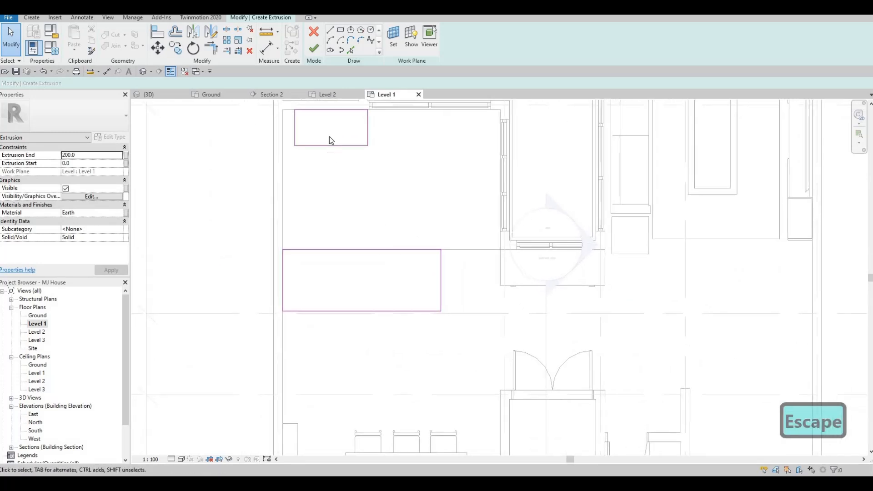
pyautogui.click(341, 30)
pyautogui.click(283, 249)
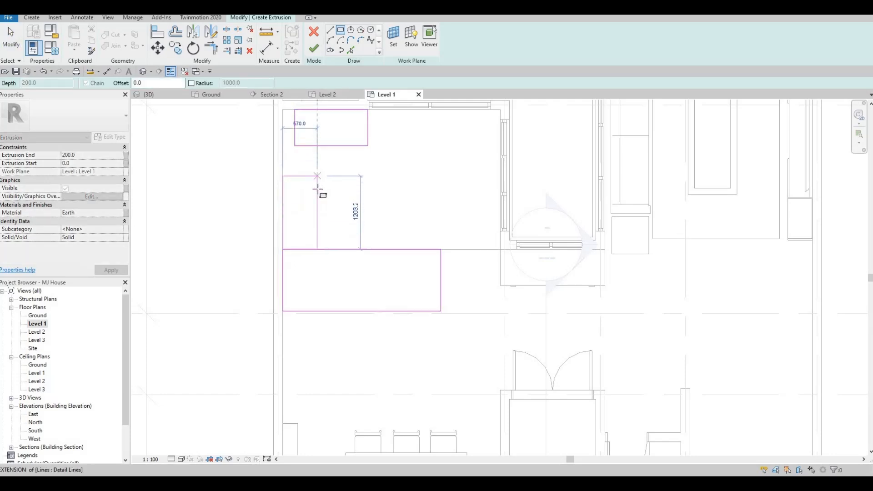
pyautogui.click(317, 174)
pyautogui.moveTo(335, 189); pyautogui.dragTo(331, 274, button='middle')
pyautogui.press('Escape')
pyautogui.press('Escape')
pyautogui.press('Escape')
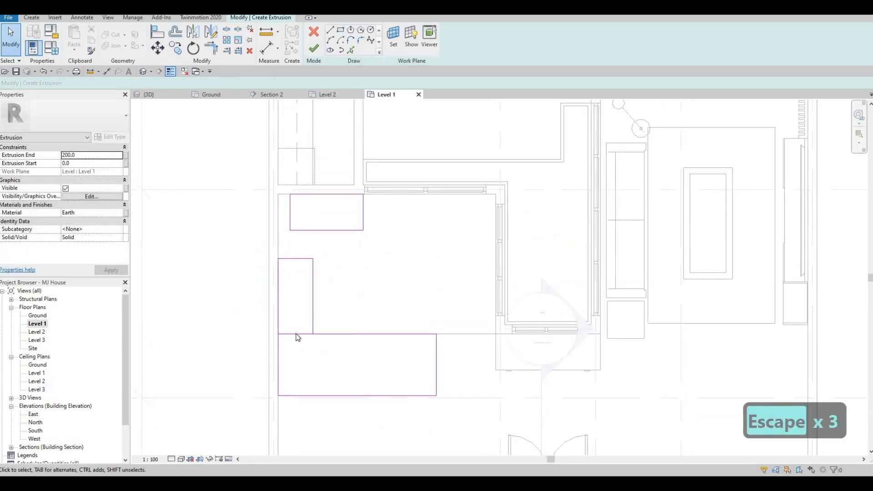
# Delete the narrow rectangle's bottom edge where it overlaps the large rectangle.
pyautogui.click(304, 334)
pyautogui.press('Delete')
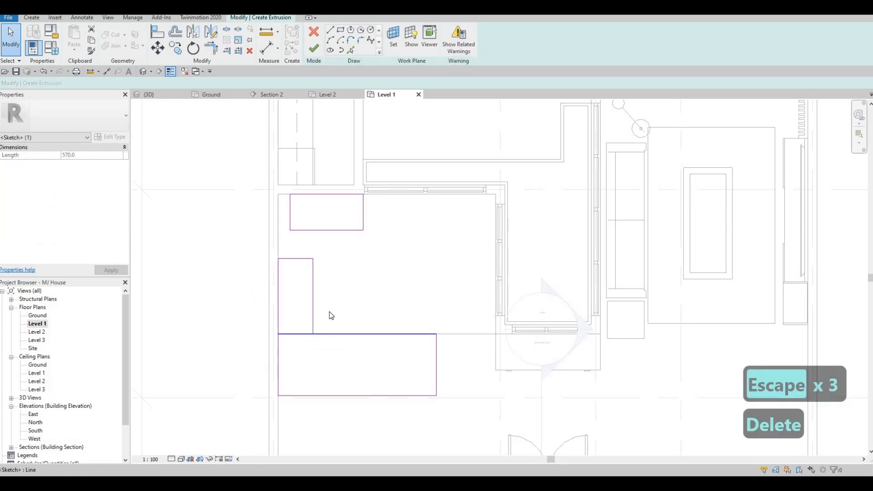
pyautogui.press('Escape')
pyautogui.moveTo(331, 273); pyautogui.dragTo(332, 309, button='middle')
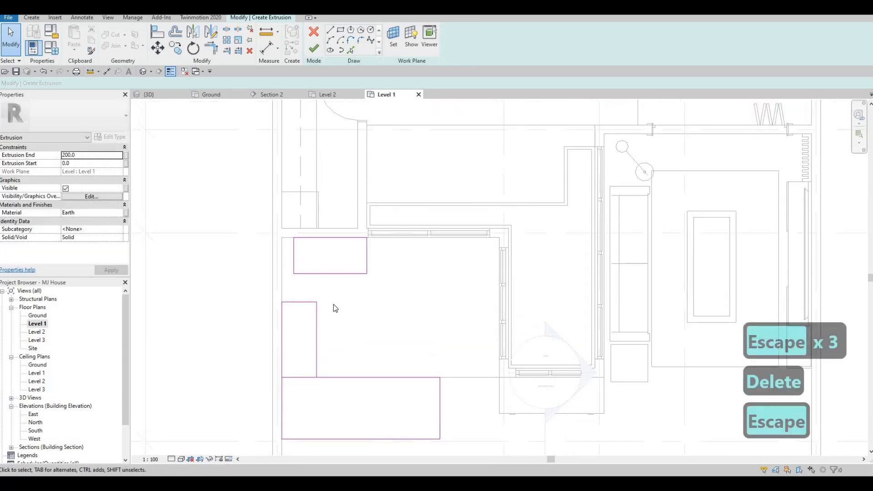
# Trim the narrow rectangle's right edge to the upper rectangle's lower edge, and extend its wall-side edge to meet the top edge in a corner.
pyautogui.press('Escape')
pyautogui.press('Escape')
pyautogui.press('t')
pyautogui.press('r')
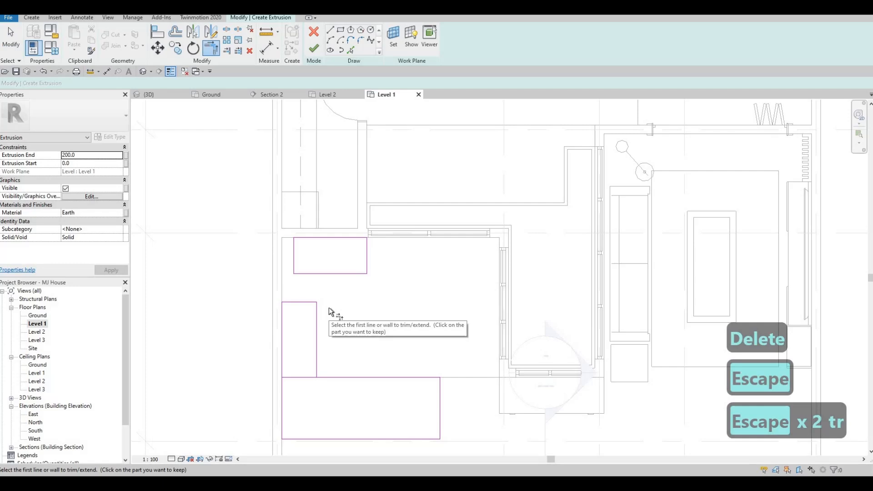
pyautogui.click(317, 314)
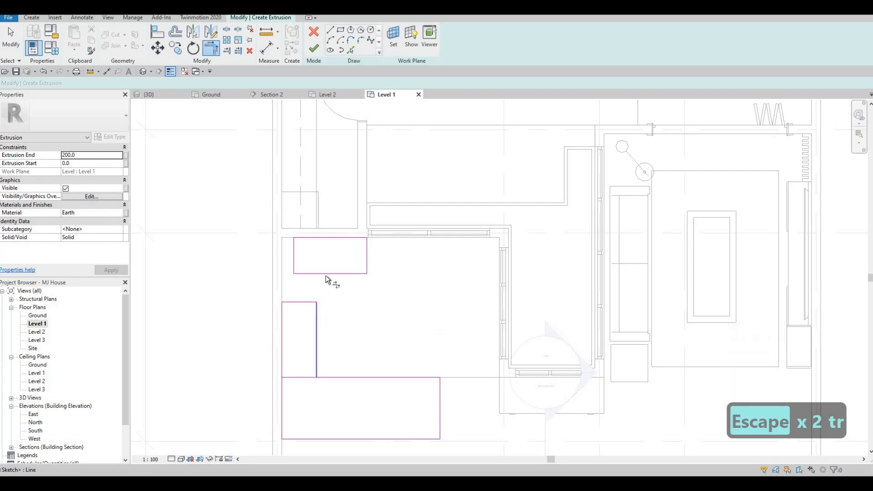
pyautogui.click(322, 274)
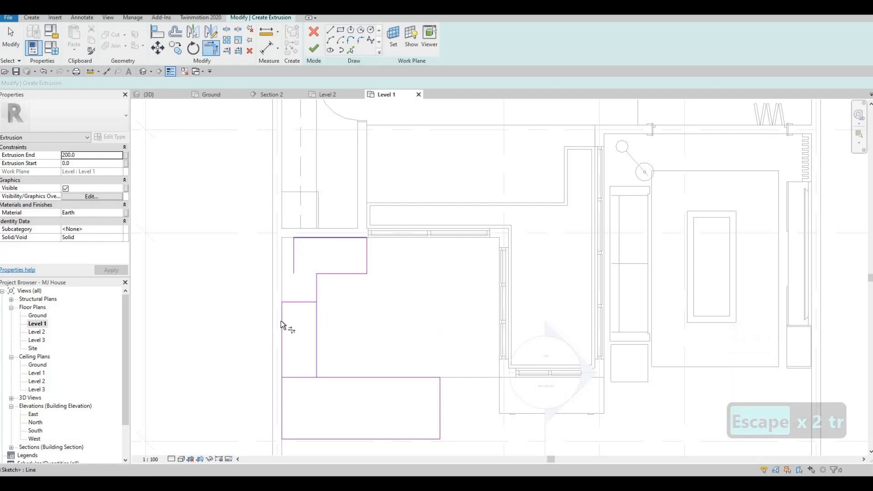
pyautogui.press('Escape')
pyautogui.press('Escape')
# Delete the upper rectangle's leftover short left edge from inside the joined outline.
pyautogui.click(292, 266)
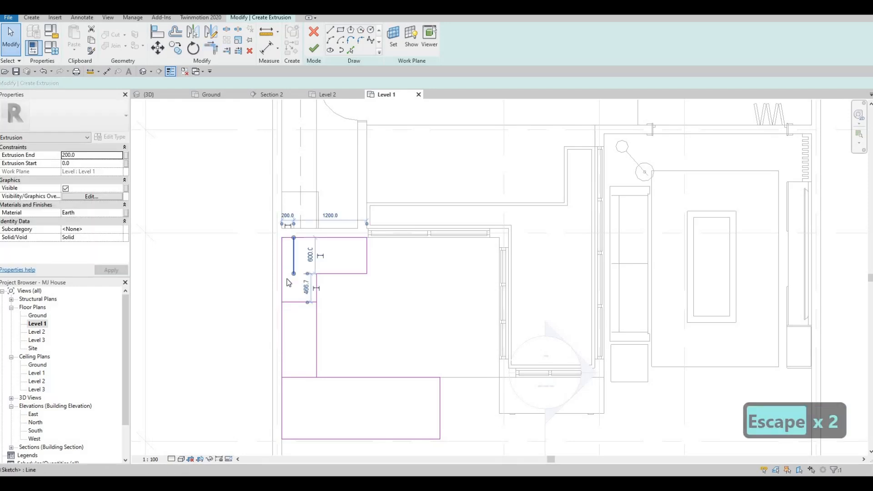
pyautogui.press('Delete')
pyautogui.press('Delete')
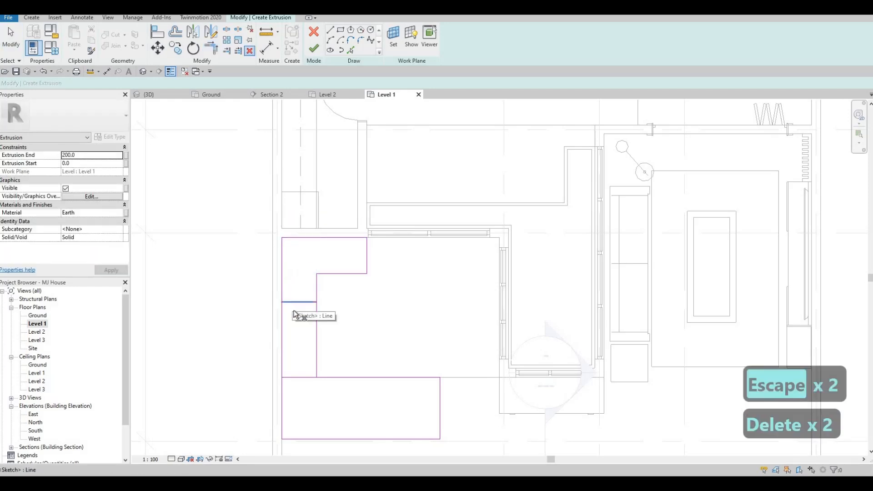
# Delete the narrow rectangle's leftover top edge crossing the inside of the joined outline.
pyautogui.click(300, 302)
pyautogui.press('Delete')
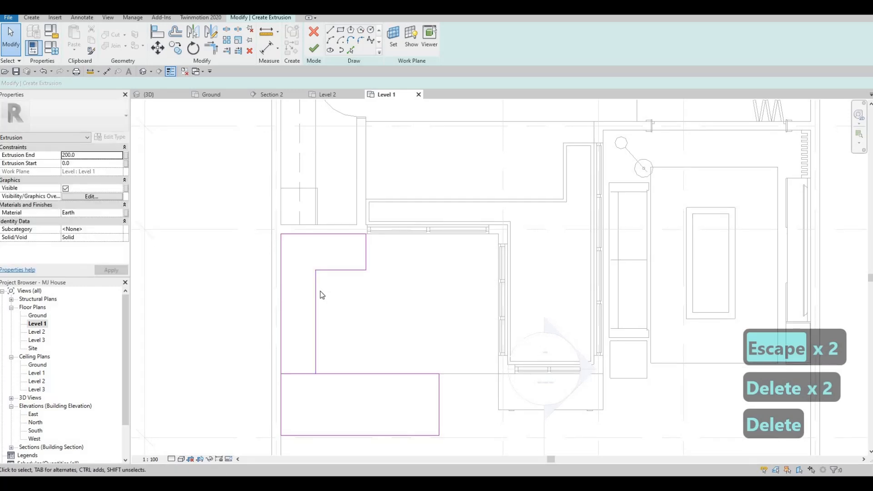
pyautogui.press('Escape')
# Set the narrow vertical strip's width to 650 mm by offsetting its inner edge from the wall-side edge.
pyautogui.click(315, 302)
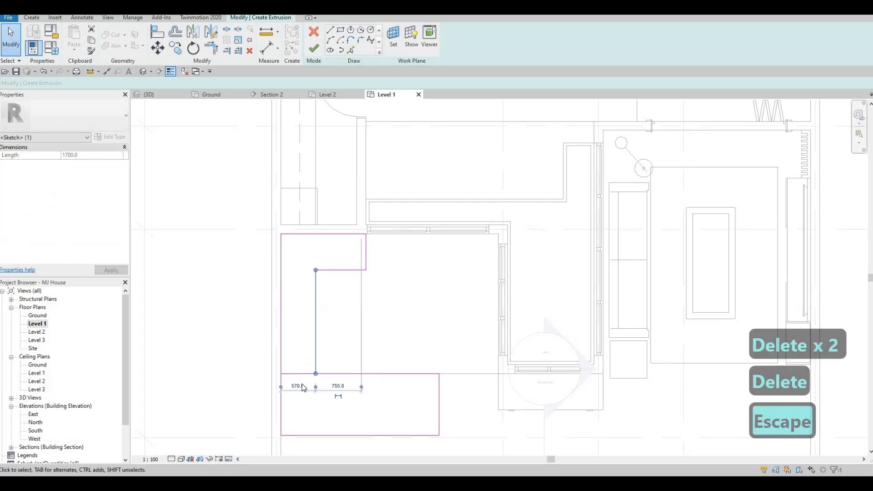
pyautogui.click(303, 385)
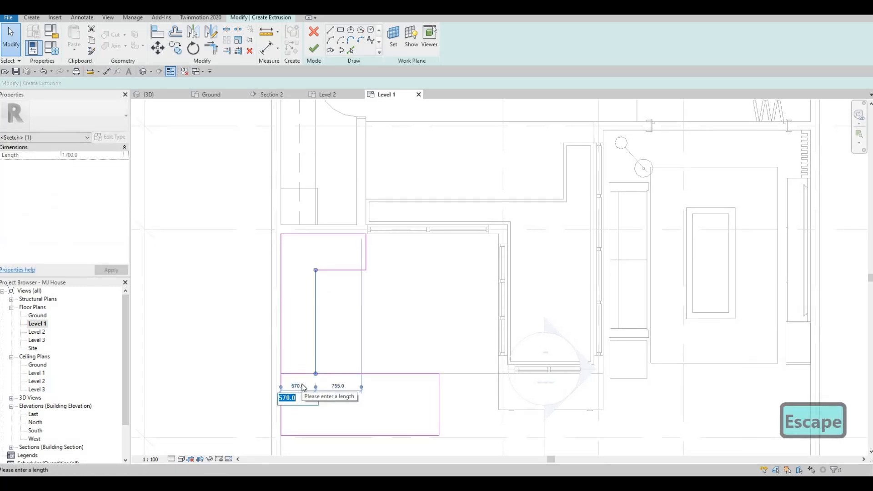
pyautogui.write('650')
pyautogui.press('Return')
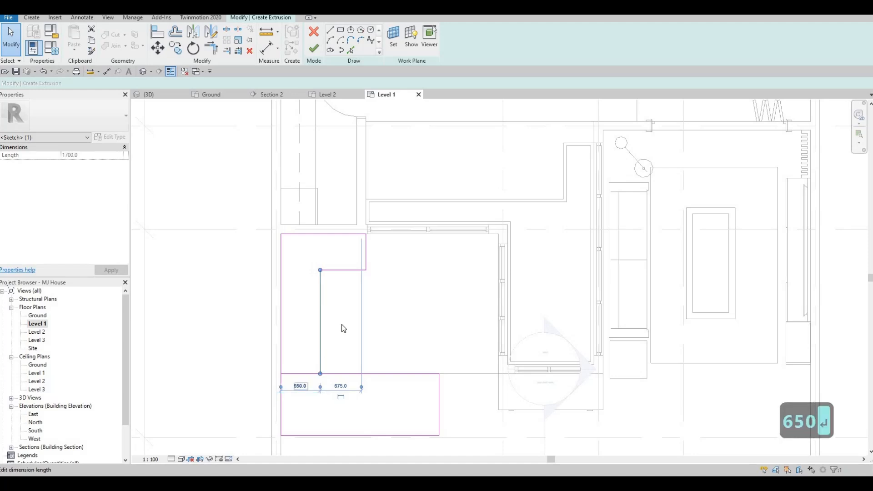
pyautogui.press('Escape')
pyautogui.press('Escape')
# Set the depth of the outline's upper arm to 650 mm by repositioning its lower edge.
pyautogui.click(320, 296)
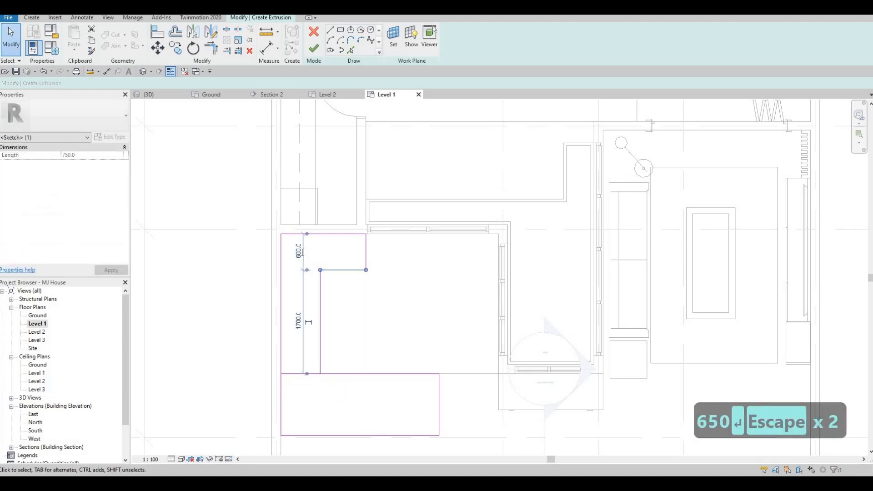
pyautogui.click(299, 252)
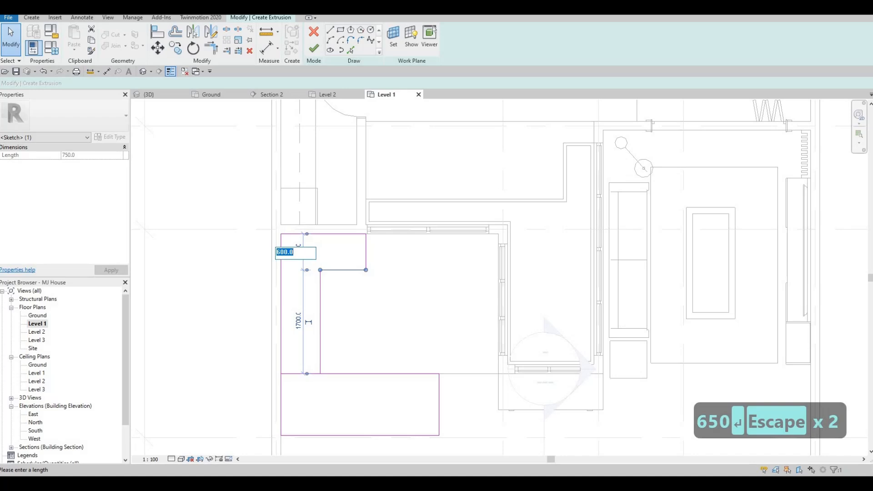
pyautogui.write('650')
pyautogui.press('Return')
pyautogui.press('Escape')
pyautogui.press('Escape')
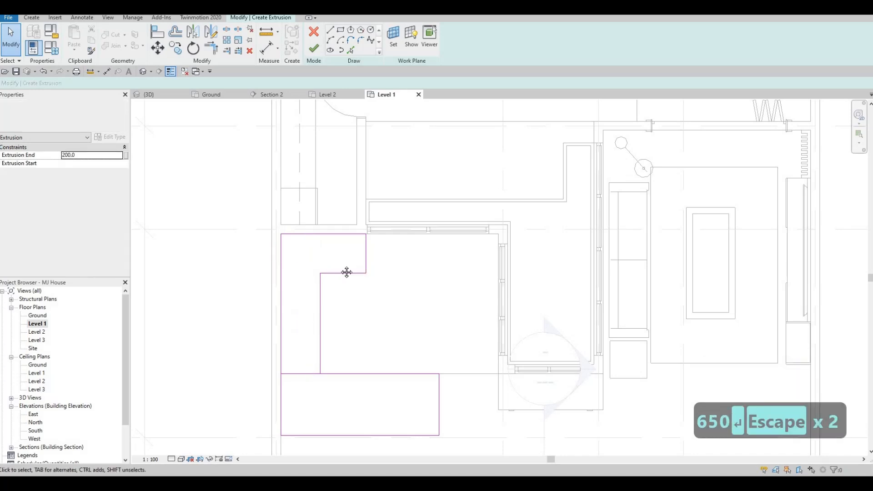
pyautogui.scroll(2, 347, 272)
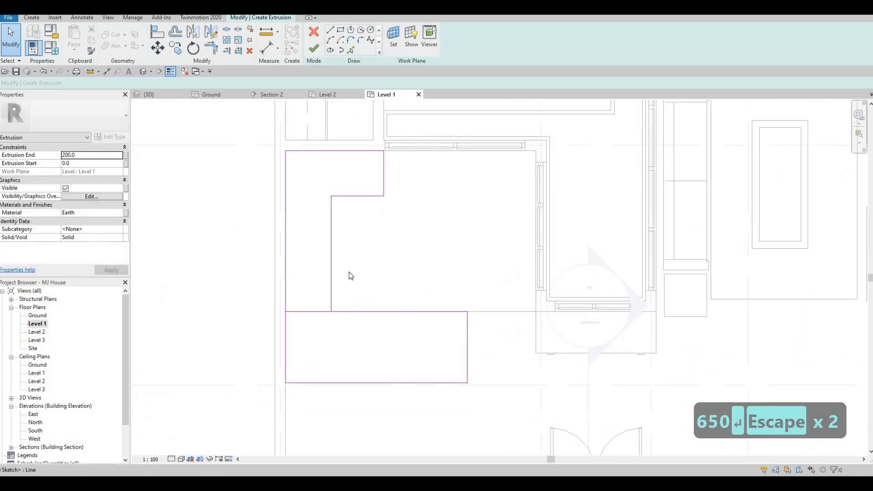
pyautogui.moveTo(416, 201); pyautogui.dragTo(410, 244, button='middle')
pyautogui.scroll(-2, 412, 264)
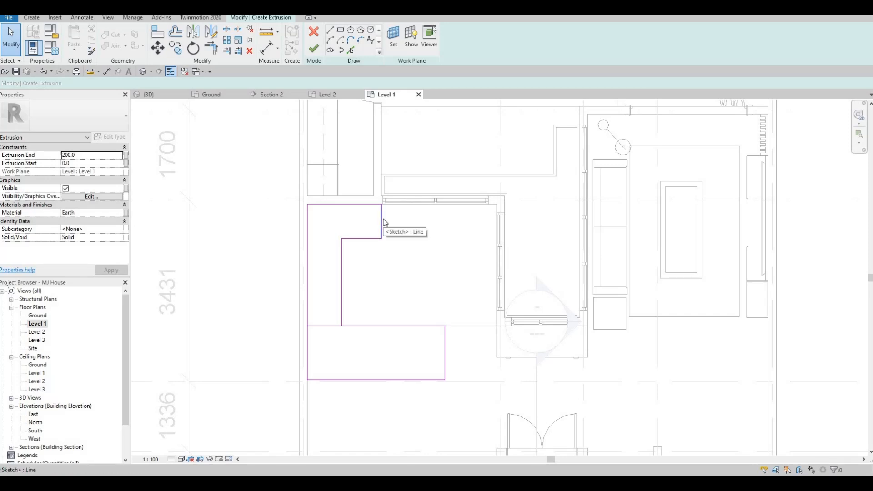
# Move the upper arm's short end edge toward the wall, shortening the arm to about 800 mm.
pyautogui.moveTo(383, 218); pyautogui.dragTo(349, 219)
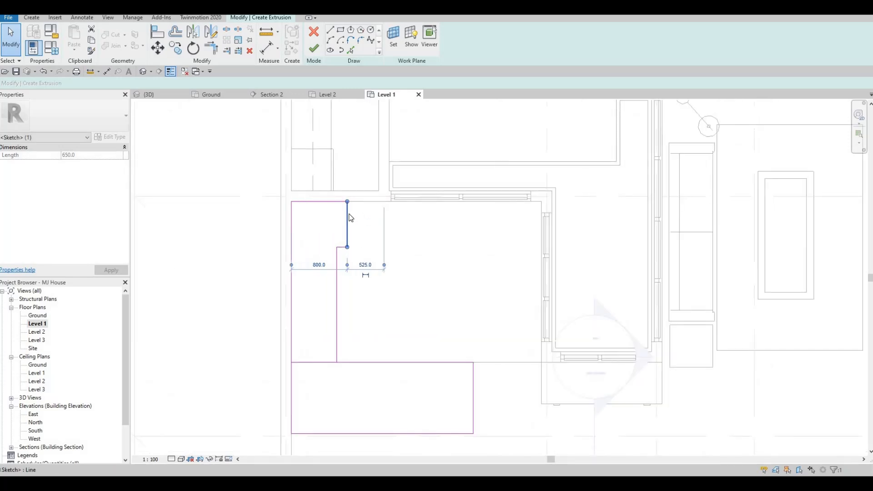
pyautogui.scroll(3, 348, 213)
pyautogui.press('Escape')
pyautogui.scroll(-2, 385, 245)
pyautogui.scroll(-1, 387, 290)
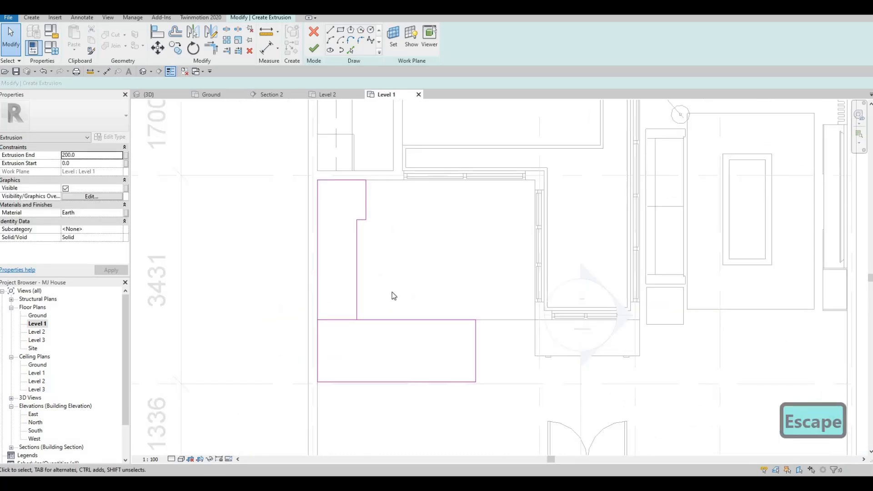
pyautogui.press('Escape')
pyautogui.press('Escape')
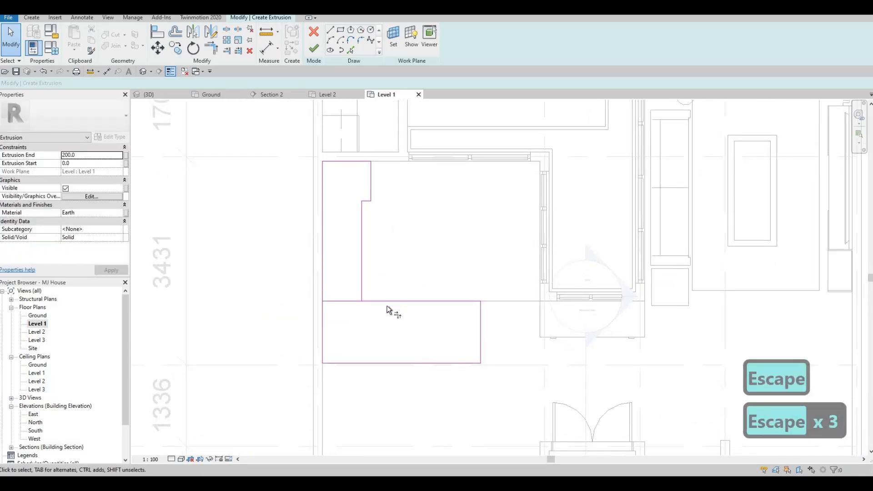
# Trim the strip's inner vertical edge and the large rectangle's upper edge to meet in a corner.
pyautogui.press('t')
pyautogui.press('r')
pyautogui.click(363, 288)
pyautogui.click(370, 300)
pyautogui.scroll(-1, 386, 278)
pyautogui.press('Escape')
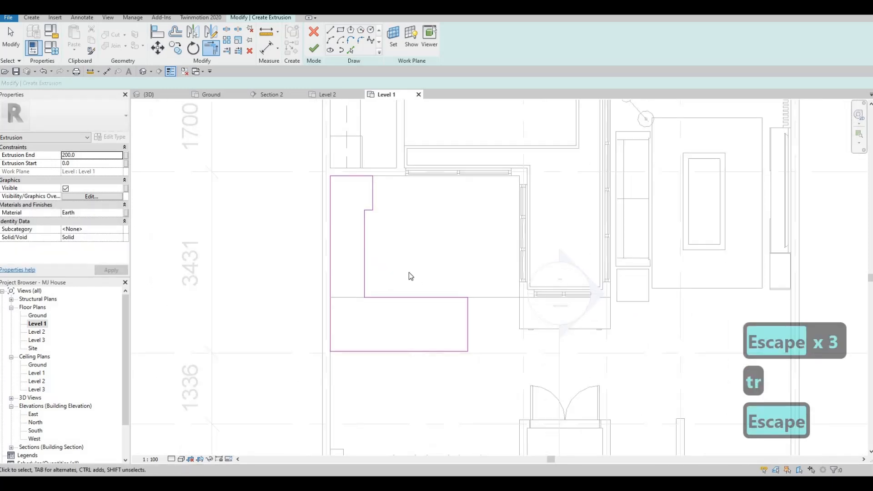
pyautogui.moveTo(406, 264)
pyautogui.mouseDown(button='middle')
pyautogui.moveTo(405, 277)
pyautogui.moveTo(405, 264)
pyautogui.mouseUp(button='middle')
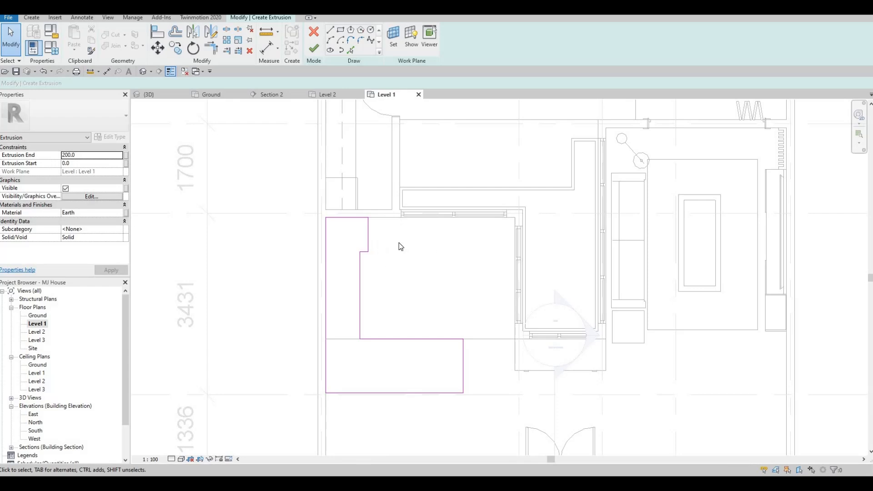
# Move the upper arm's end edge closer to the strip, leaving a jog about 55 mm wide.
pyautogui.scroll(2, 372, 237)
pyautogui.click(369, 237)
pyautogui.scroll(1, 366, 236)
pyautogui.click(359, 235)
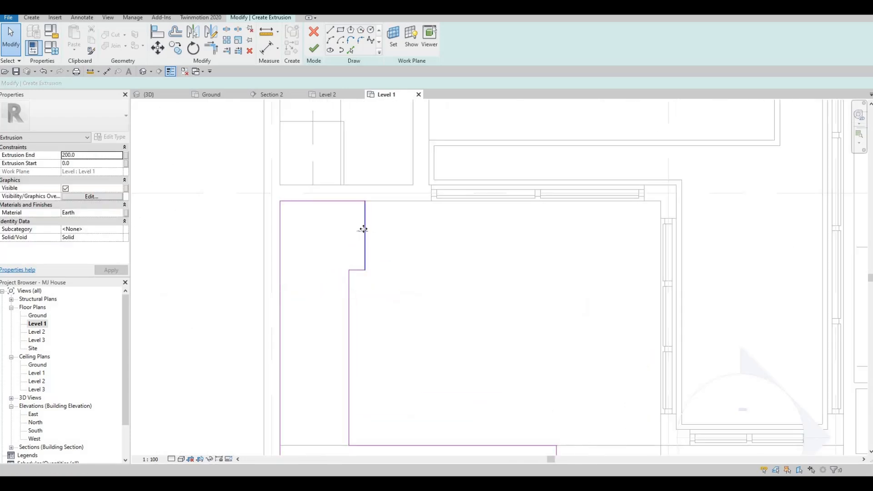
pyautogui.click(362, 229)
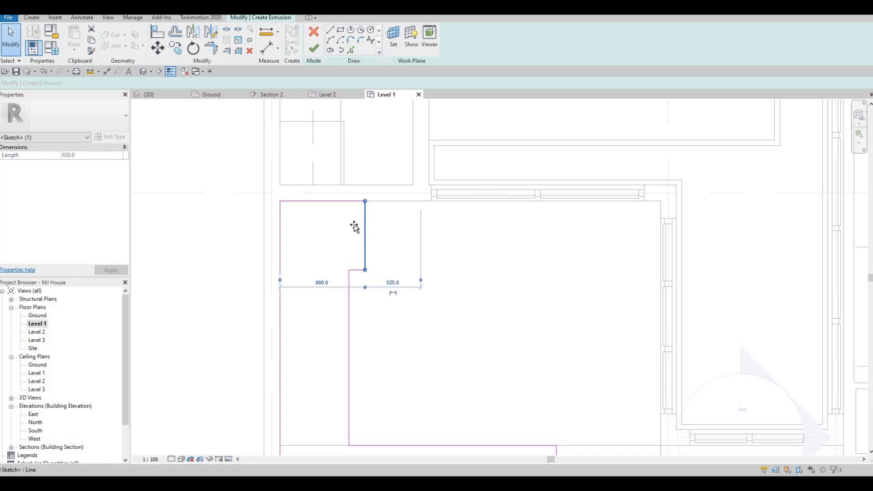
pyautogui.moveTo(354, 226); pyautogui.dragTo(357, 227)
pyautogui.moveTo(354, 268); pyautogui.dragTo(353, 273)
pyautogui.press('Escape')
pyautogui.press('Escape')
# Delete the short horizontal jog edge and trim the strip's inner vertical edge to the outline's top edge in a corner.
pyautogui.click(353, 271)
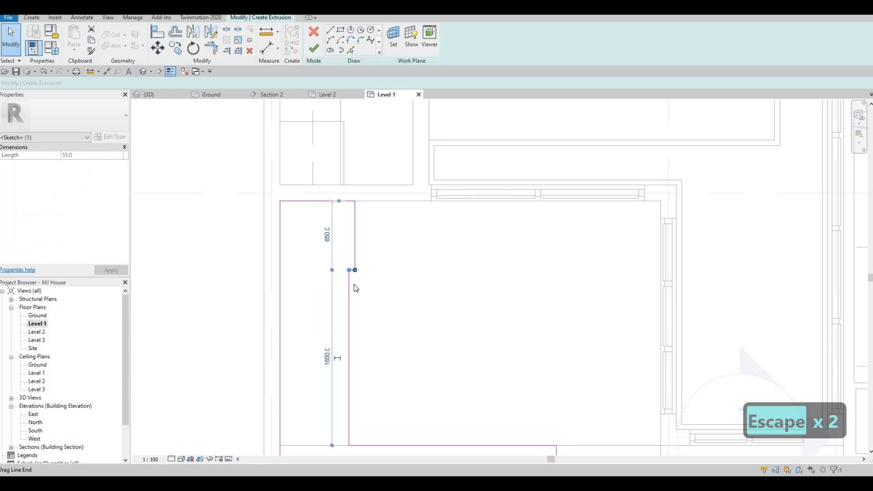
pyautogui.press('Delete')
pyautogui.press('t')
pyautogui.press('r')
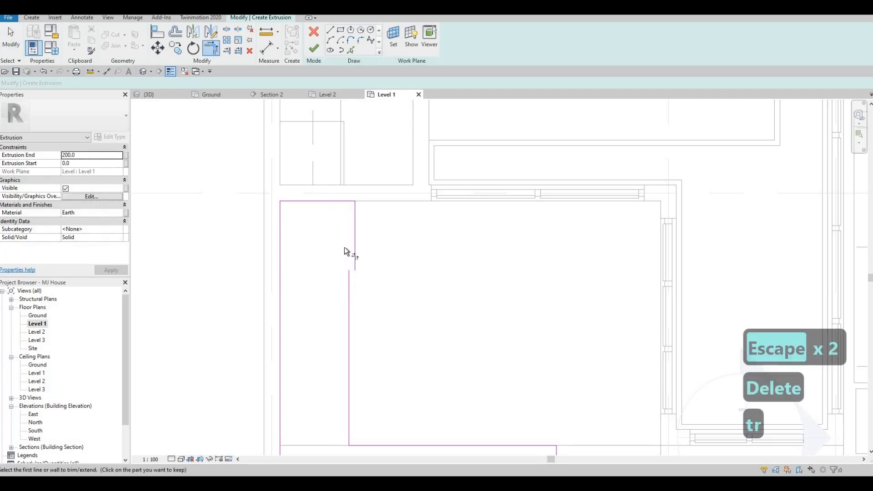
pyautogui.click(337, 201)
pyautogui.press('Escape')
pyautogui.press('Escape')
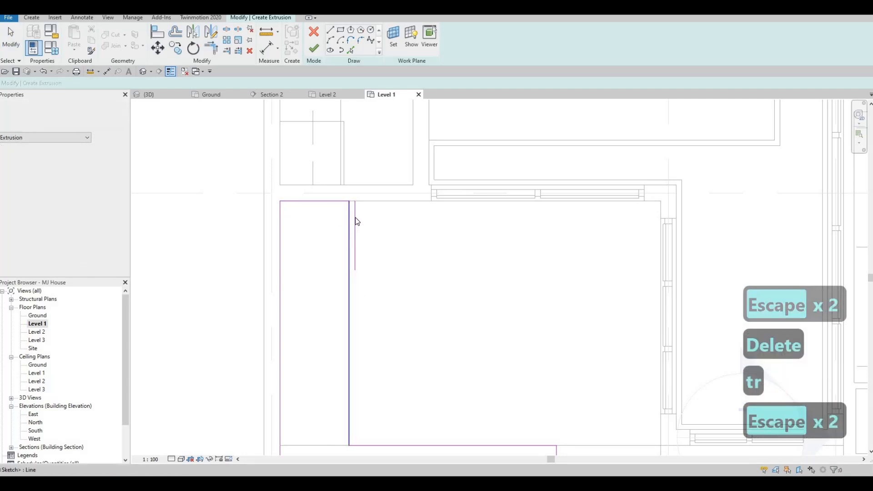
# Delete the leftover short vertical line just outside the strip's upper corner.
pyautogui.click(355, 221)
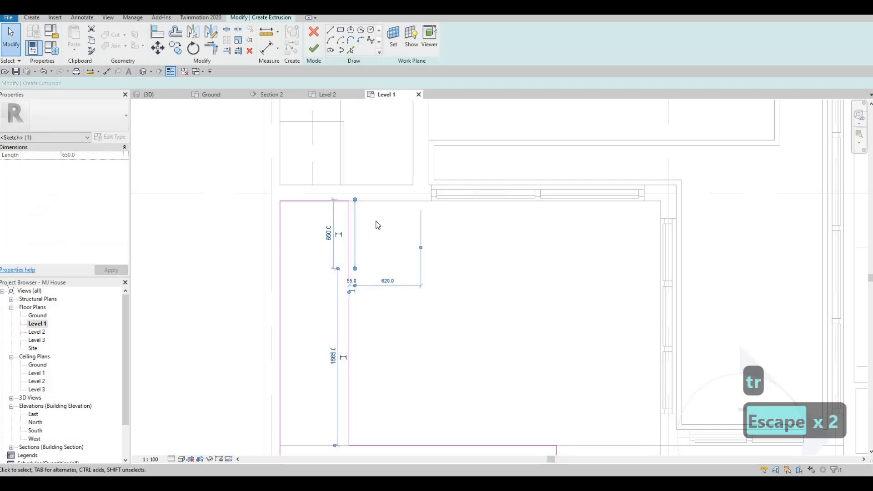
pyautogui.hotkey('shift', 'Delete')
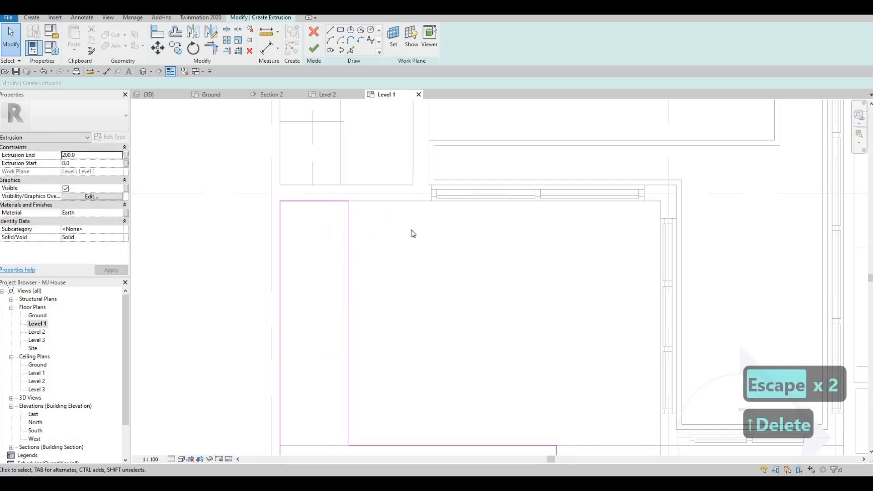
pyautogui.scroll(-3, 425, 232)
# Examine the L-shaped outline against the surrounding walls and windows on the plan.
pyautogui.moveTo(441, 257); pyautogui.dragTo(441, 296, button='middle')
pyautogui.scroll(-2, 435, 273)
pyautogui.scroll(2, 436, 257)
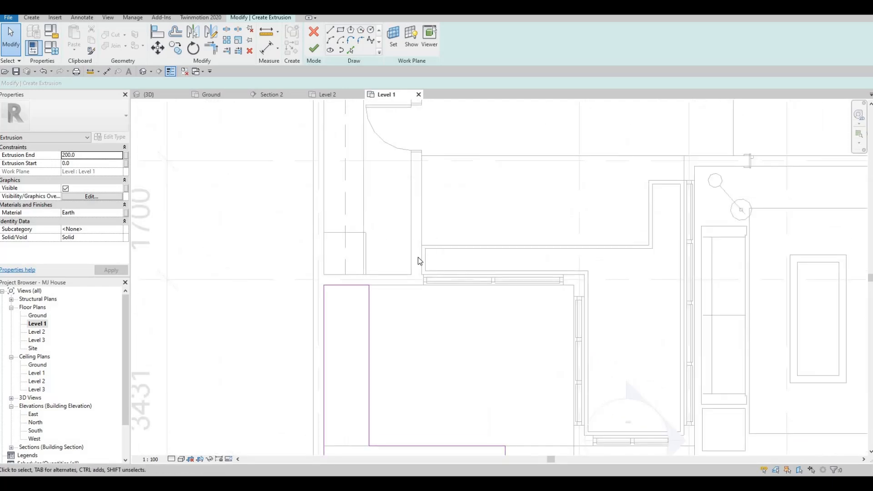
pyautogui.scroll(-3, 408, 280)
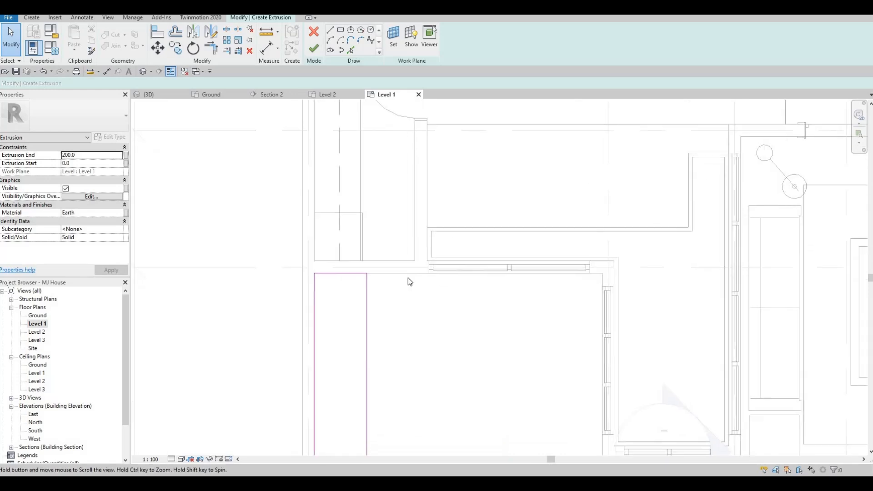
pyautogui.moveTo(414, 243); pyautogui.dragTo(422, 264, button='middle')
pyautogui.scroll(3, 422, 264)
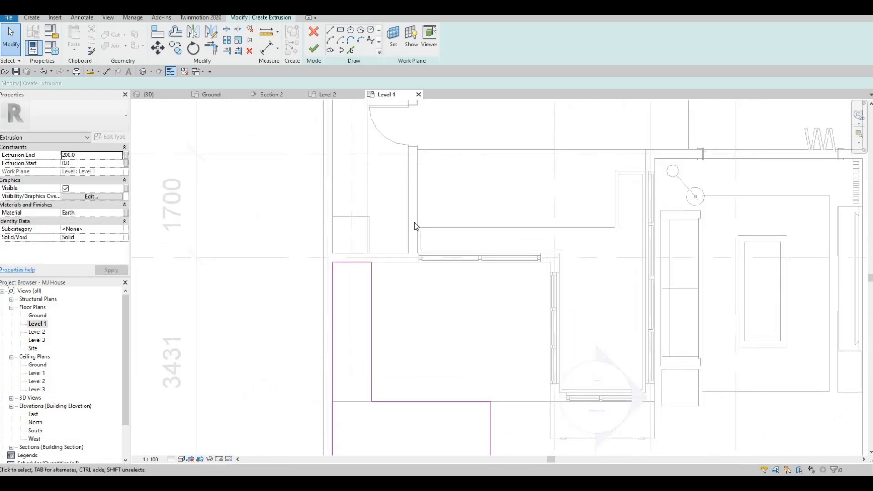
pyautogui.scroll(-1, 394, 180)
pyautogui.middleClick(487, 265)
pyautogui.moveTo(415, 242); pyautogui.dragTo(426, 216, button='middle')
pyautogui.press('Escape')
pyautogui.moveTo(378, 335); pyautogui.dragTo(386, 247, button='middle')
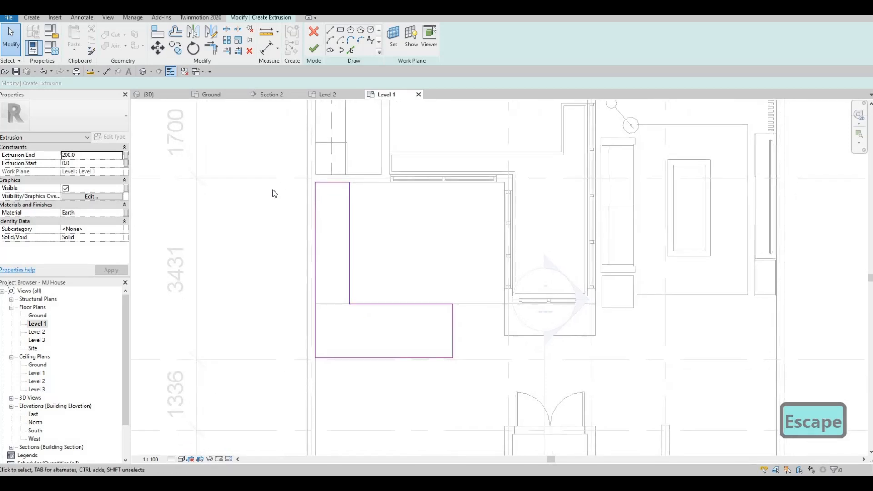
# Set the extrusion end to 900 mm, and revise it to 875 mm.
pyautogui.doubleClick(81, 157)
pyautogui.write('900')
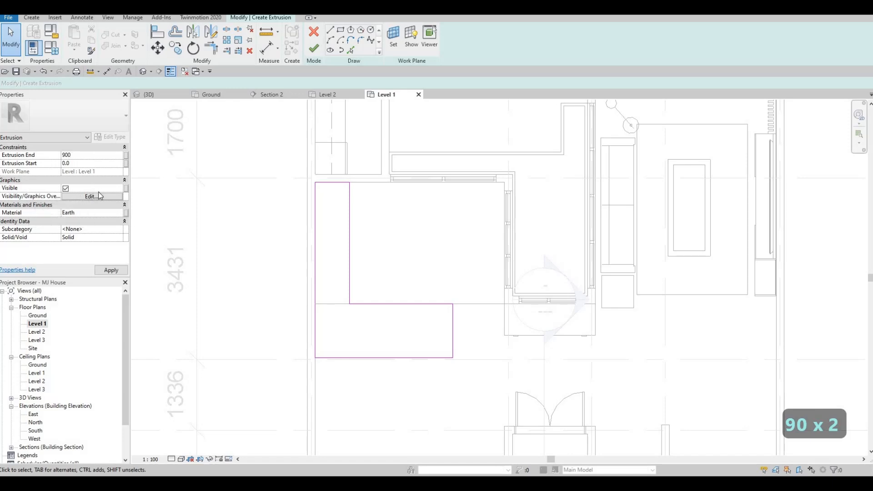
pyautogui.press('Return')
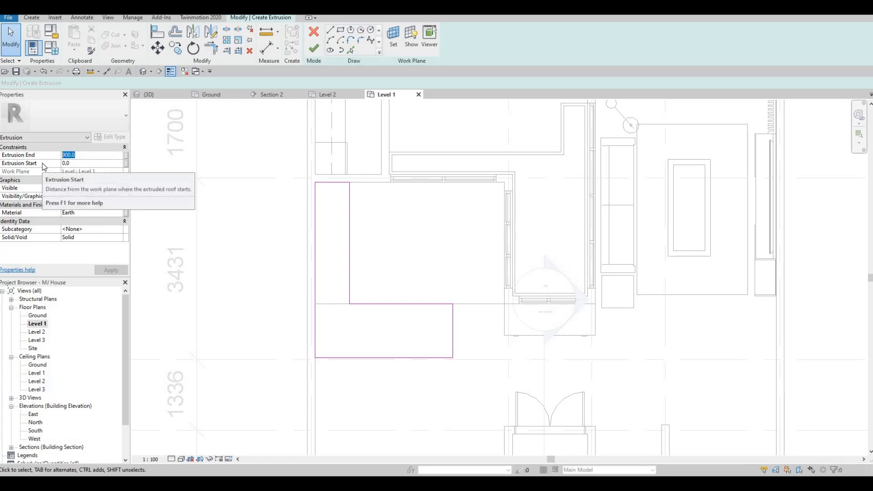
pyautogui.write('875')
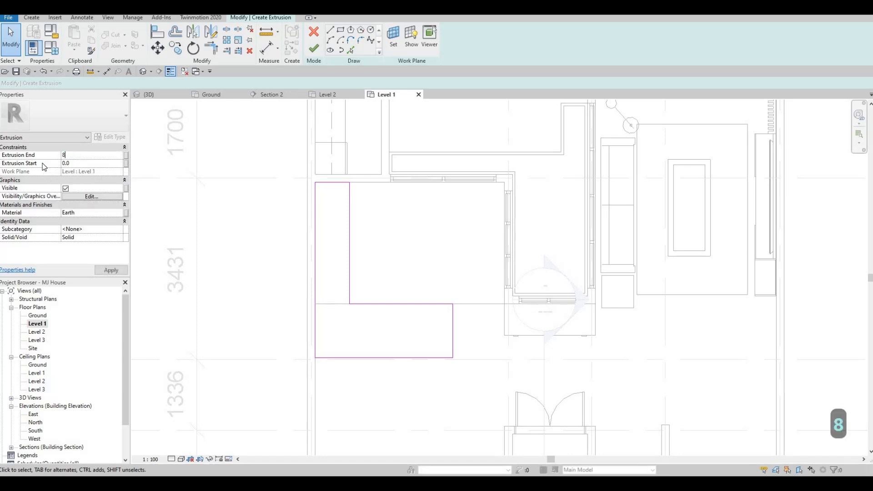
pyautogui.click(111, 270)
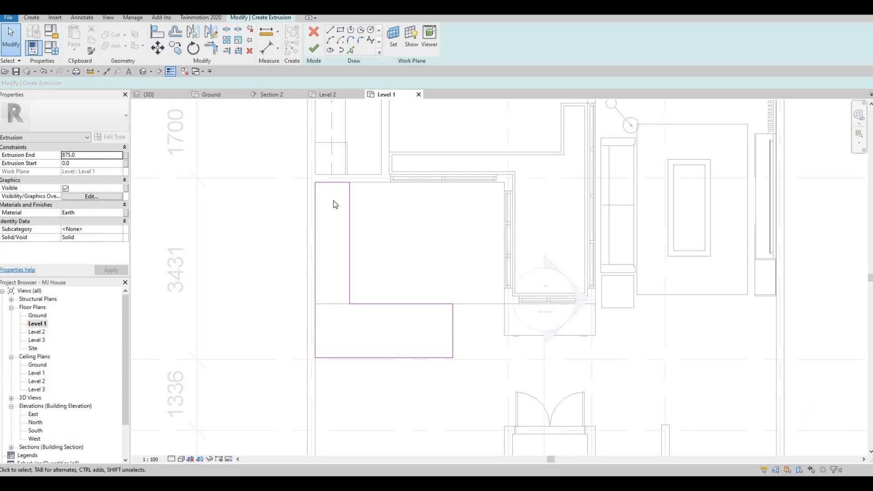
# Assign the Glulam 24c material to the extrusion, adding it from the Wood category of the AEC Materials library.
pyautogui.click(114, 212)
pyautogui.click(124, 212)
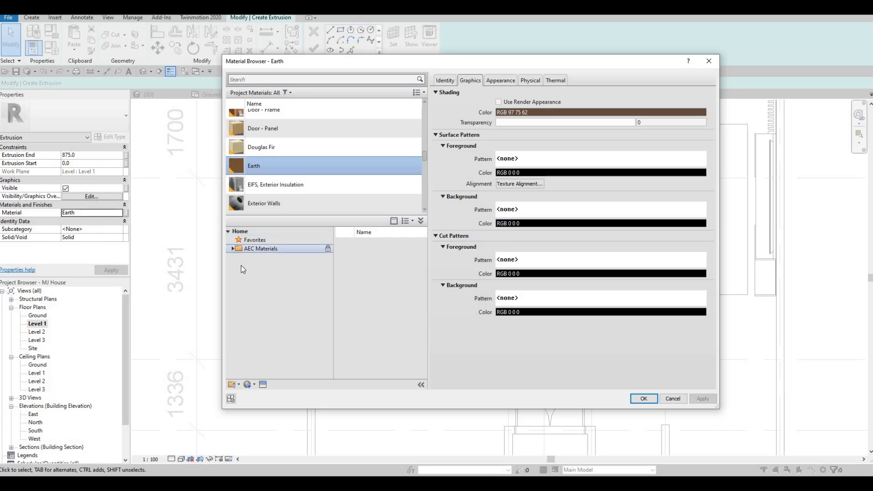
pyautogui.scroll(-2, 253, 328)
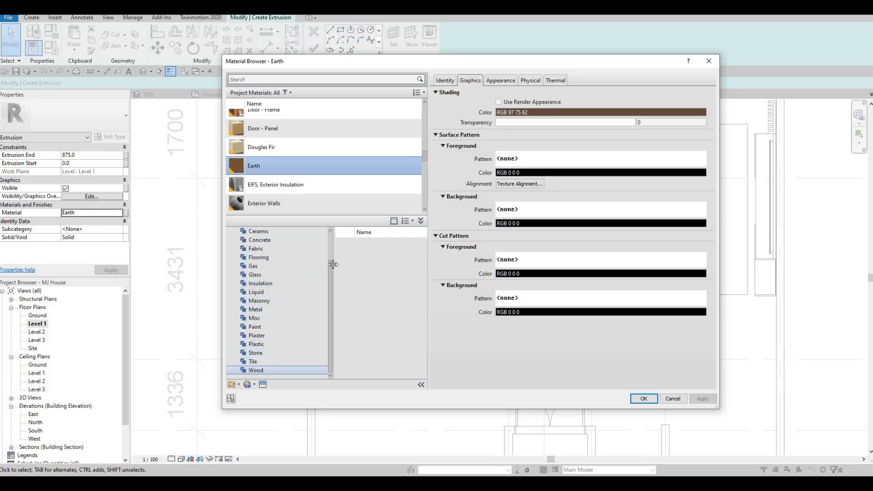
pyautogui.scroll(-1, 373, 291)
pyautogui.scroll(1, 396, 302)
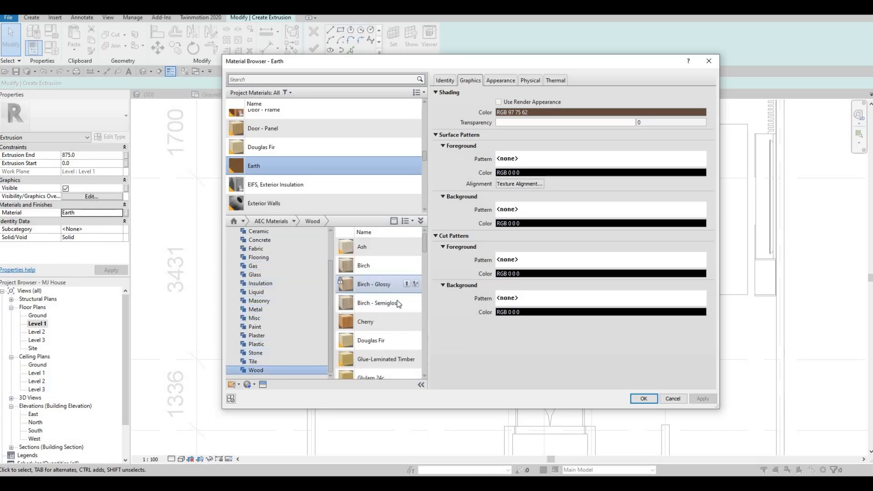
pyautogui.scroll(-2, 398, 350)
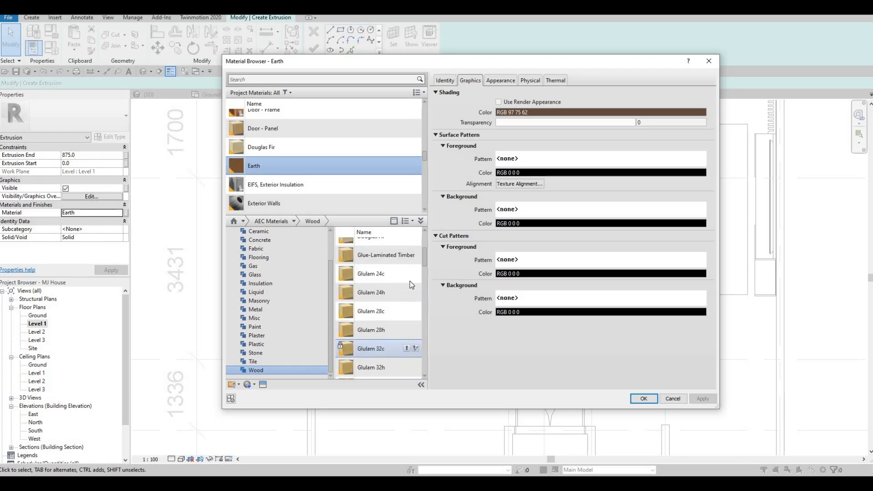
pyautogui.click(407, 273)
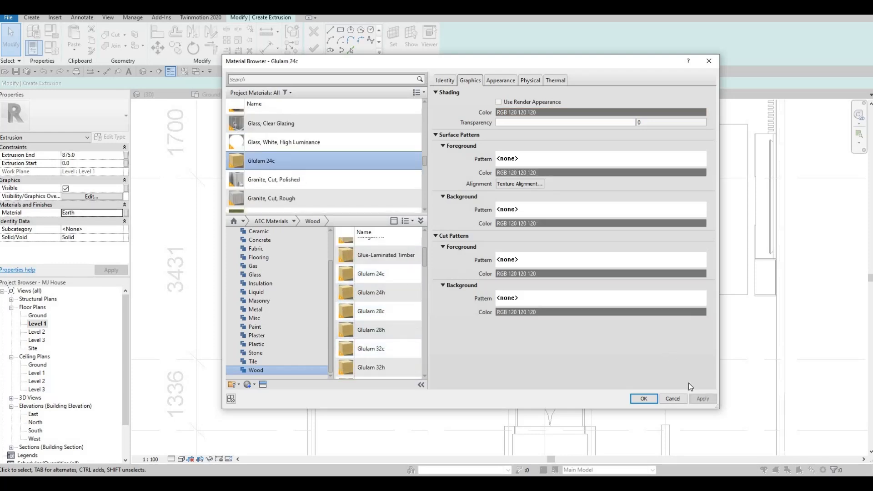
pyautogui.scroll(-1, 320, 198)
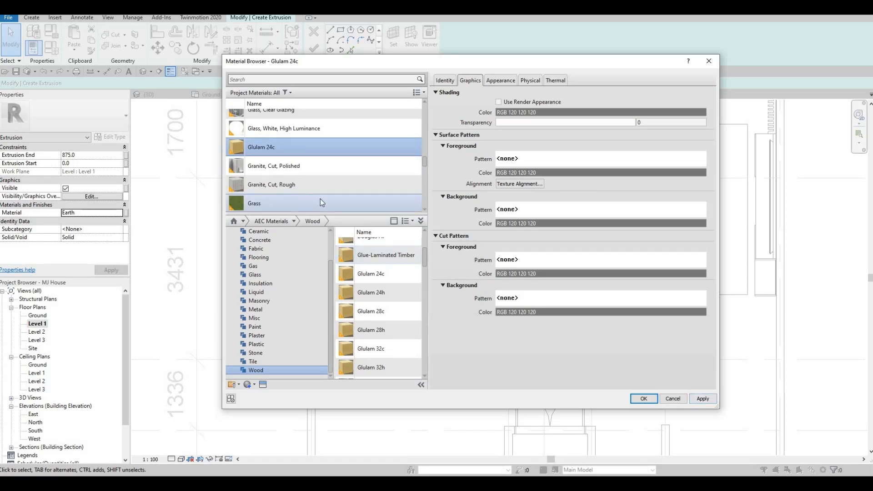
pyautogui.scroll(1, 382, 282)
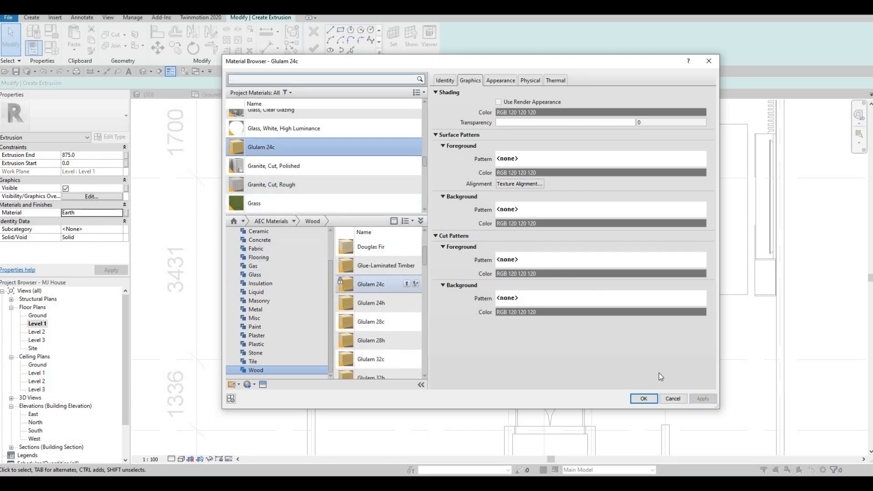
pyautogui.click(643, 398)
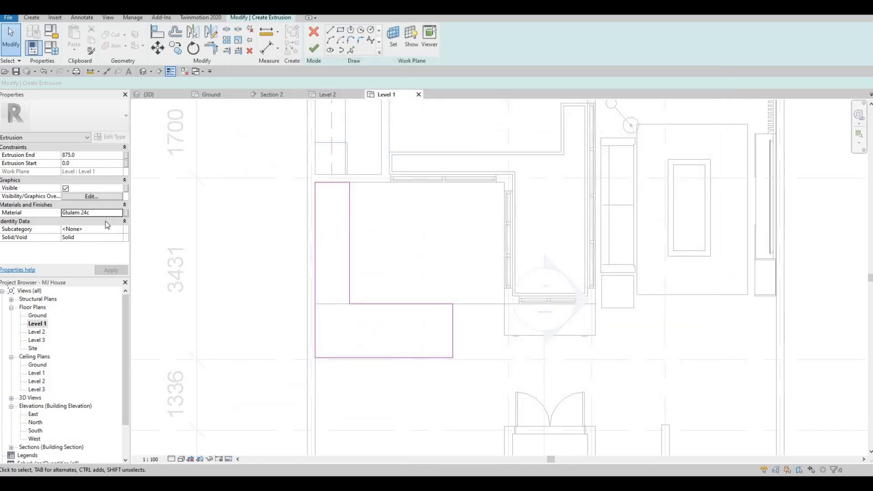
# Copy the material name Glulam 24c and finish the L-shaped extrusion sketch.
pyautogui.click(95, 214)
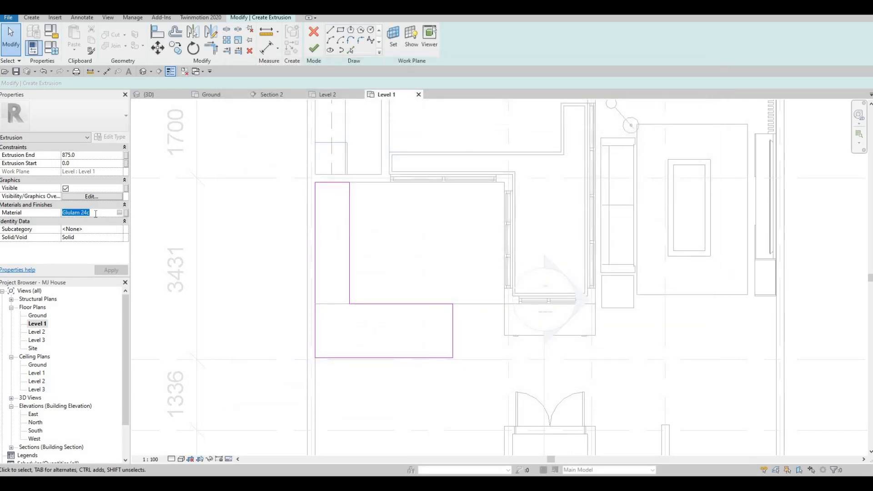
pyautogui.hotkey('ctrl', 'c')
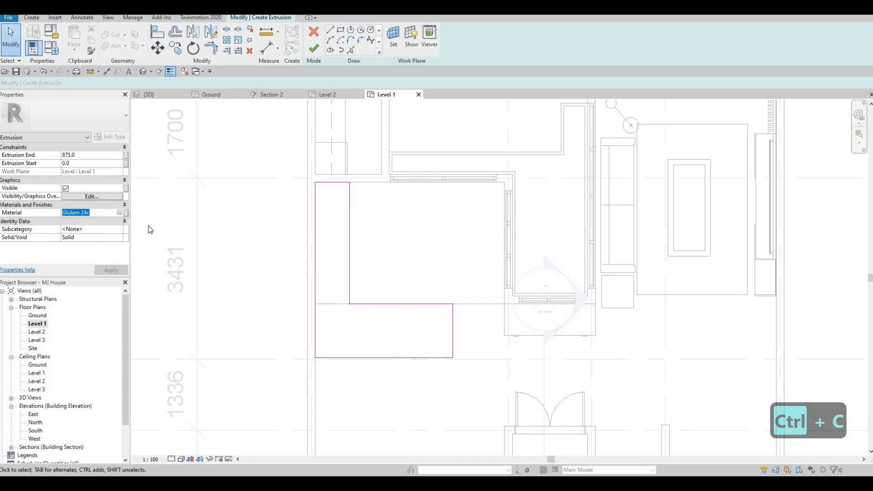
pyautogui.moveTo(368, 259); pyautogui.dragTo(362, 259, button='middle')
pyautogui.click(314, 49)
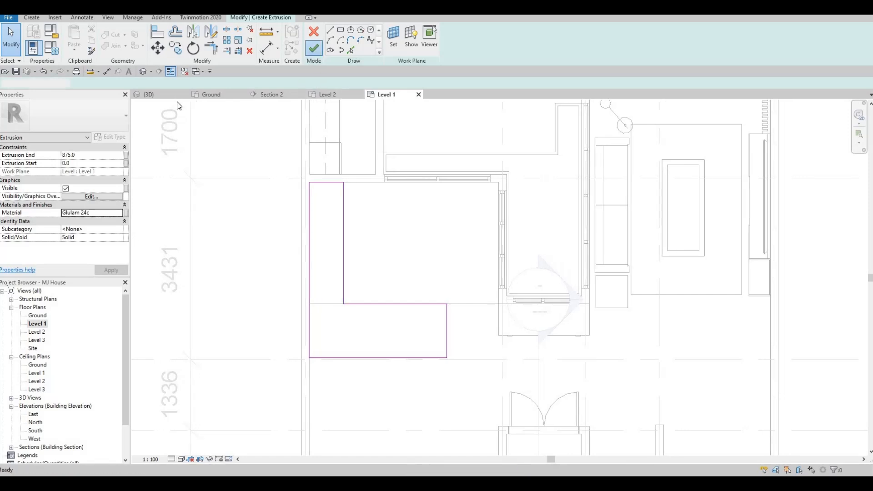
# Examine the L-shaped extrusion from several angles in the 3D view, including its inner side.
pyautogui.click(143, 72)
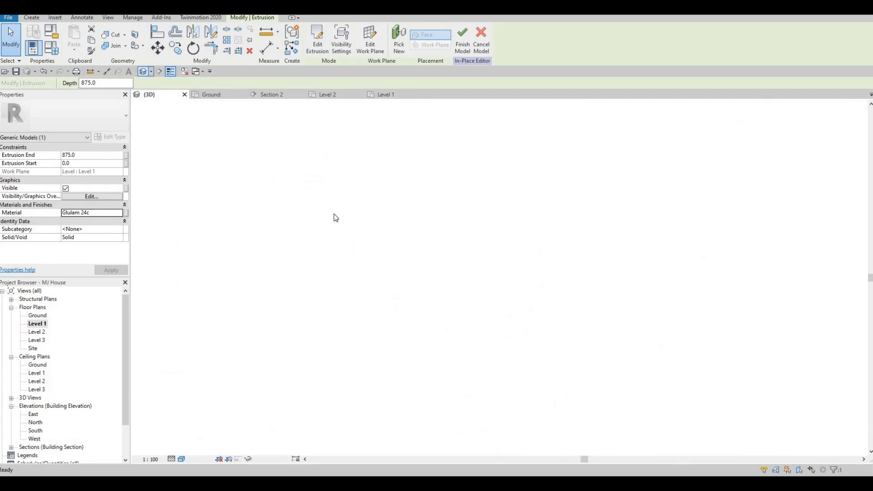
pyautogui.keyDown('shift'); pyautogui.moveTo(203, 264); pyautogui.dragTo(427, 277, button='middle'); pyautogui.keyUp('shift')
pyautogui.scroll(3, 431, 273)
pyautogui.scroll(2, 430, 273)
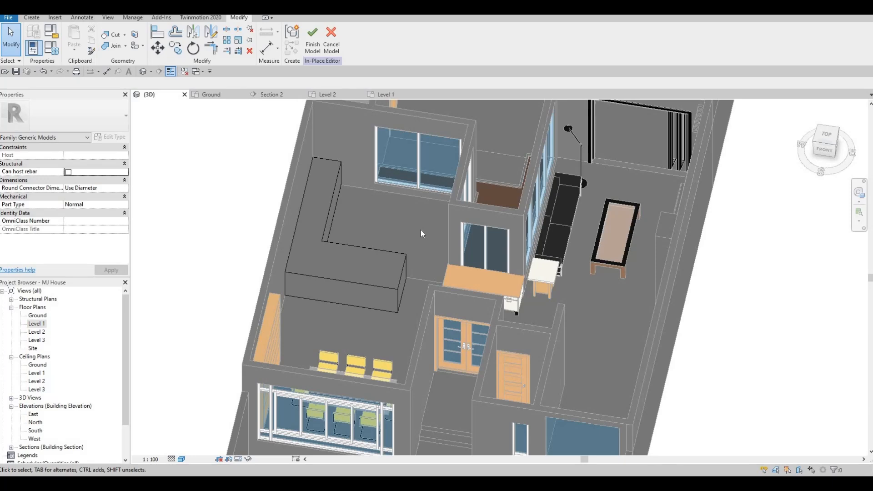
pyautogui.keyDown('shift'); pyautogui.moveTo(281, 288); pyautogui.dragTo(280, 299, button='middle'); pyautogui.keyUp('shift')
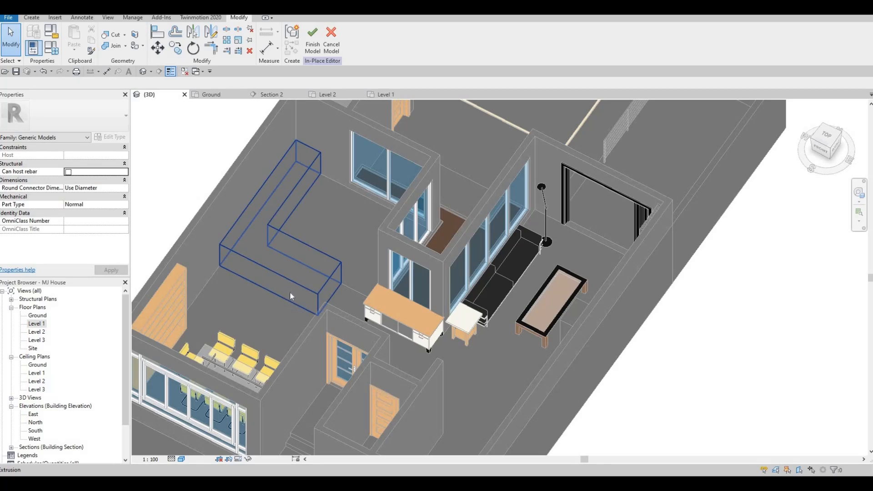
pyautogui.keyDown('shift'); pyautogui.moveTo(274, 266); pyautogui.dragTo(306, 296, button='middle'); pyautogui.keyUp('shift')
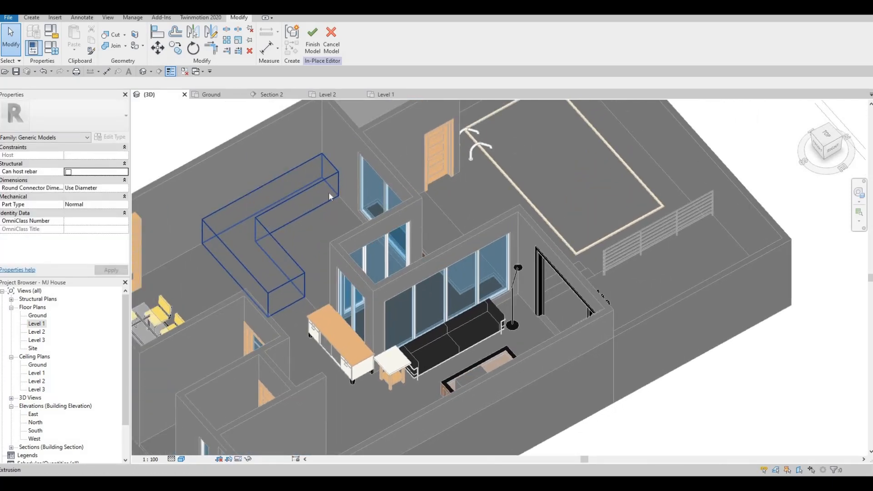
pyautogui.keyDown('shift'); pyautogui.moveTo(301, 235); pyautogui.dragTo(378, 247, button='middle'); pyautogui.keyUp('shift')
pyautogui.press('Escape')
# Create a void sweep and pick the two inner floor-level edges of the L-shaped extrusion as its path.
pyautogui.click(32, 17)
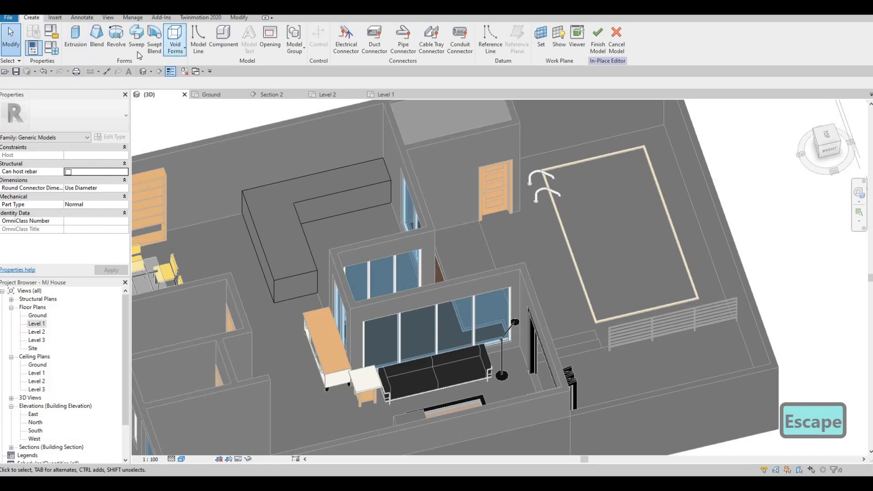
pyautogui.click(173, 50)
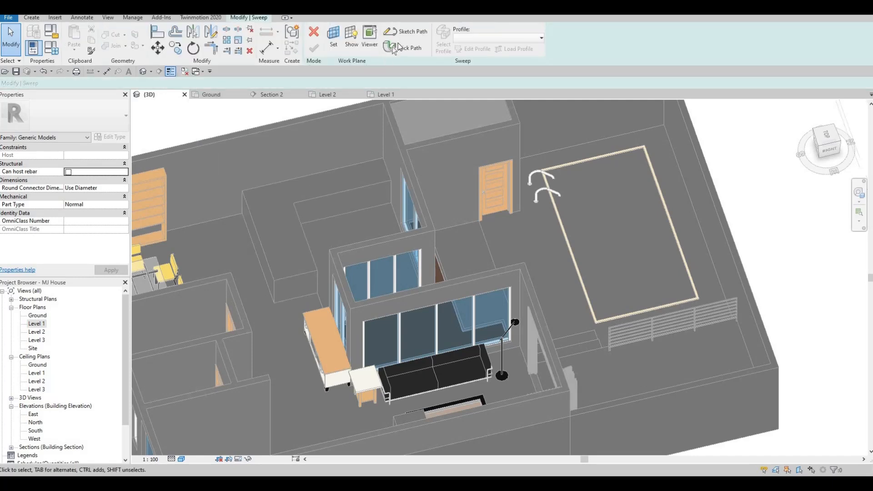
pyautogui.click(394, 48)
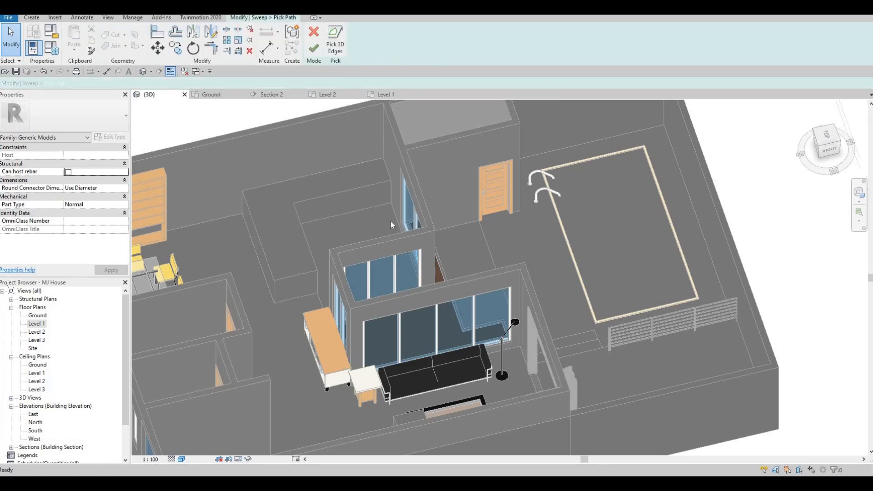
pyautogui.keyDown('shift'); pyautogui.moveTo(360, 214); pyautogui.dragTo(321, 232, button='middle'); pyautogui.keyUp('shift')
pyautogui.scroll(-2, 329, 209)
pyautogui.scroll(4, 332, 215)
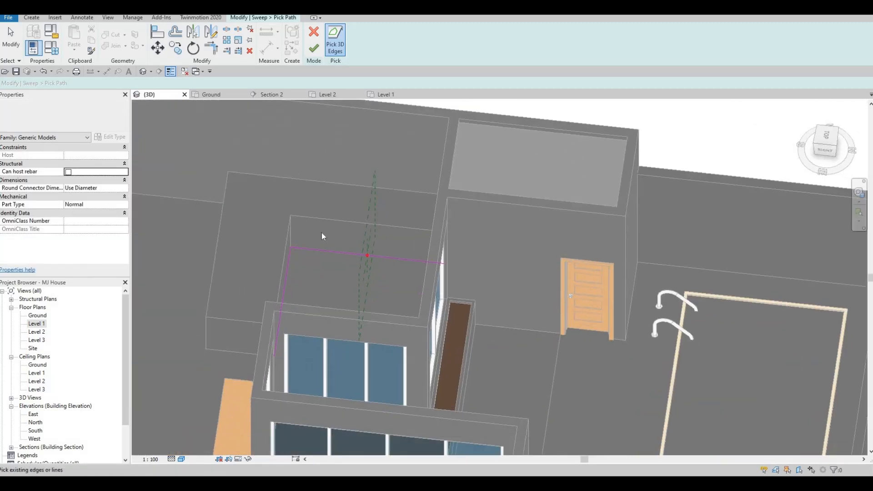
pyautogui.keyDown('shift'); pyautogui.moveTo(343, 293); pyautogui.dragTo(268, 57, button='middle'); pyautogui.keyUp('shift')
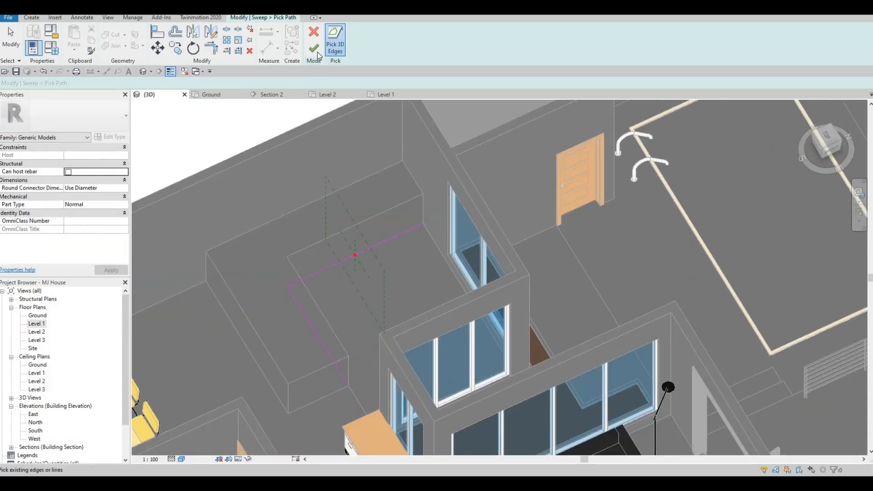
pyautogui.keyDown('shift'); pyautogui.moveTo(353, 363); pyautogui.dragTo(360, 318, button='middle'); pyautogui.keyUp('shift')
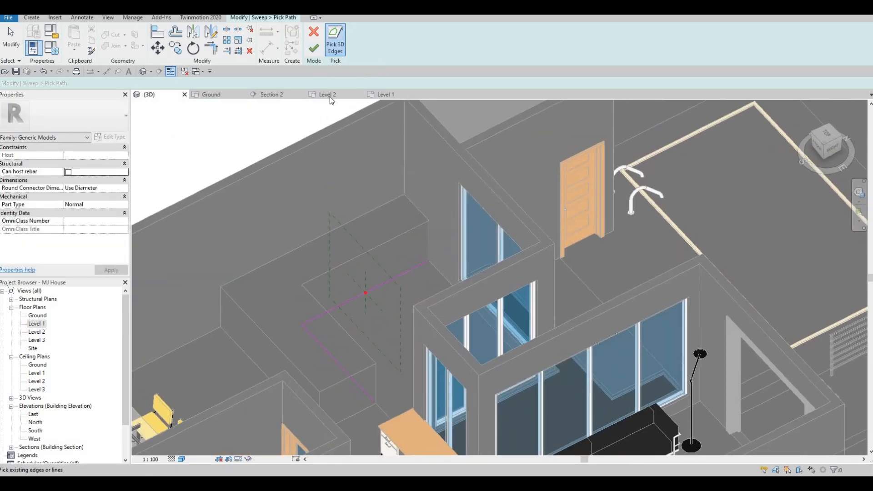
pyautogui.click(315, 48)
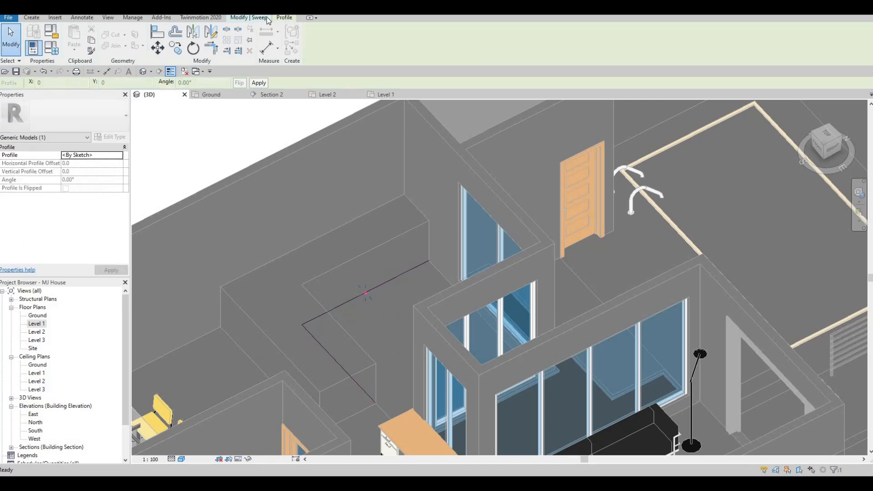
# Sketch a rectangular sweep profile about 80 mm wide and 140 mm high from the path's origin into the extrusion.
pyautogui.click(475, 49)
pyautogui.scroll(5, 354, 298)
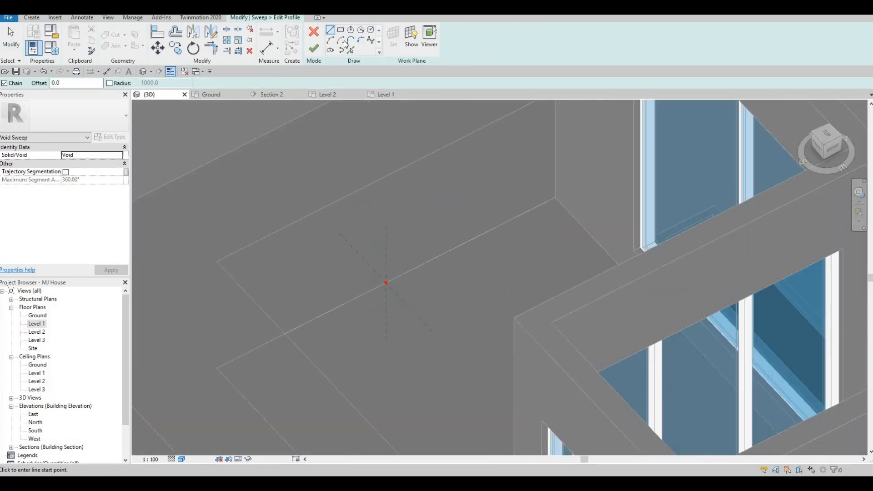
pyautogui.click(341, 30)
pyautogui.scroll(3, 385, 286)
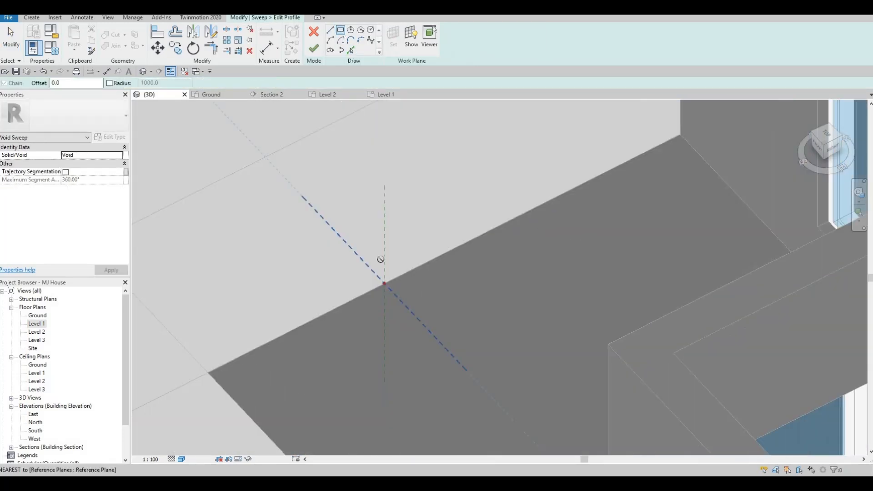
pyautogui.click(384, 283)
pyautogui.click(379, 250)
pyautogui.press('Escape')
pyautogui.press('Escape')
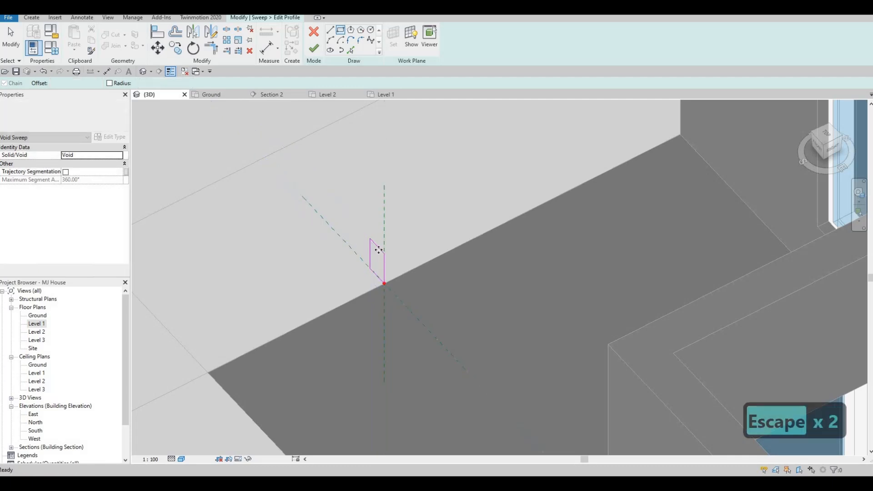
# Set the profile rectangle's height to 100 mm and its width to 50 mm.
pyautogui.click(378, 248)
pyautogui.click(390, 277)
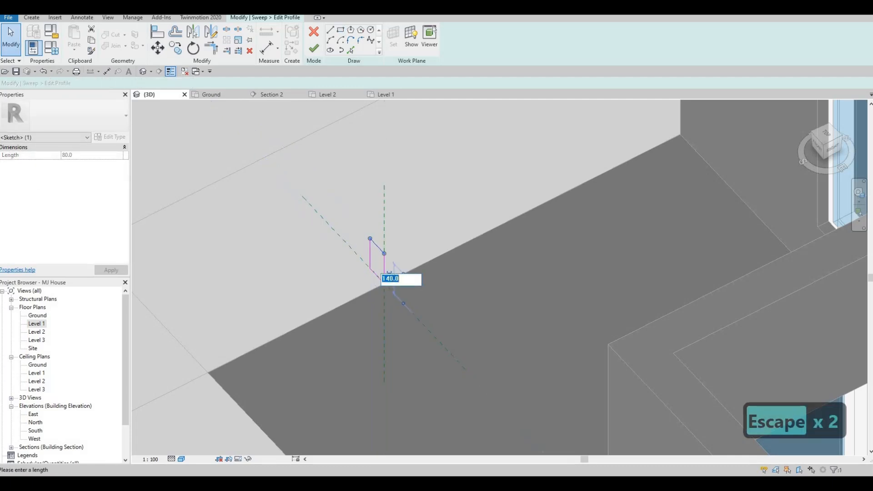
pyautogui.write('100')
pyautogui.press('Return')
pyautogui.press('Escape')
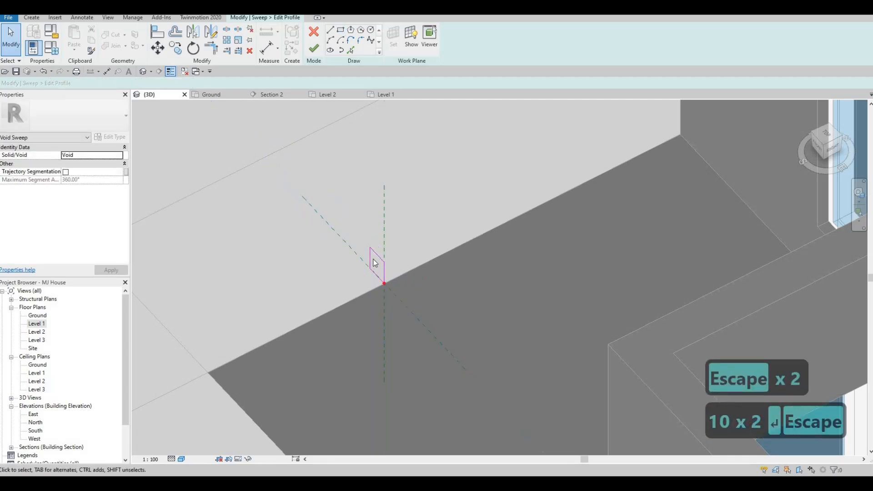
pyautogui.click(372, 258)
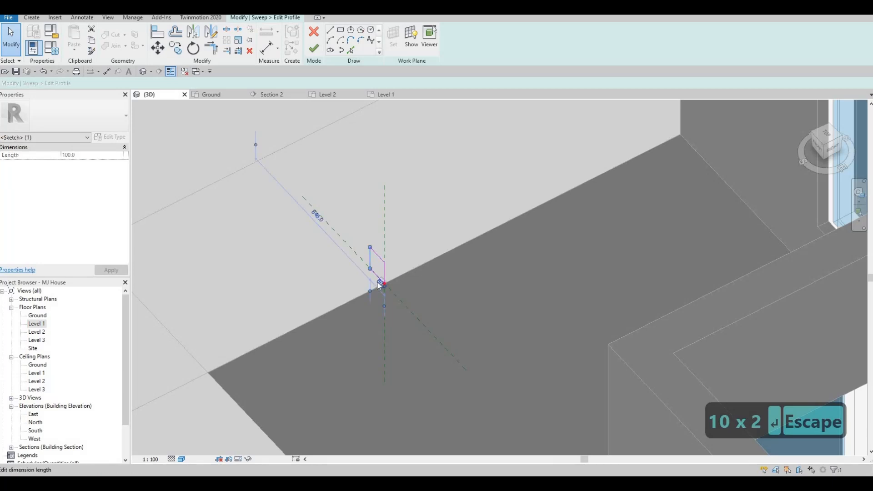
pyautogui.click(381, 282)
pyautogui.write('50')
pyautogui.press('Return')
pyautogui.press('Escape')
pyautogui.press('Escape')
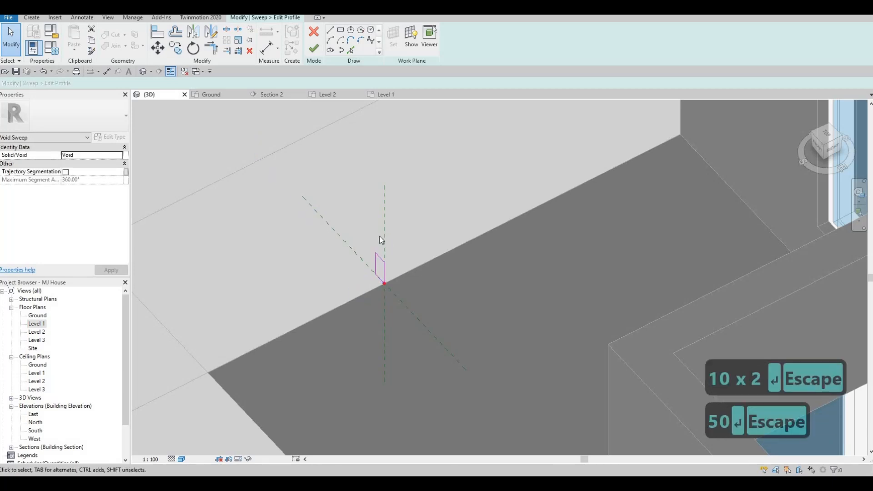
# Finish the profile and the void sweep, and cut the void out of the L-shaped extrusion.
pyautogui.scroll(-3, 381, 231)
pyautogui.scroll(-2, 392, 243)
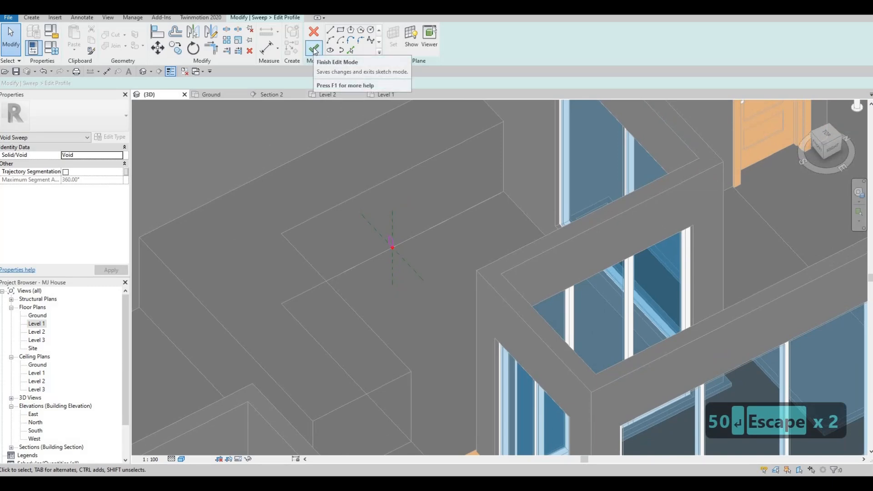
pyautogui.click(315, 50)
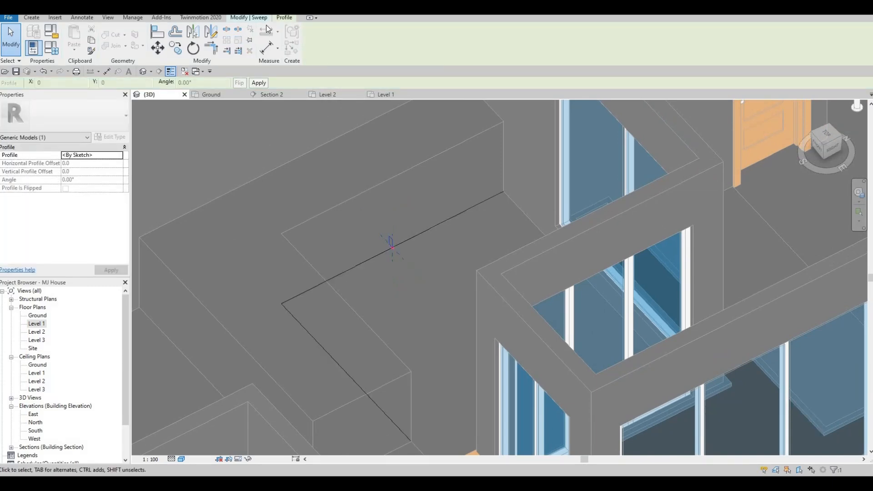
pyautogui.click(313, 52)
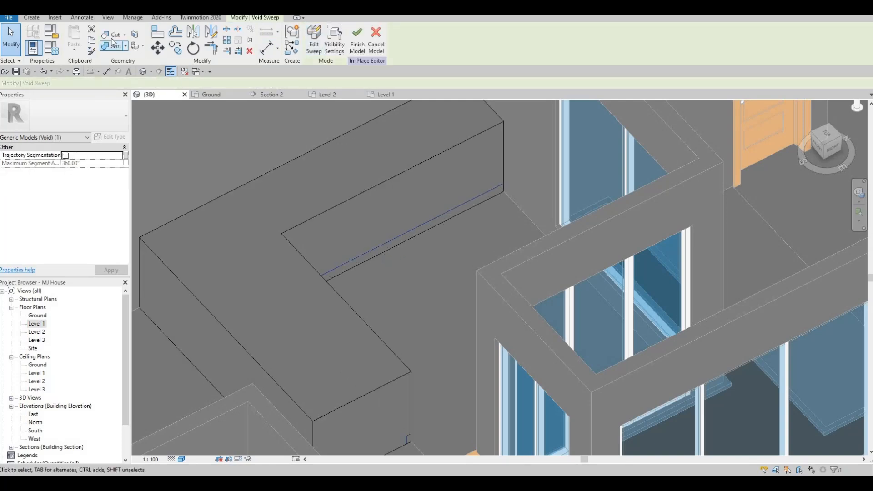
pyautogui.keyDown('shift'); pyautogui.moveTo(439, 221); pyautogui.dragTo(400, 260, button='middle'); pyautogui.keyUp('shift')
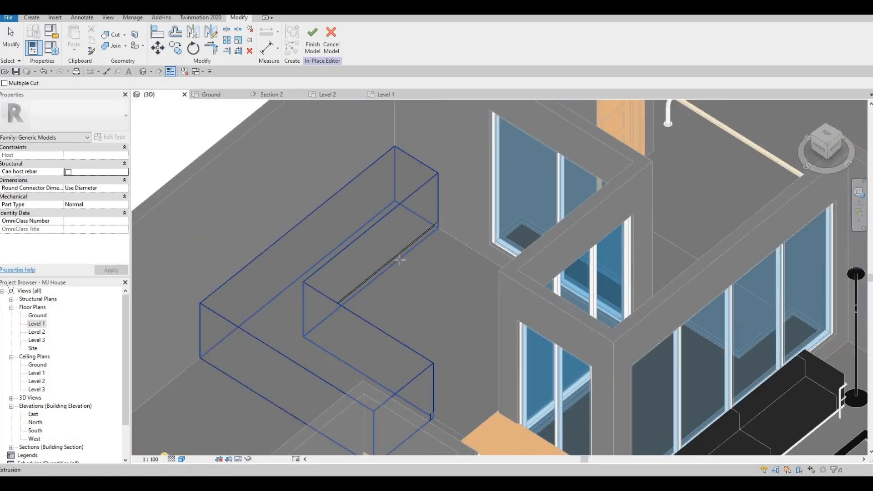
# Start a solid extrusion on the Level 1 plan with the counter's top face as work plane and an extrusion end of 25 mm.
pyautogui.doubleClick(36, 323)
pyautogui.moveTo(327, 312); pyautogui.dragTo(255, 299, button='middle')
pyautogui.click(31, 17)
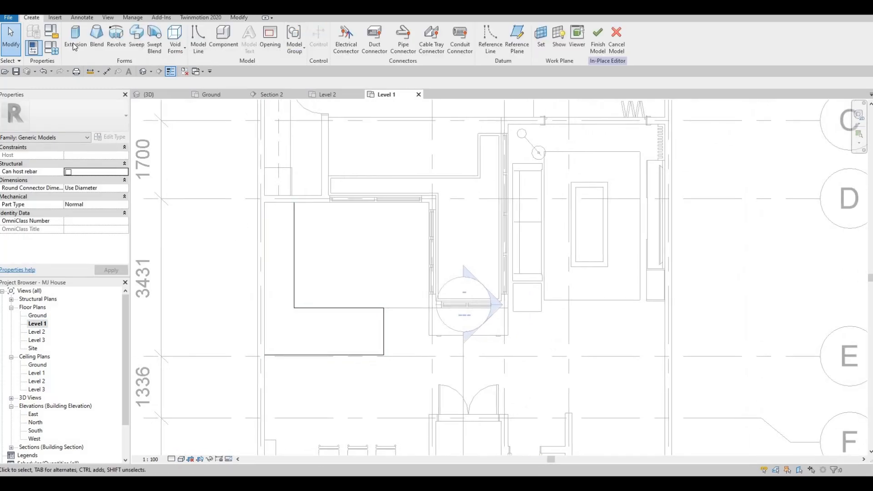
pyautogui.click(75, 45)
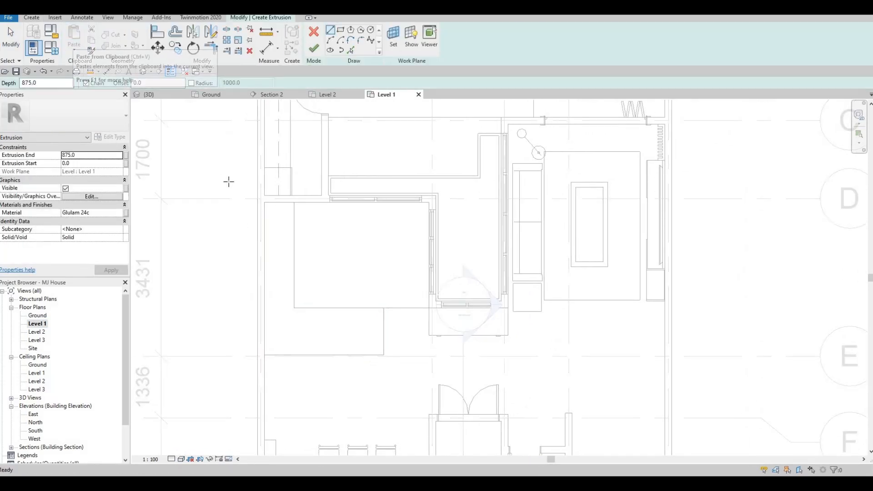
pyautogui.click(393, 38)
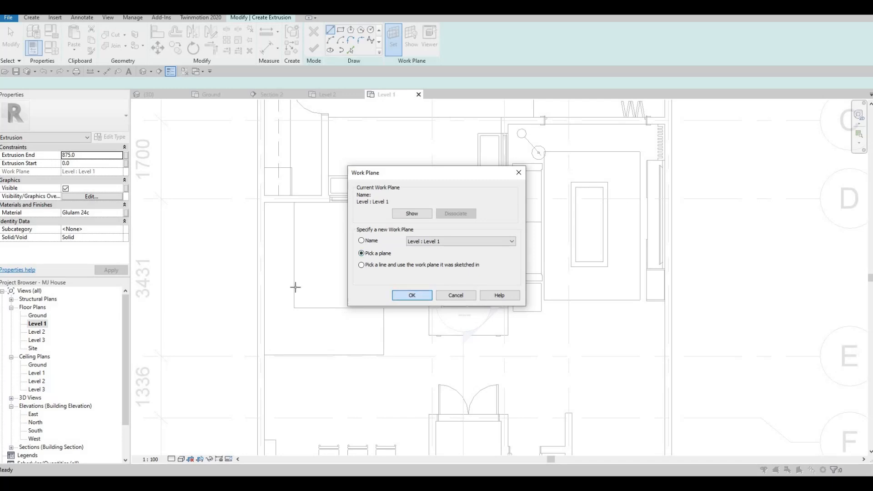
pyautogui.press('Return')
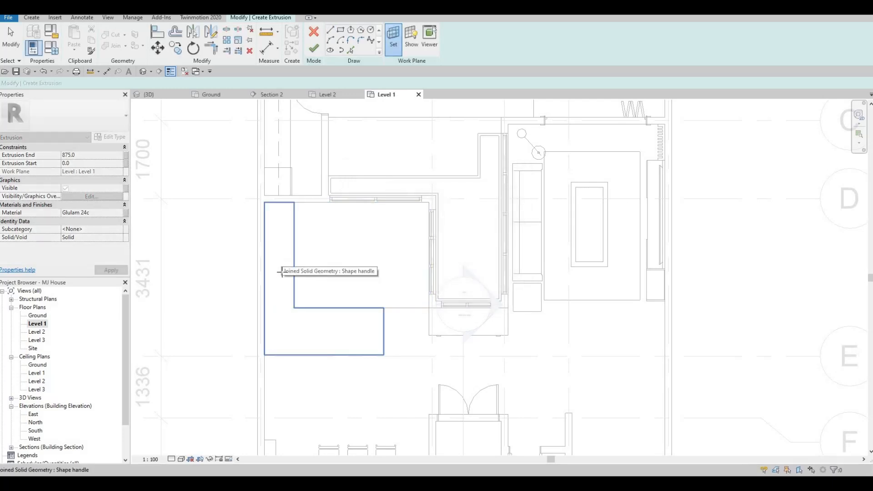
pyautogui.click(280, 273)
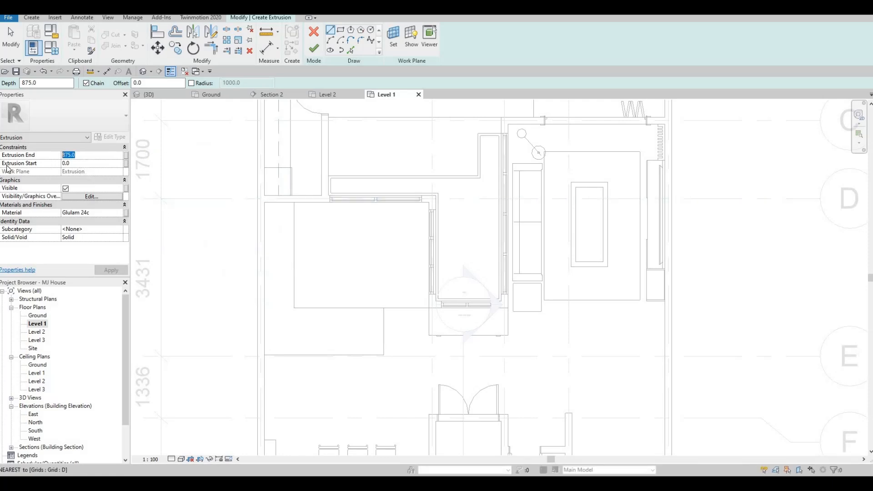
pyautogui.write('25')
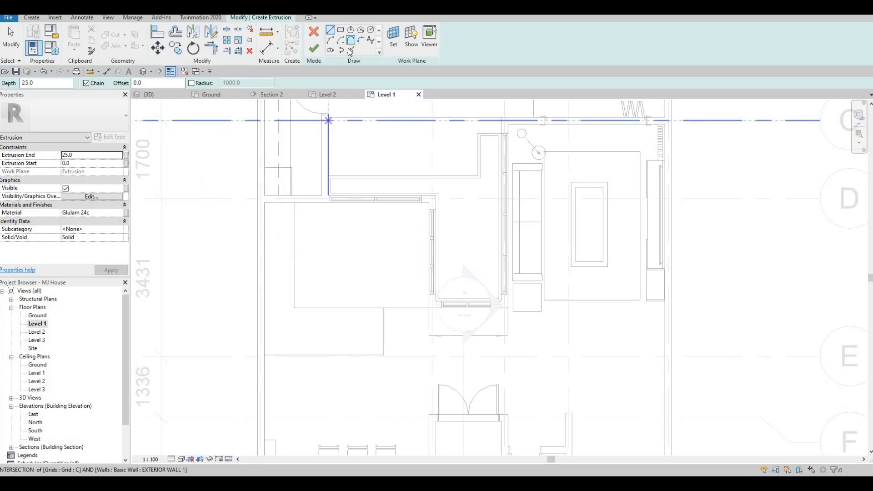
# Pick the edges of the L-shaped counter as sketch lines for the worktop extrusion.
pyautogui.click(350, 49)
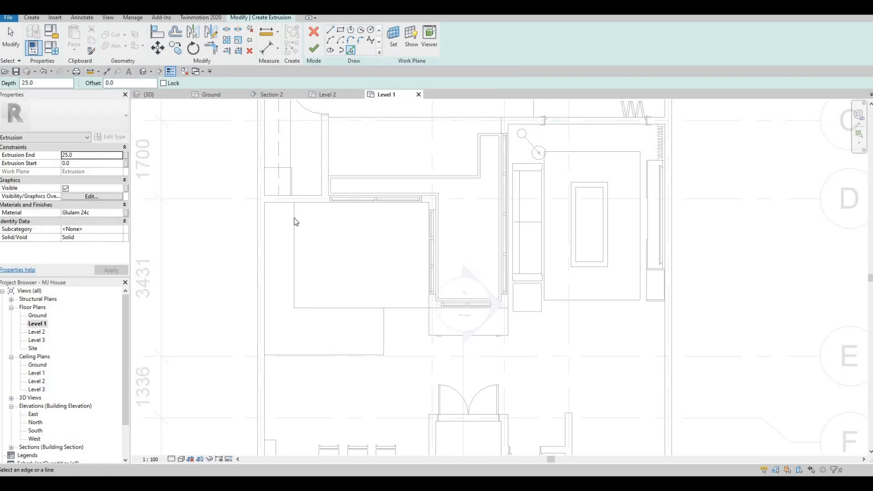
pyautogui.click(286, 208)
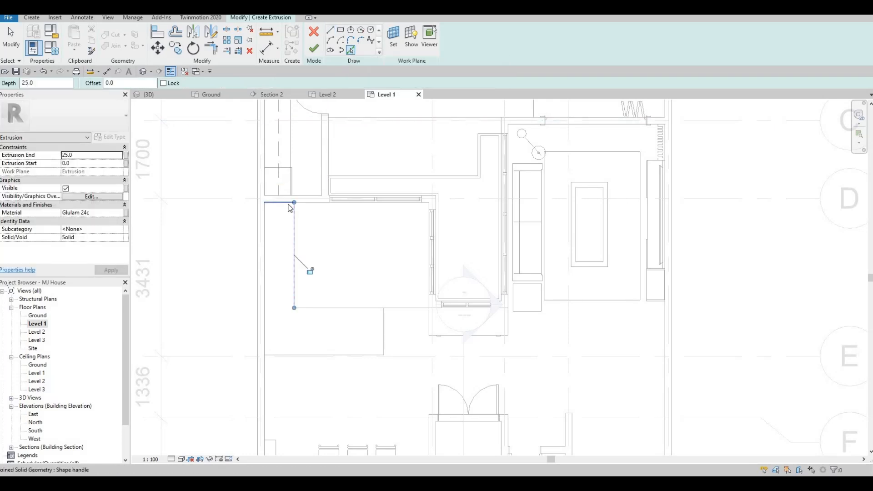
pyautogui.click(266, 252)
pyautogui.click(306, 354)
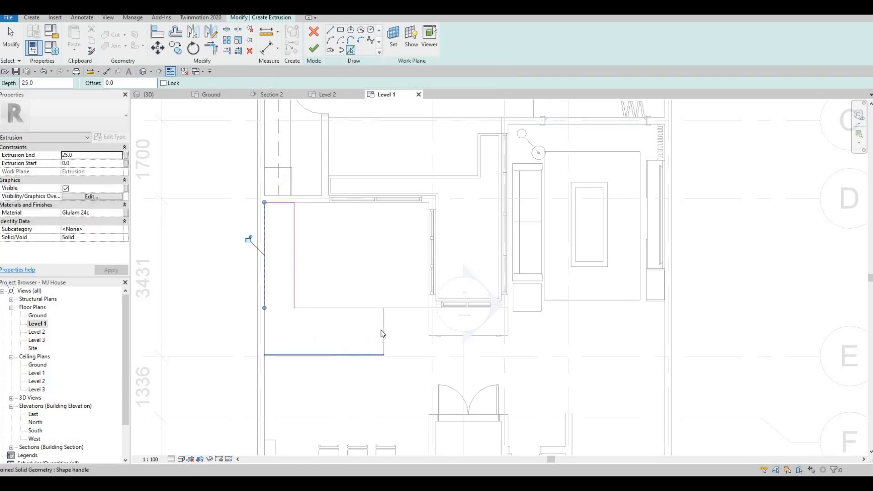
pyautogui.click(360, 313)
pyautogui.click(314, 329)
pyautogui.scroll(3, 305, 334)
pyautogui.press('Escape')
pyautogui.press('Escape')
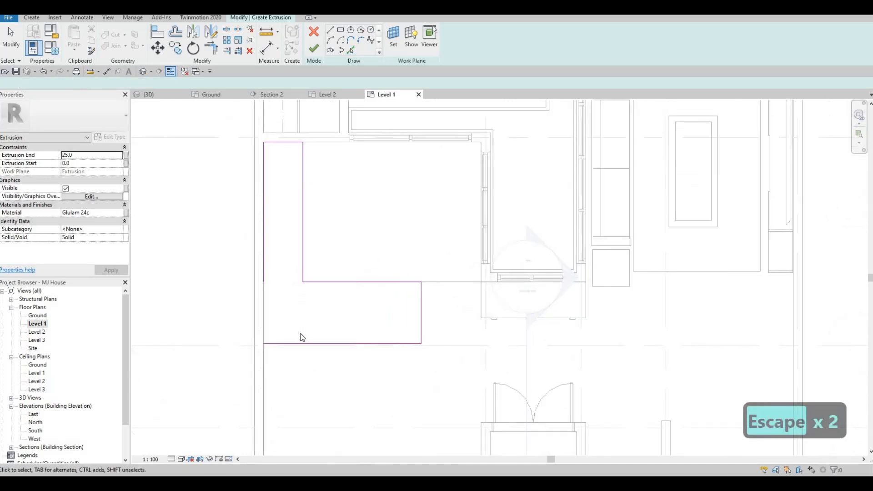
# Trim the west and south sketch lines to a corner so the L-shaped worktop outline is closed.
pyautogui.press('t')
pyautogui.press('r')
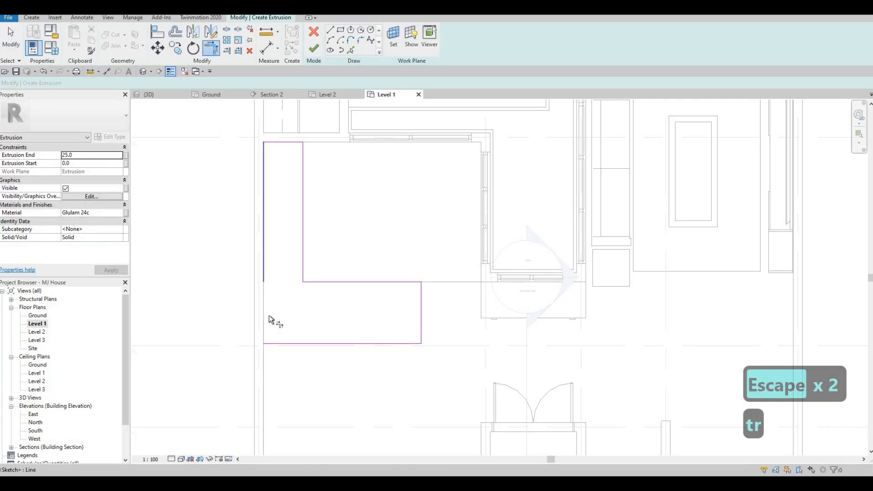
pyautogui.click(273, 344)
pyautogui.click(408, 287)
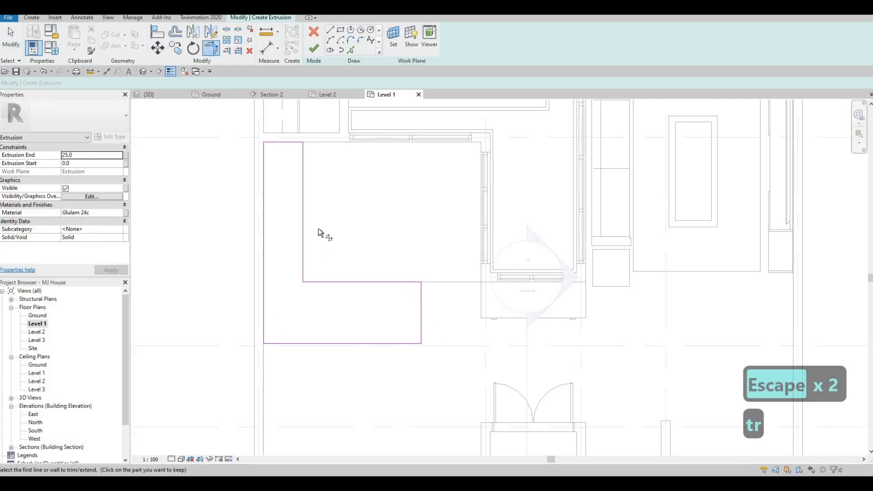
pyautogui.moveTo(322, 216); pyautogui.dragTo(315, 169, button='middle')
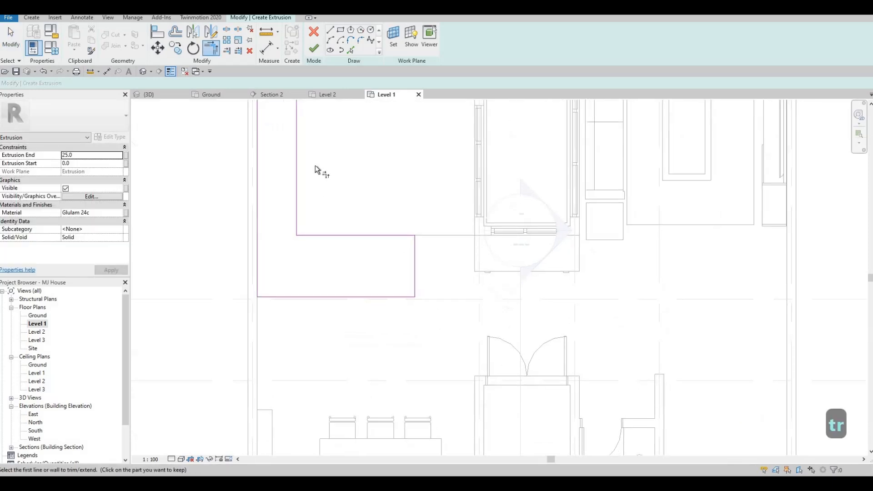
# Assign the Stone material from the AEC Materials library to the worktop extrusion and finish its sketch.
pyautogui.click(121, 214)
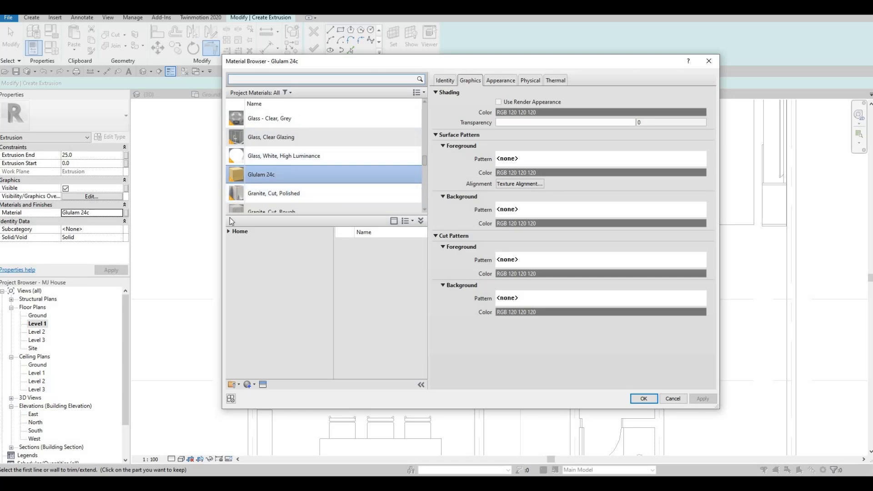
pyautogui.click(232, 233)
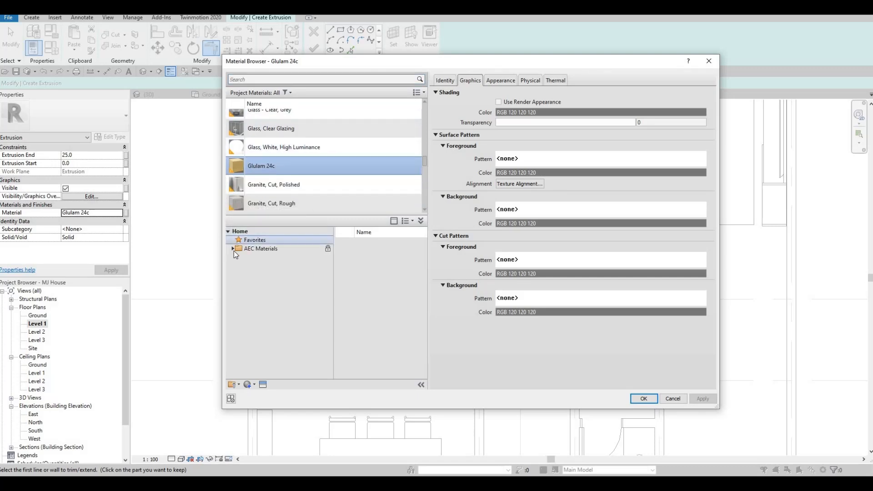
pyautogui.scroll(-2, 273, 327)
pyautogui.click(267, 353)
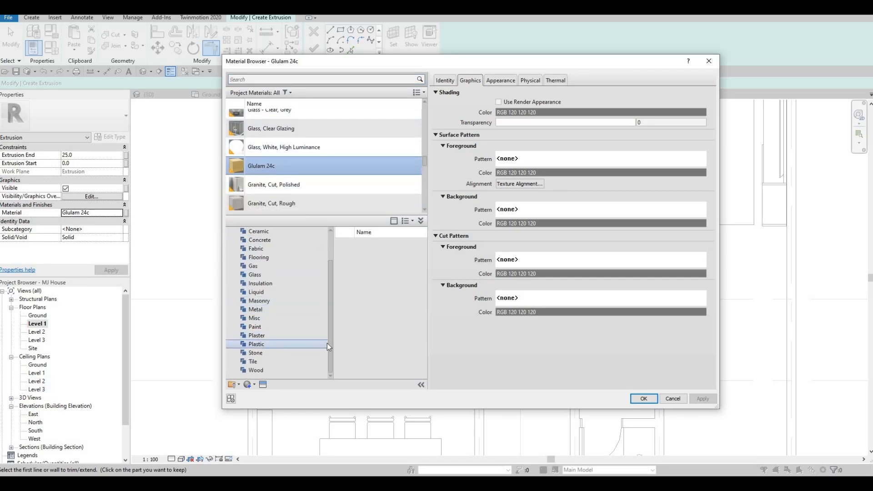
pyautogui.scroll(-1, 359, 327)
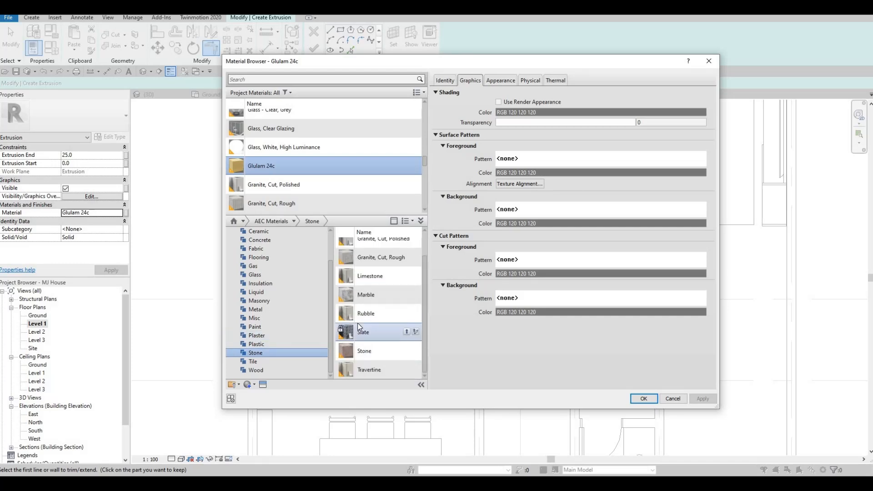
pyautogui.click(409, 352)
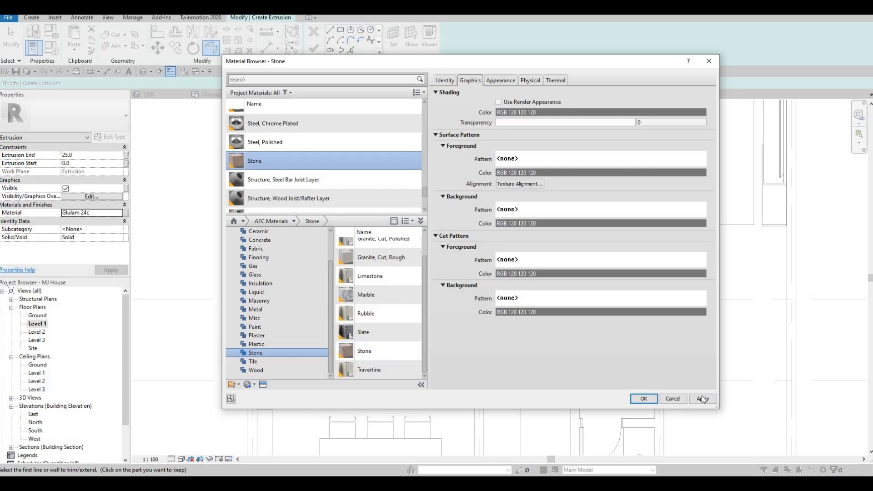
pyautogui.click(654, 400)
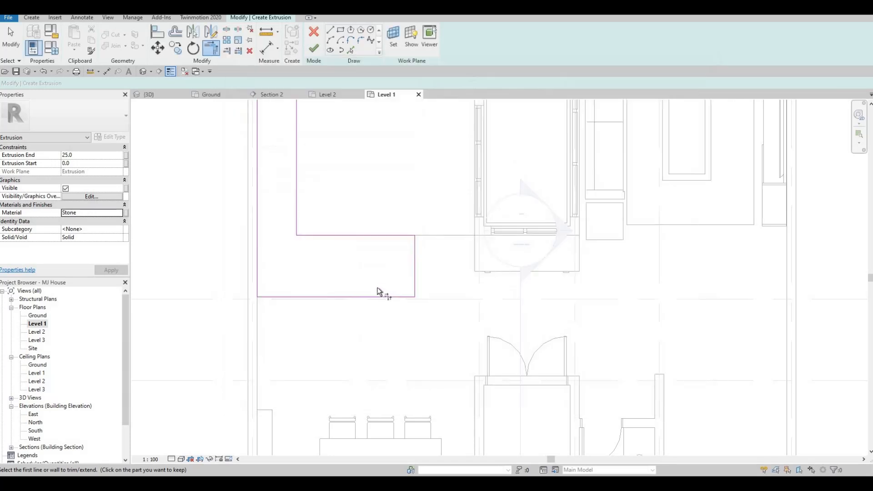
pyautogui.scroll(2, 351, 235)
pyautogui.click(313, 56)
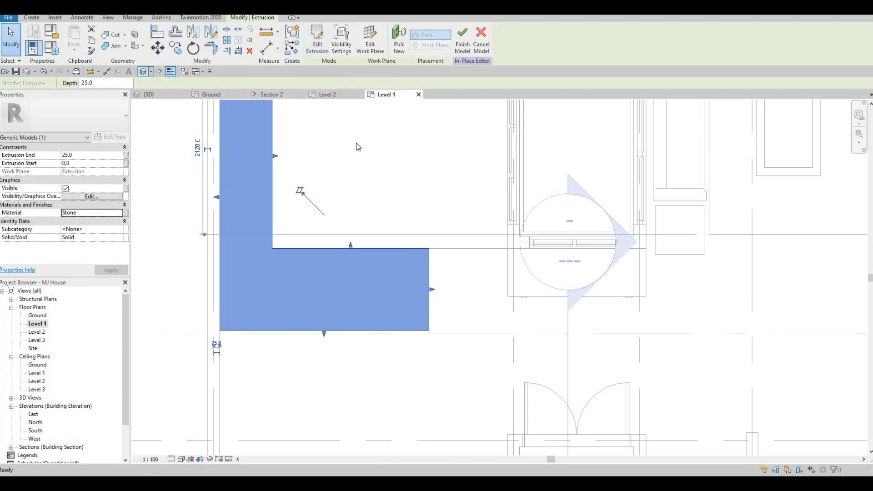
# In the 3D view, stretch the stone worktop's long south edge outward past the base to form an overhang.
pyautogui.hotkey('ctrl', 'Tab')
pyautogui.moveTo(314, 199)
pyautogui.keyDown('shift'); pyautogui.mouseDown(button='middle')
pyautogui.moveTo(322, 168)
pyautogui.moveTo(334, 201)
pyautogui.moveTo(312, 182)
pyautogui.mouseUp(button='middle'); pyautogui.keyUp('shift')
pyautogui.scroll(-1, 335, 202)
pyautogui.moveTo(189, 181); pyautogui.dragTo(242, 155, button='middle')
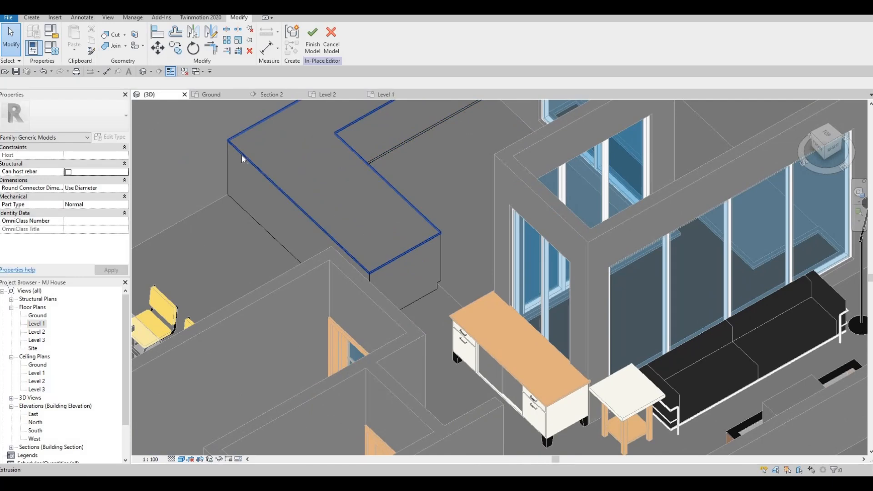
pyautogui.scroll(2, 242, 155)
pyautogui.press('Escape')
pyautogui.click(327, 232)
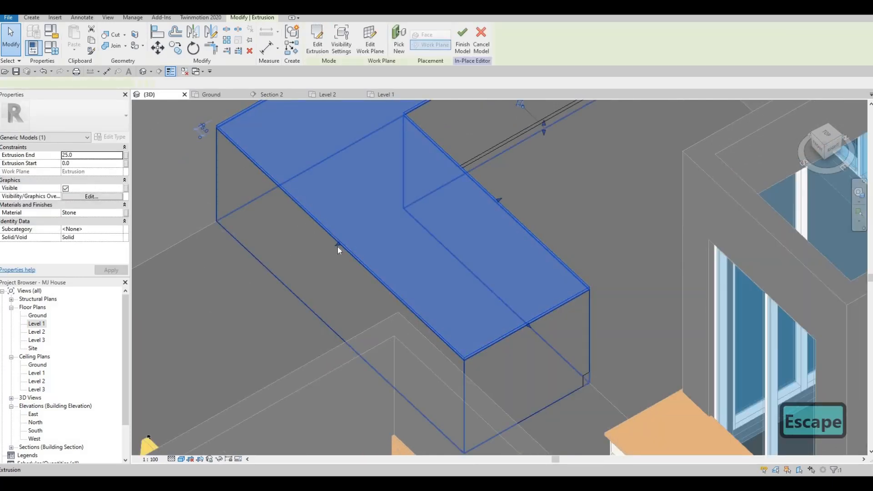
pyautogui.moveTo(314, 255); pyautogui.dragTo(316, 255)
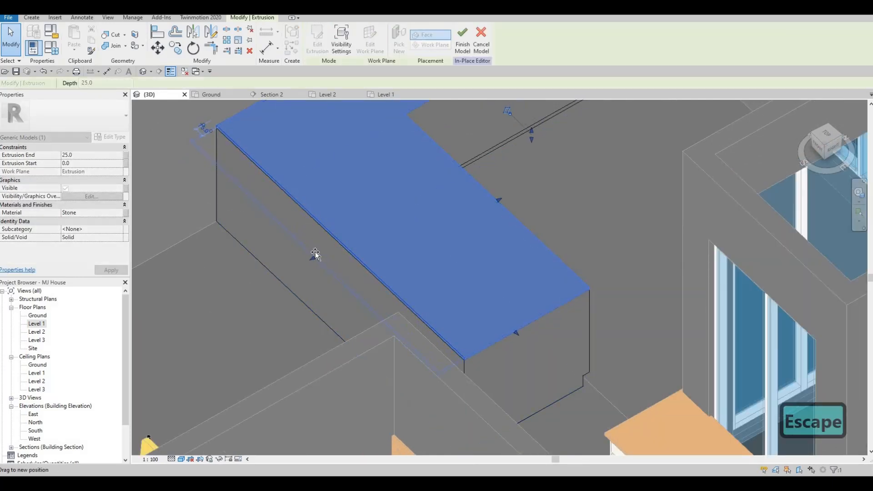
pyautogui.moveTo(311, 224); pyautogui.dragTo(312, 247)
pyautogui.moveTo(312, 247)
pyautogui.keyDown('shift'); pyautogui.mouseDown(button='middle')
pyautogui.moveTo(405, 267)
pyautogui.moveTo(487, 318)
pyautogui.moveTo(503, 303)
pyautogui.moveTo(322, 247)
pyautogui.mouseUp(button='middle'); pyautogui.keyUp('shift')
pyautogui.scroll(-2, 500, 304)
pyautogui.scroll(-2, 321, 244)
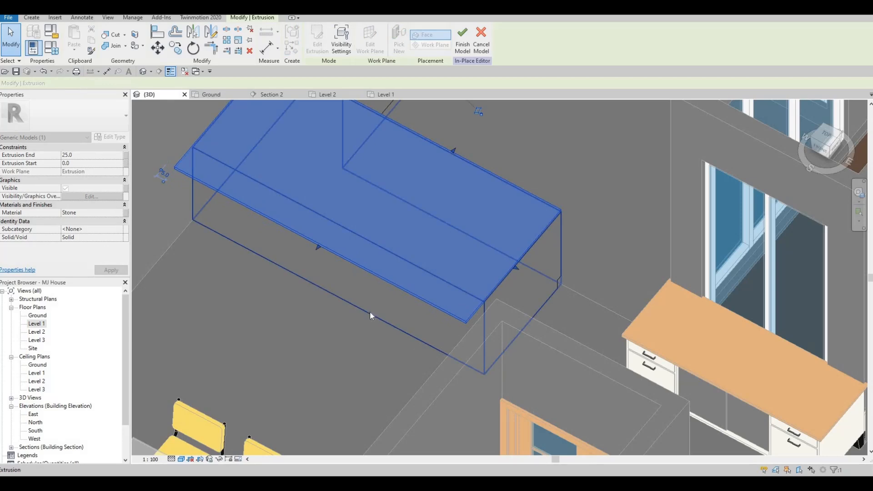
# Check the extended worktop outline in the Level 1 plan against the counter's surroundings.
pyautogui.keyDown('shift'); pyautogui.moveTo(460, 335); pyautogui.dragTo(257, 262, button='middle'); pyautogui.keyUp('shift')
pyautogui.keyDown('shift'); pyautogui.moveTo(318, 275); pyautogui.dragTo(91, 319, button='middle'); pyautogui.keyUp('shift')
pyautogui.doubleClick(33, 326)
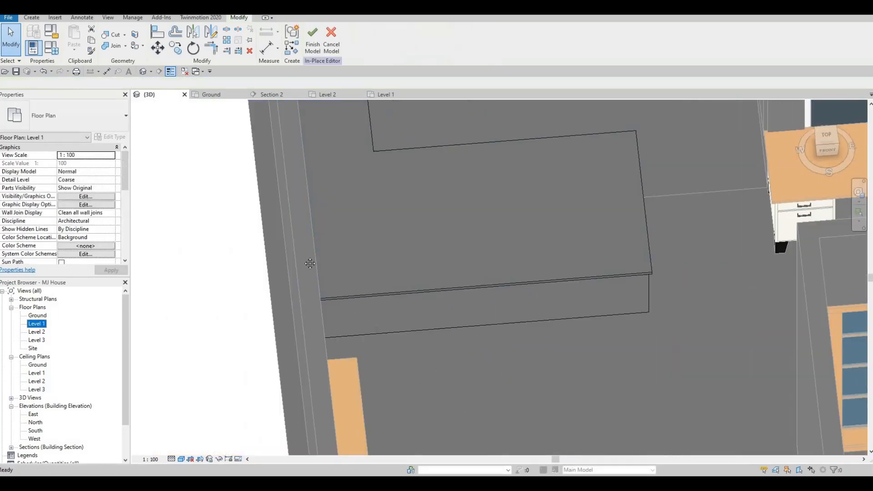
pyautogui.press('Escape')
pyautogui.press('Escape')
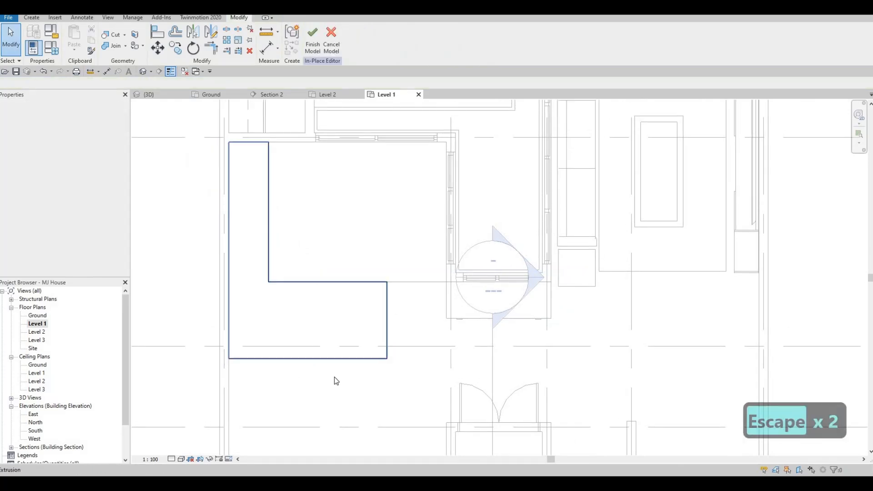
pyautogui.moveTo(316, 263); pyautogui.dragTo(314, 280, button='middle')
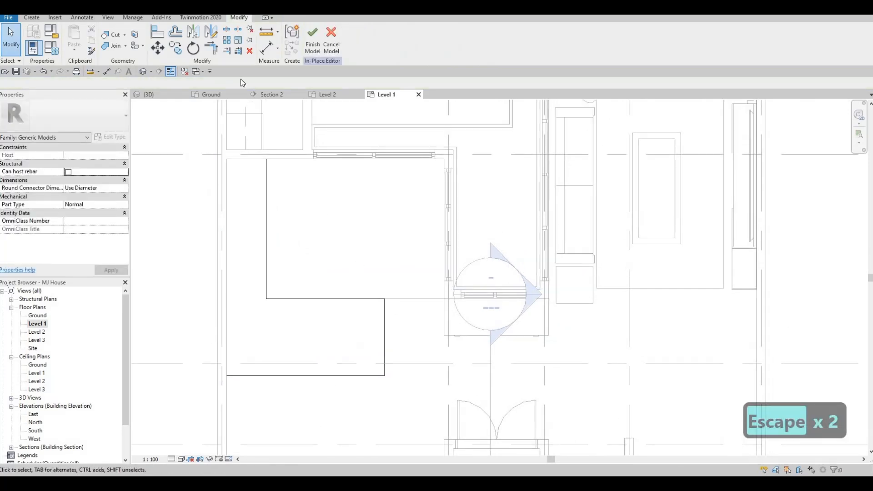
pyautogui.moveTo(229, 105); pyautogui.dragTo(316, 134, button='middle')
pyautogui.scroll(-1, 316, 133)
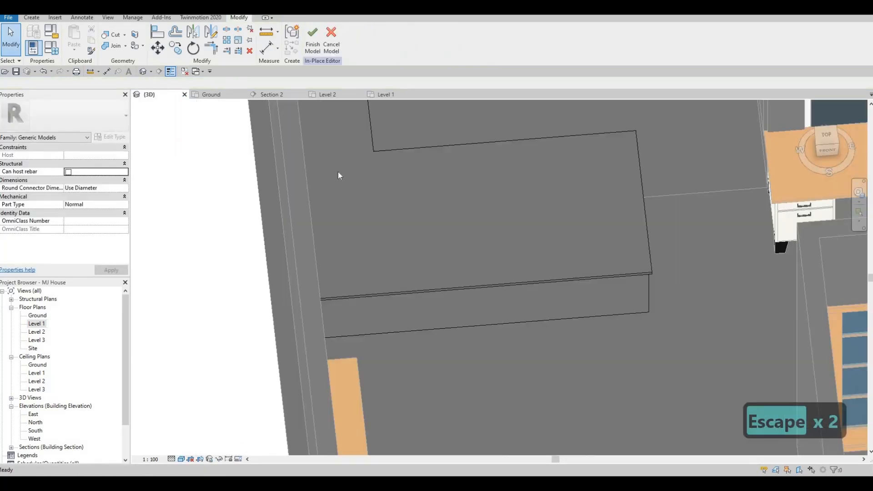
# Examine the worktop overhang and the recessed counter base from several sides in the 3D view.
pyautogui.keyDown('shift'); pyautogui.moveTo(314, 246); pyautogui.dragTo(383, 158, button='middle'); pyautogui.keyUp('shift')
pyautogui.scroll(2, 383, 158)
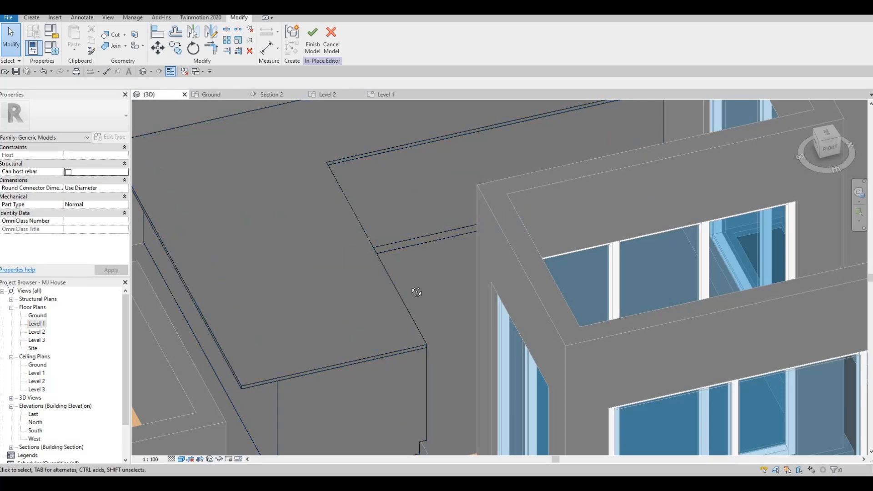
pyautogui.keyDown('shift'); pyautogui.moveTo(430, 302); pyautogui.dragTo(432, 244, button='middle'); pyautogui.keyUp('shift')
pyautogui.scroll(5, 501, 235)
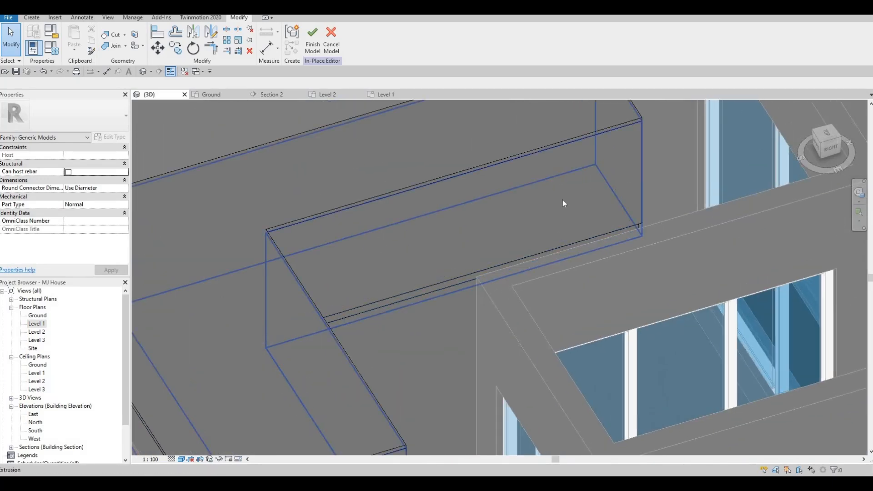
pyautogui.keyDown('shift'); pyautogui.moveTo(594, 199); pyautogui.dragTo(542, 236, button='middle'); pyautogui.keyUp('shift')
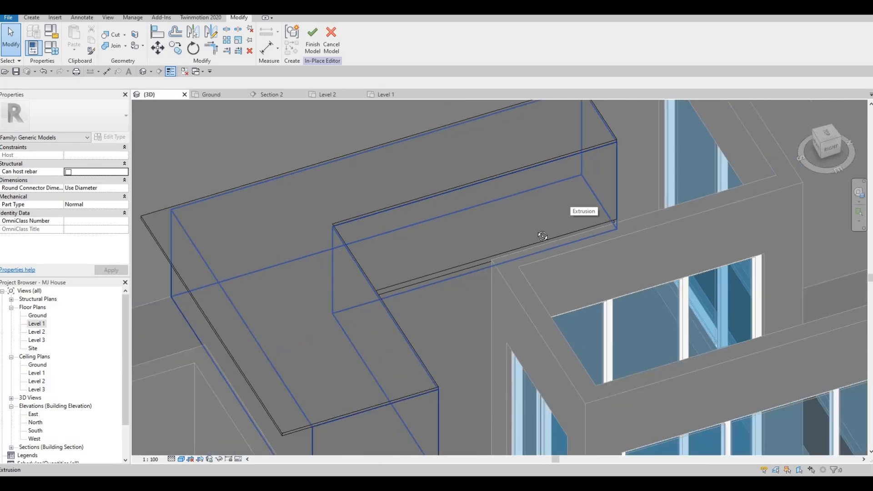
pyautogui.keyDown('shift'); pyautogui.moveTo(572, 193); pyautogui.dragTo(566, 192, button='middle'); pyautogui.keyUp('shift')
pyautogui.press('F1')
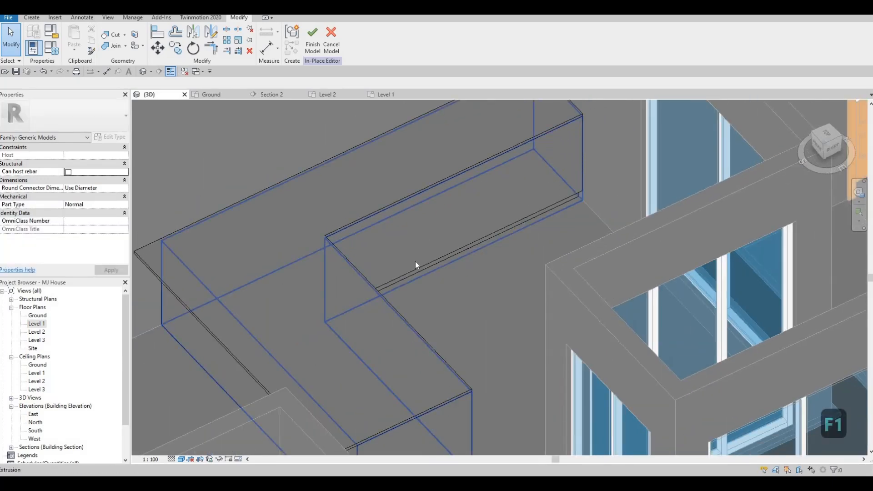
pyautogui.keyDown('shift'); pyautogui.moveTo(421, 247); pyautogui.dragTo(456, 302, button='middle'); pyautogui.keyUp('shift')
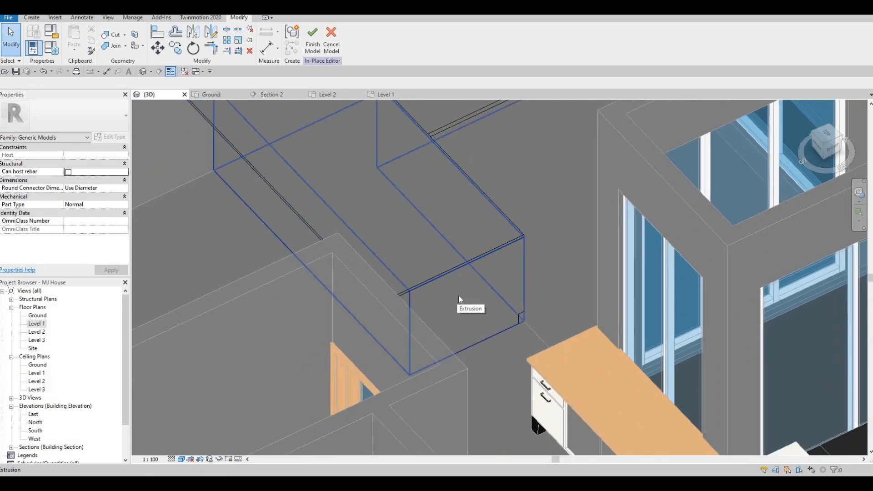
pyautogui.moveTo(458, 304); pyautogui.dragTo(445, 287, button='middle')
pyautogui.keyDown('shift'); pyautogui.moveTo(413, 317); pyautogui.dragTo(407, 319, button='middle'); pyautogui.keyUp('shift')
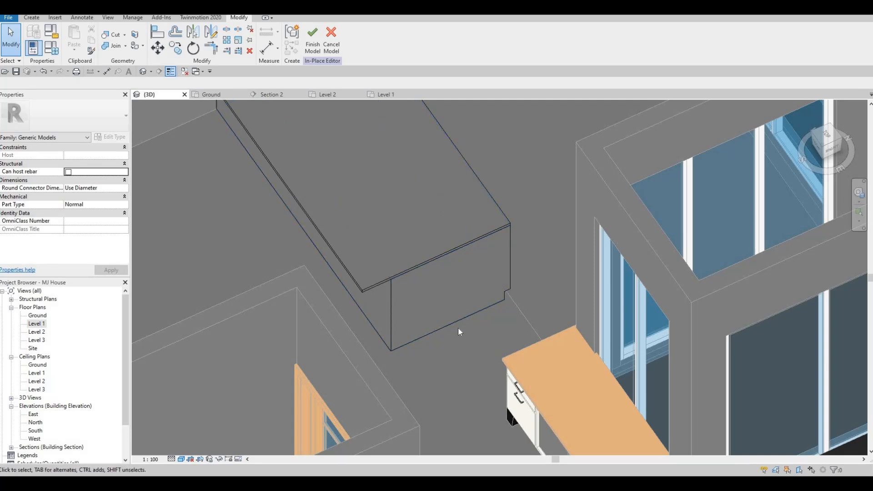
pyautogui.keyDown('shift'); pyautogui.moveTo(459, 302); pyautogui.dragTo(527, 300, button='middle'); pyautogui.keyUp('shift')
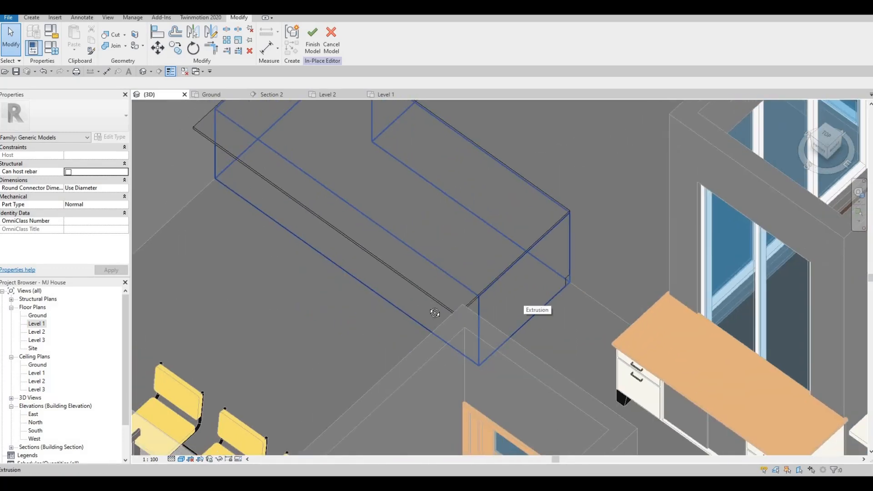
# Start a new extrusion in the 3D view with the counter base's east end face picked as its work plane.
pyautogui.keyDown('shift'); pyautogui.moveTo(298, 316); pyautogui.dragTo(613, 180, button='middle'); pyautogui.keyUp('shift')
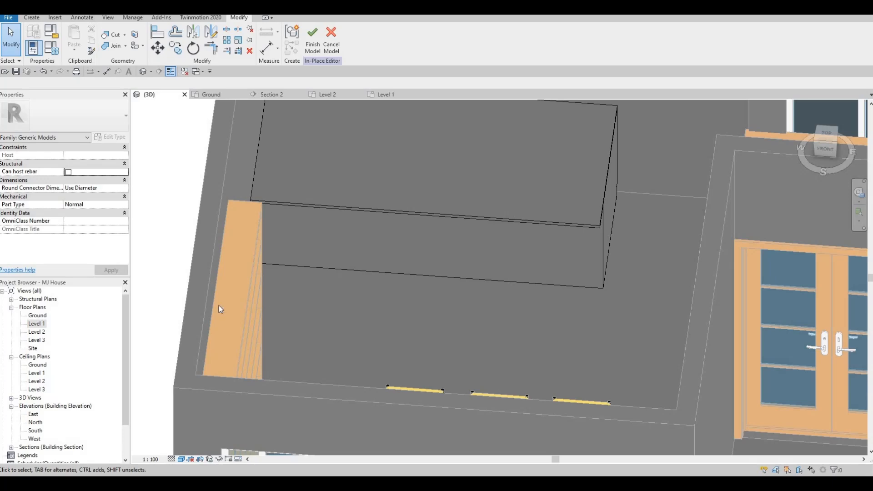
pyautogui.keyDown('shift'); pyautogui.moveTo(228, 256); pyautogui.dragTo(173, 273, button='middle'); pyautogui.keyUp('shift')
pyautogui.click(31, 17)
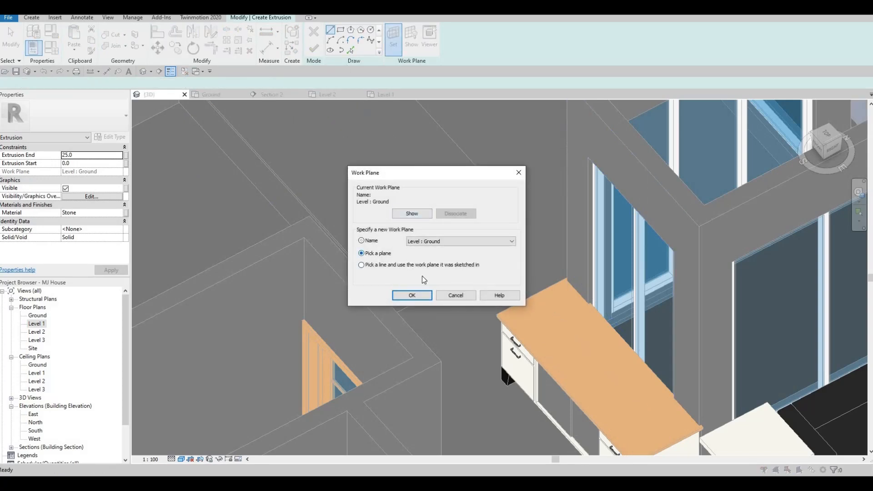
pyautogui.click(412, 296)
pyautogui.click(423, 275)
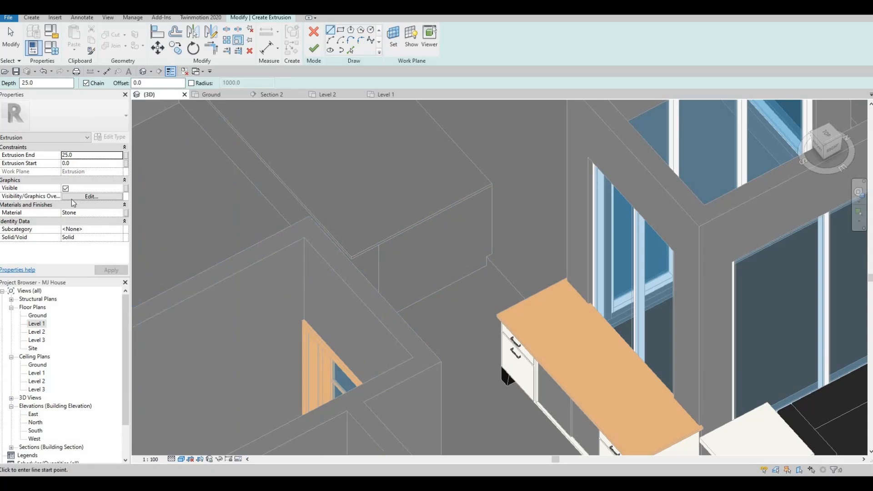
# Sketch a rectangle over the counter's east end face, from beneath the worktop to the floor and out past the base under the overhang.
pyautogui.click(342, 30)
pyautogui.scroll(2, 487, 191)
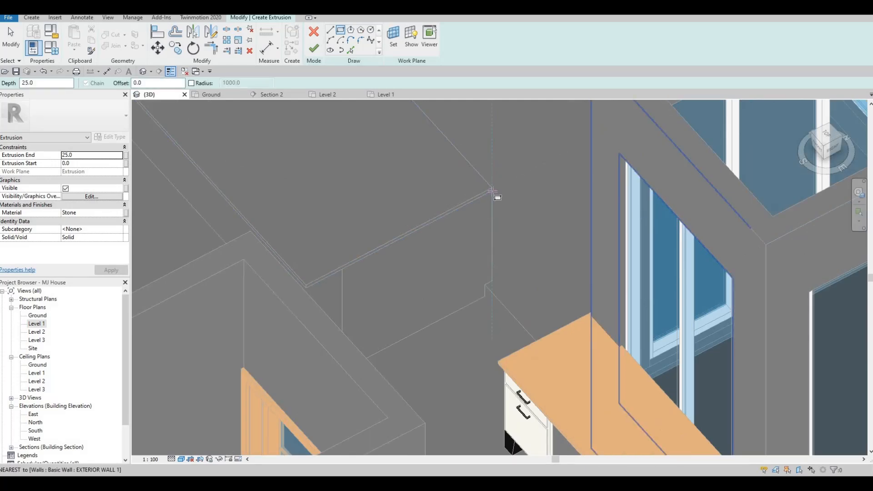
pyautogui.click(493, 192)
pyautogui.click(363, 241)
pyautogui.moveTo(363, 242)
pyautogui.keyDown('shift'); pyautogui.mouseDown(button='middle')
pyautogui.moveTo(356, 196)
pyautogui.moveTo(272, 207)
pyautogui.moveTo(195, 185)
pyautogui.mouseUp(button='middle'); pyautogui.keyUp('shift')
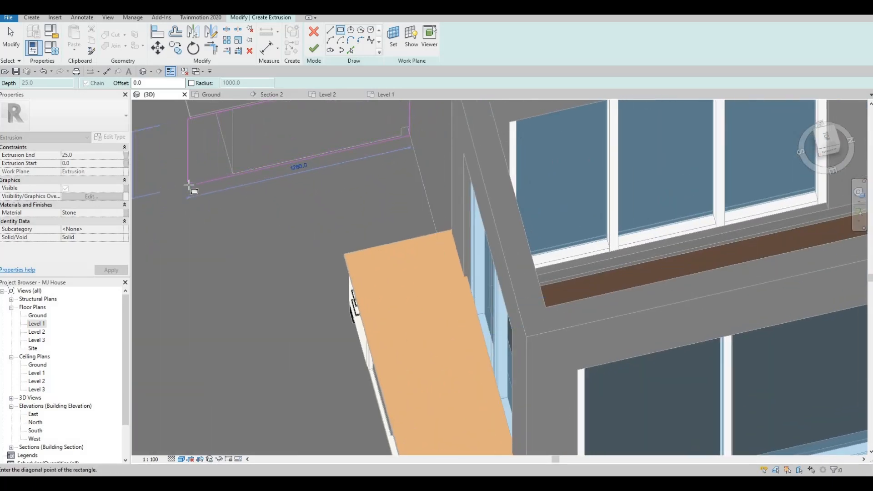
pyautogui.press('Escape')
pyautogui.scroll(4, 197, 164)
pyautogui.press('Escape')
pyautogui.press('Escape')
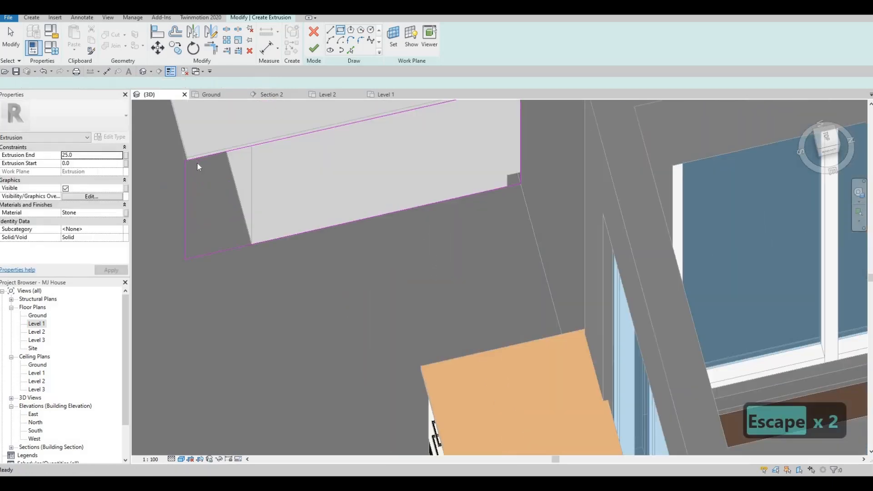
# Align the rectangle's outer vertical line with the worktop's overhanging south edge and finish the 25 mm stone side panel.
pyautogui.scroll(2, 197, 162)
pyautogui.press('a')
pyautogui.press('l')
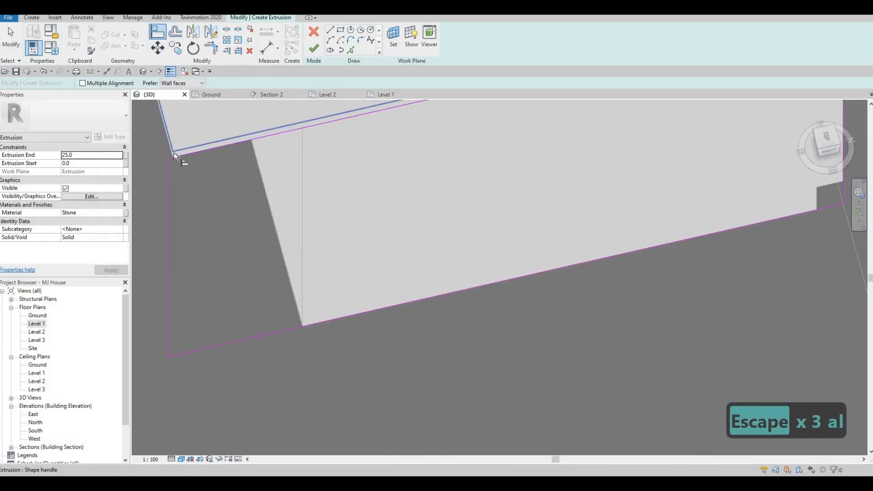
pyautogui.scroll(2, 175, 152)
pyautogui.scroll(2, 176, 153)
pyautogui.press('Tab')
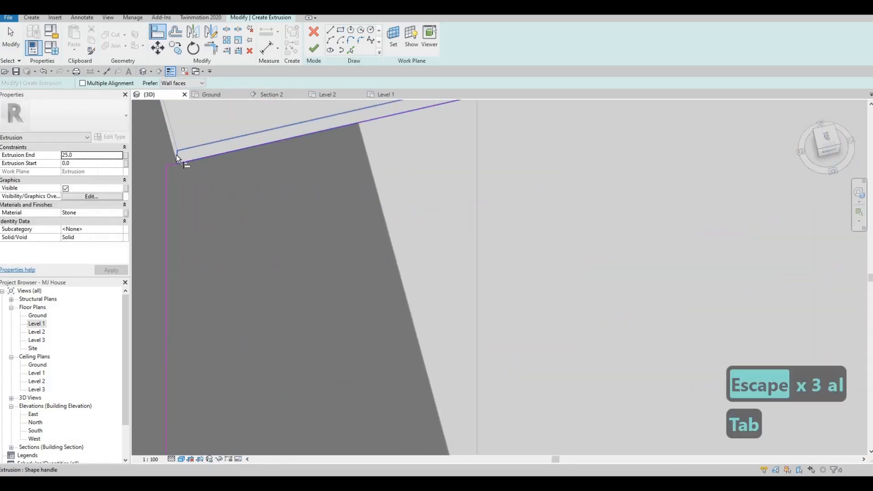
pyautogui.press('Tab')
pyautogui.press('Tab')
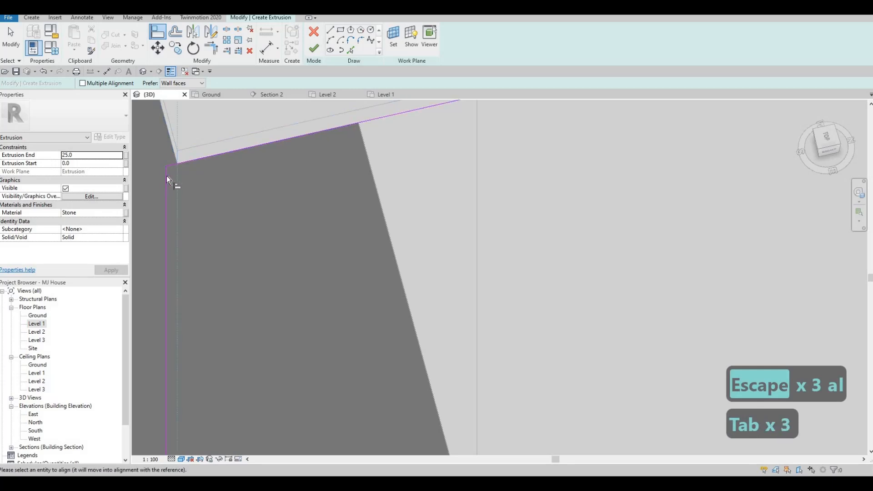
pyautogui.click(167, 176)
pyautogui.scroll(-4, 180, 144)
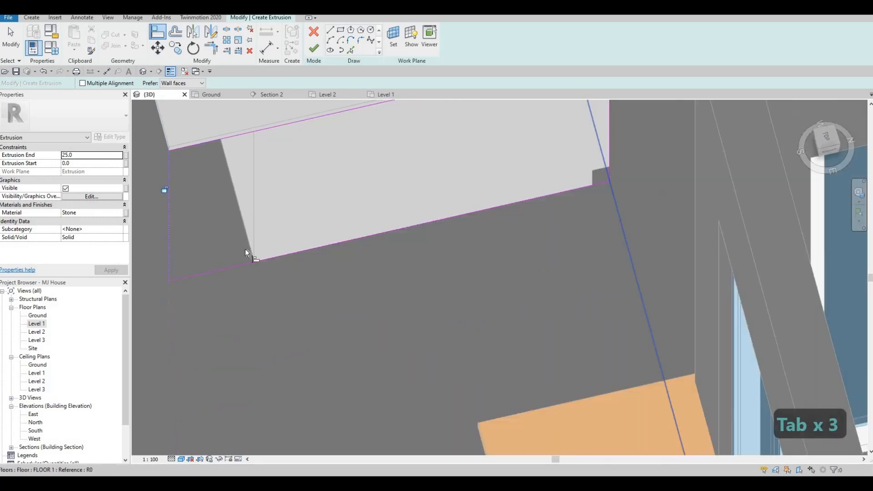
pyautogui.moveTo(249, 203); pyautogui.dragTo(249, 234, button='middle')
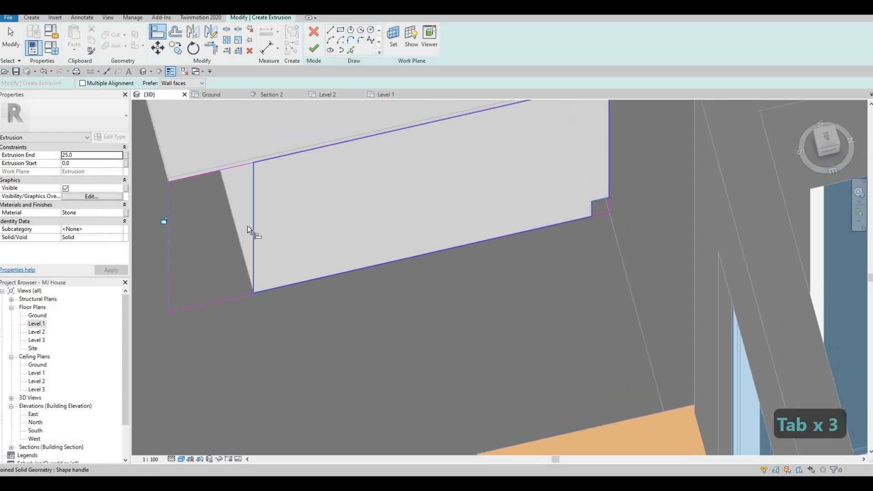
pyautogui.click(313, 54)
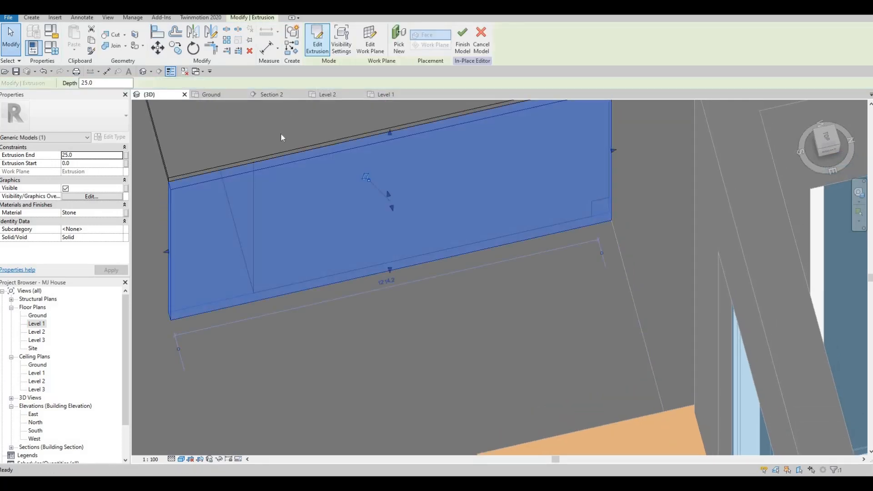
# Align the worktop's east end with the outer face of the stone side panel.
pyautogui.keyDown('shift'); pyautogui.moveTo(357, 221); pyautogui.dragTo(376, 182, button='middle'); pyautogui.keyUp('shift')
pyautogui.press('Escape')
pyautogui.press('Escape')
pyautogui.press('a')
pyautogui.press('l')
pyautogui.click(348, 163)
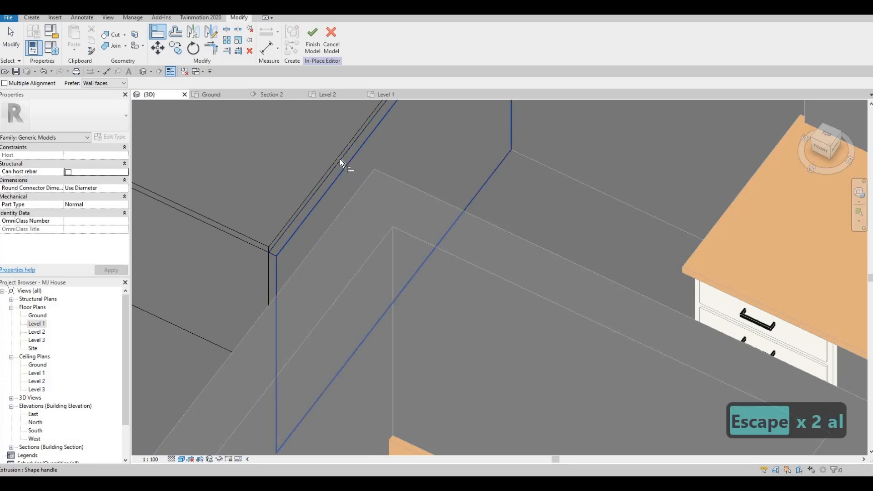
pyautogui.press('Escape')
pyautogui.press('Escape')
# Check the completed counter in 3D and in the Level 1 plan, and finish the in-place model.
pyautogui.keyDown('shift'); pyautogui.moveTo(350, 196); pyautogui.dragTo(329, 91, button='middle'); pyautogui.keyUp('shift')
pyautogui.keyDown('shift'); pyautogui.moveTo(353, 174); pyautogui.dragTo(444, 176, button='middle'); pyautogui.keyUp('shift')
pyautogui.scroll(5, 444, 177)
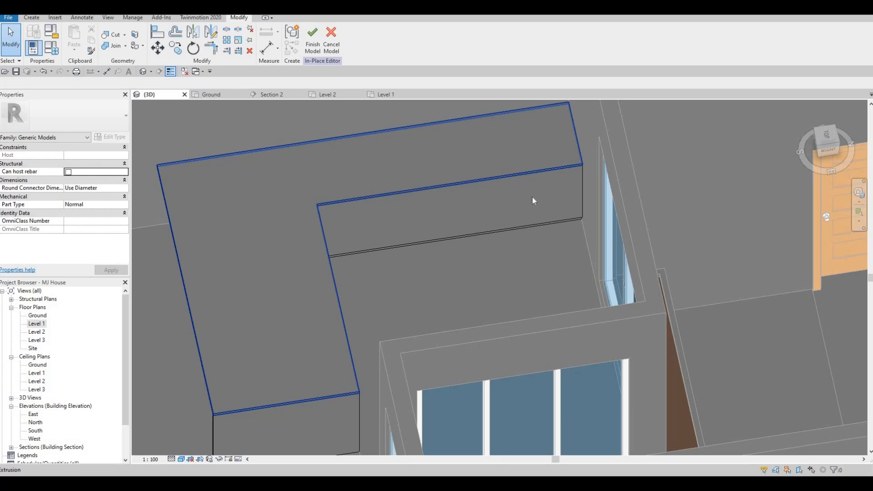
pyautogui.click(554, 192)
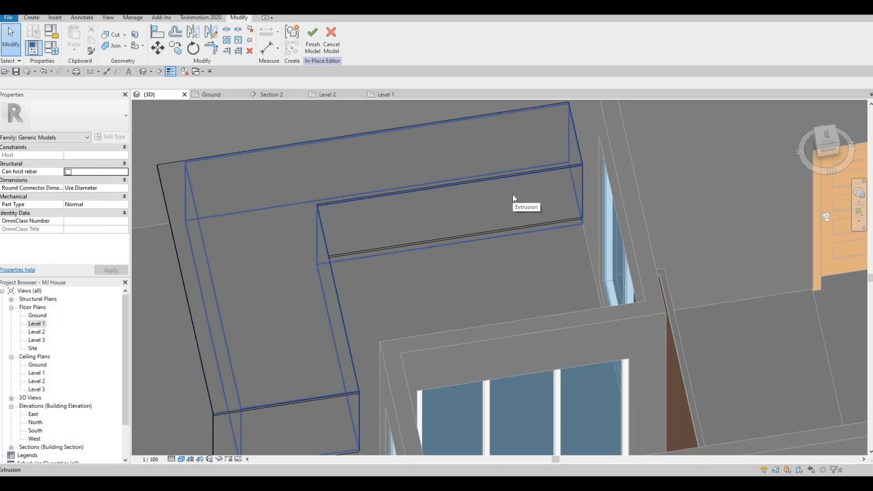
pyautogui.press('Escape')
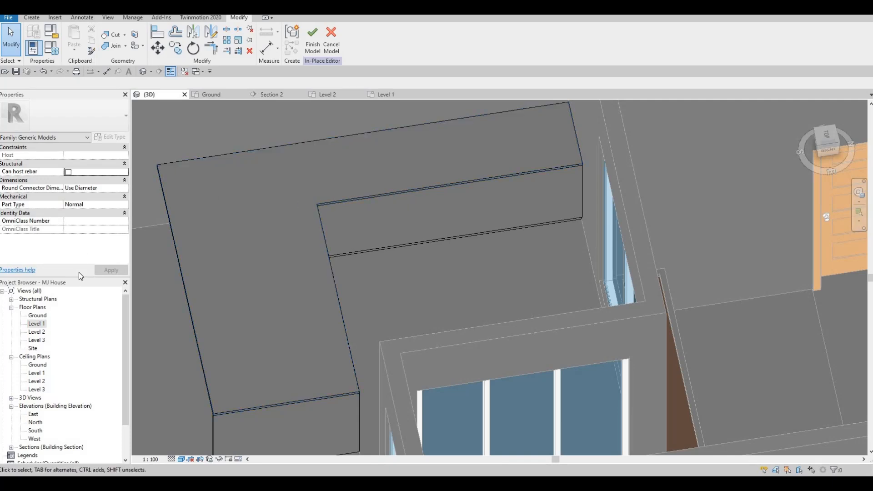
pyautogui.hotkey('ctrl', 'Tab')
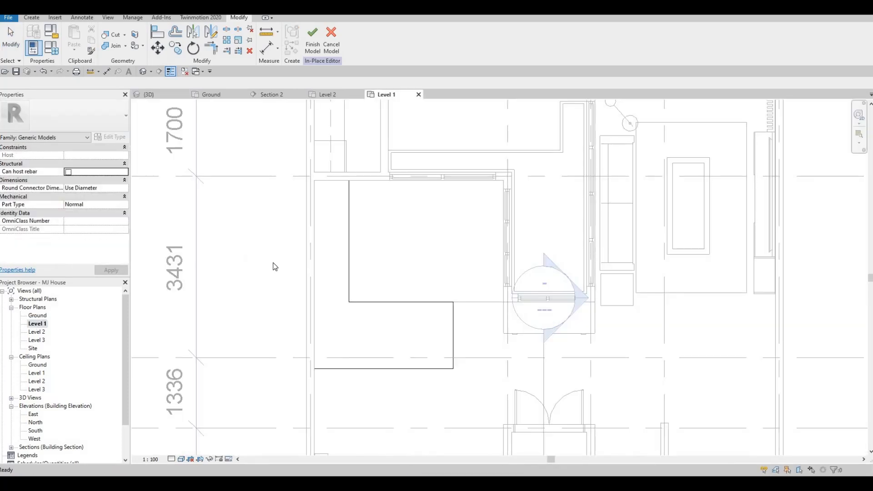
pyautogui.scroll(-3, 235, 234)
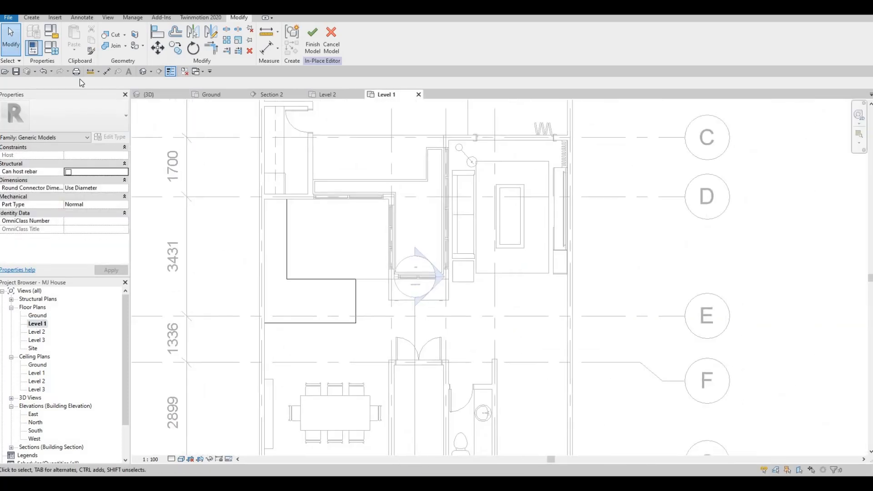
pyautogui.click(312, 41)
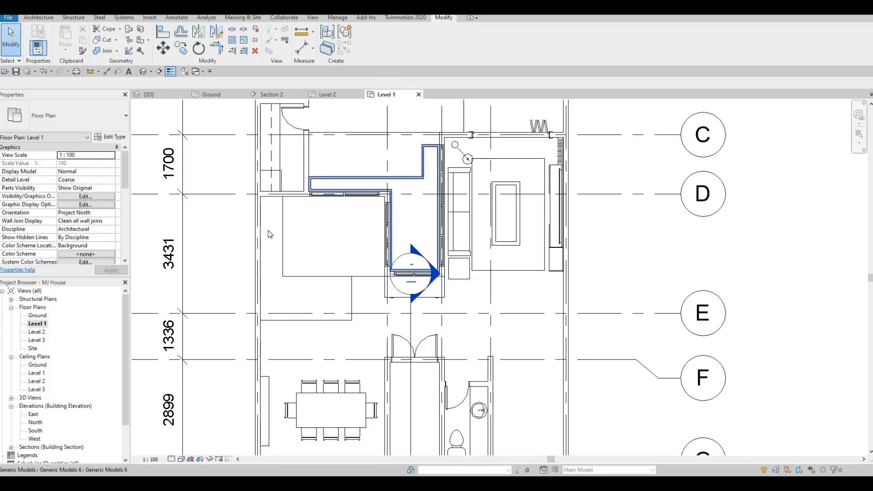
pyautogui.press('Escape')
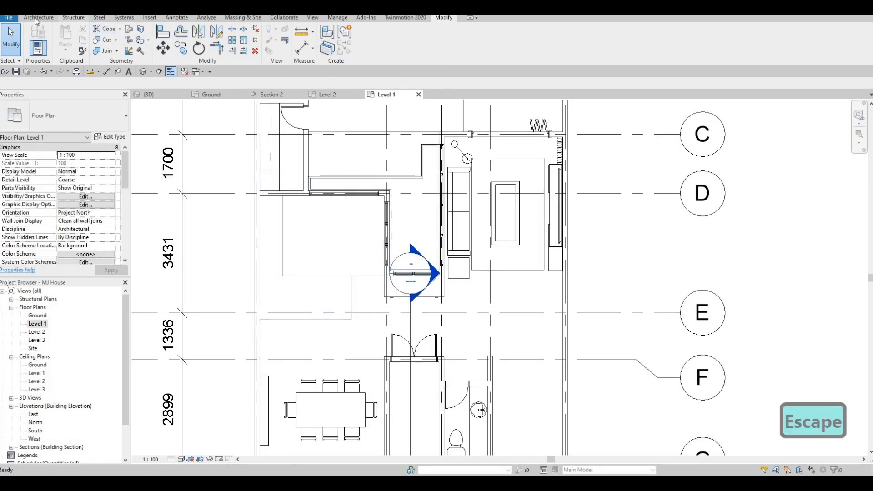
# Start loading a family and browse the Canada library to the Plumbing > Architectural > Fixtures > Sinks folder.
pyautogui.click(37, 19)
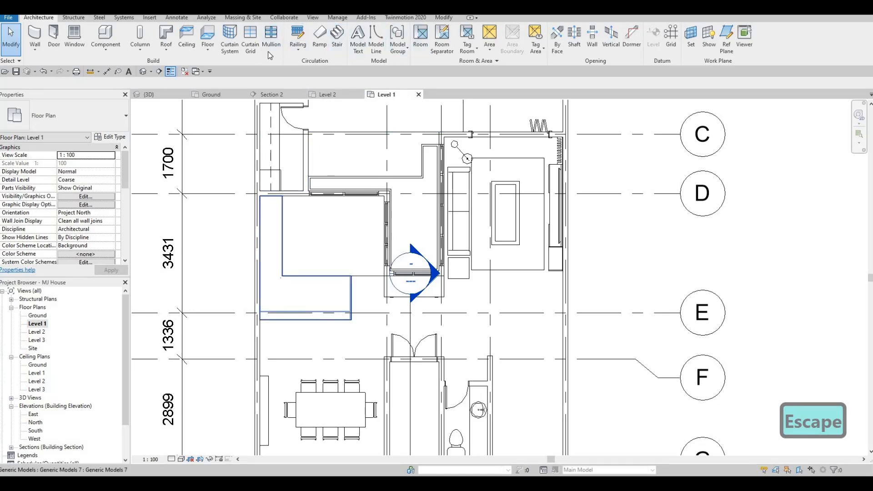
pyautogui.click(150, 17)
pyautogui.click(377, 53)
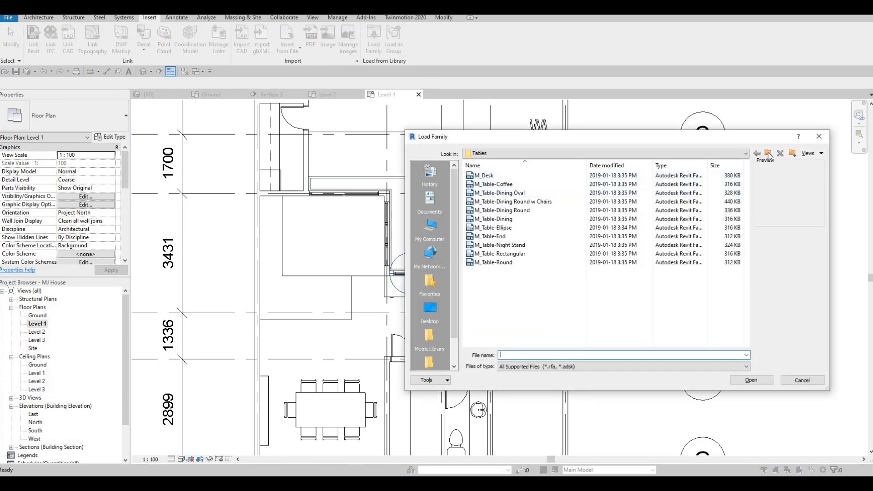
pyautogui.click(768, 153)
pyautogui.click(769, 154)
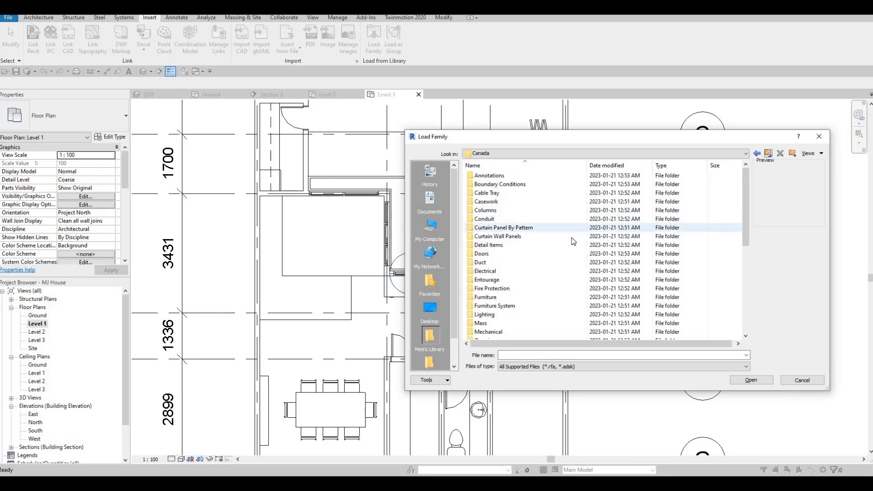
pyautogui.scroll(-3, 515, 267)
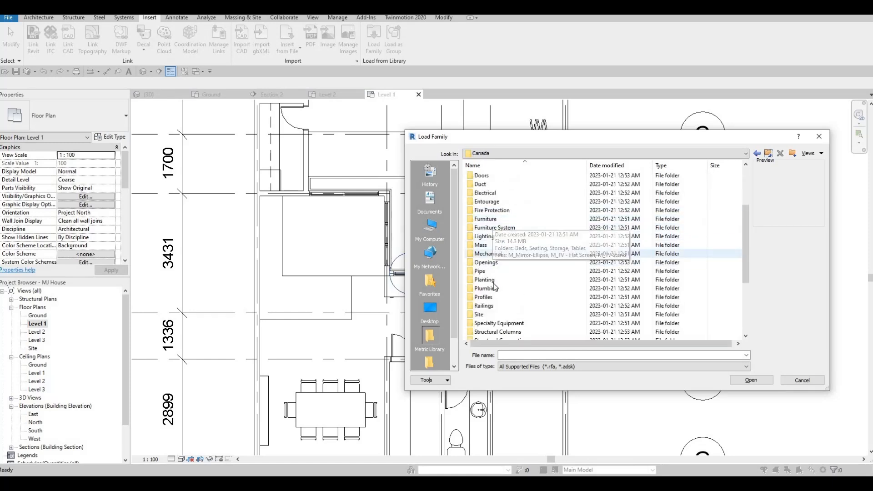
pyautogui.doubleClick(494, 289)
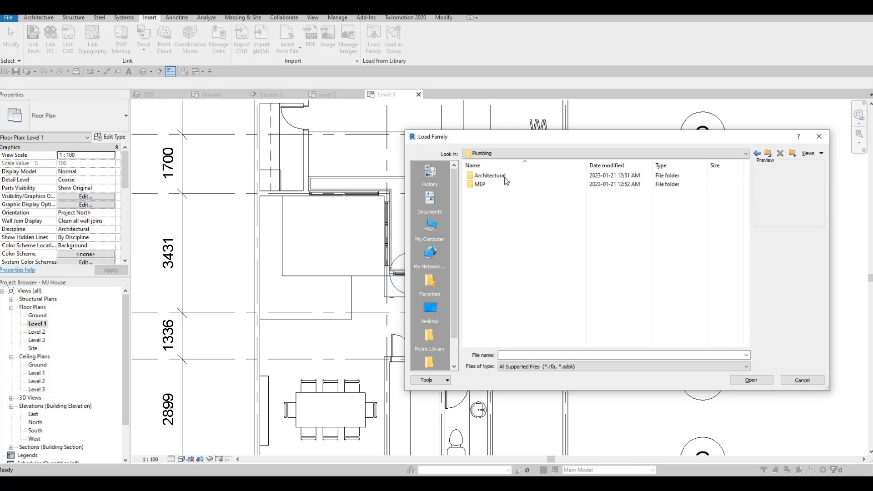
pyautogui.doubleClick(500, 177)
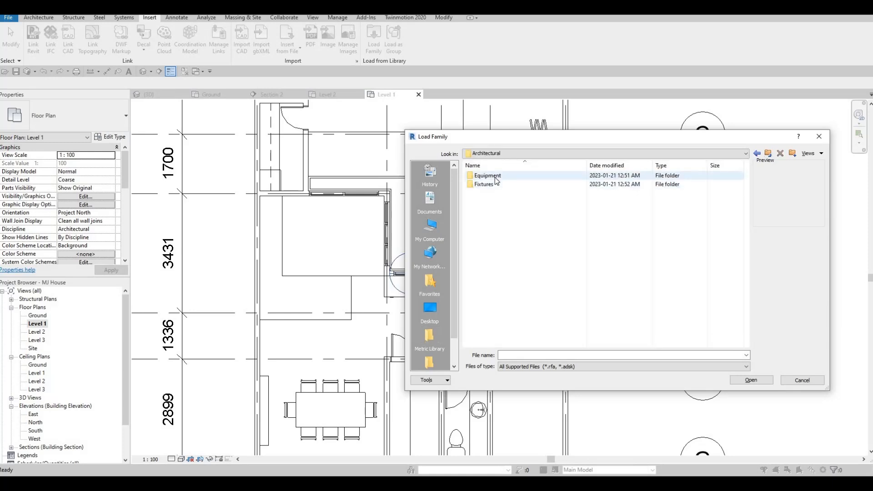
pyautogui.doubleClick(493, 186)
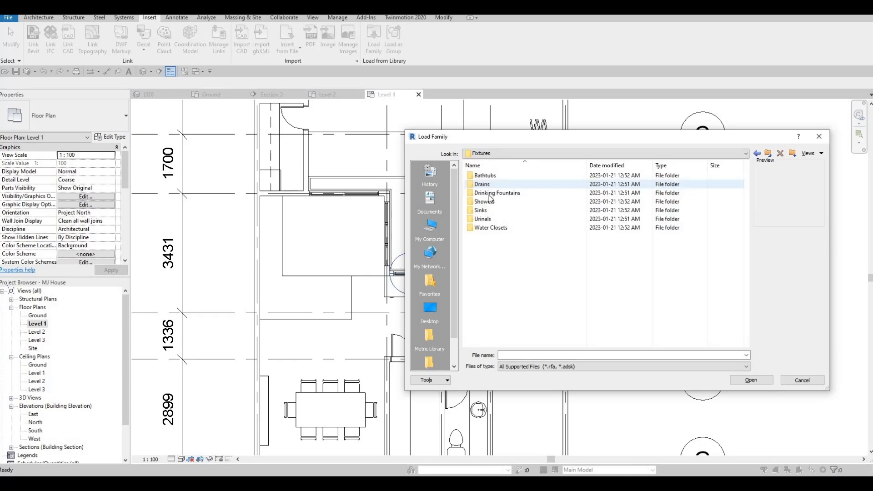
pyautogui.doubleClick(500, 210)
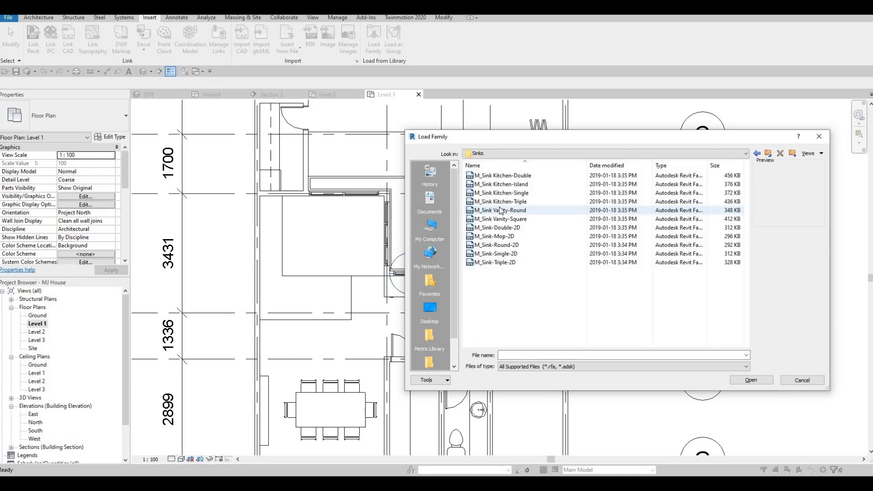
# Compare the kitchen sink previews and load the M_Sink Kitchen-Double family into the project.
pyautogui.click(501, 210)
pyautogui.press('Up')
pyautogui.press('Up')
pyautogui.press('Down')
pyautogui.press('Up')
pyautogui.press('Up')
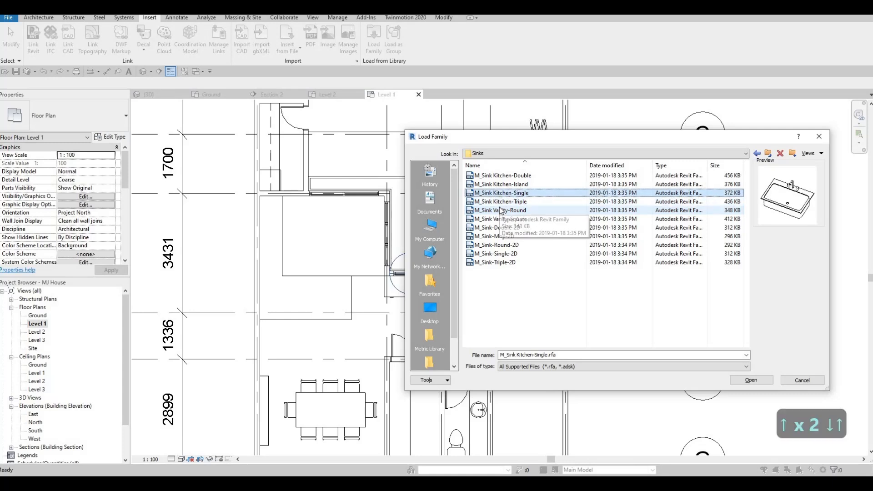
pyautogui.press('Down')
pyautogui.press('Up')
pyautogui.press('Up')
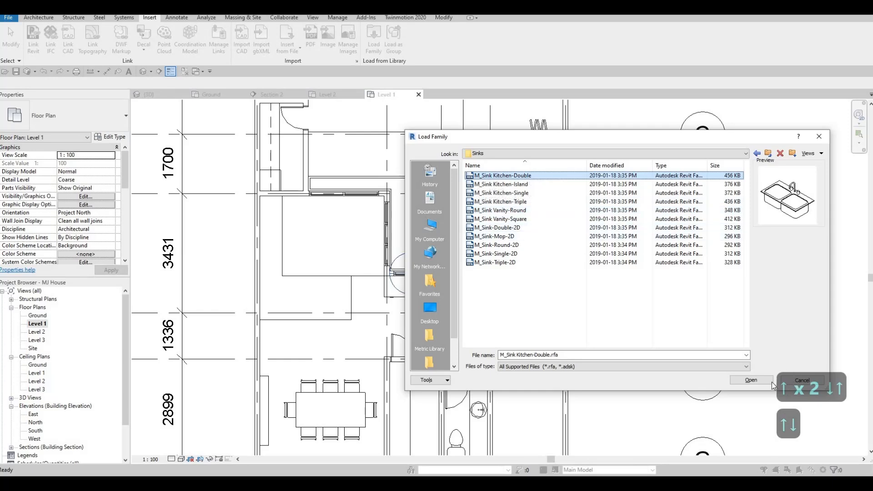
pyautogui.click(752, 381)
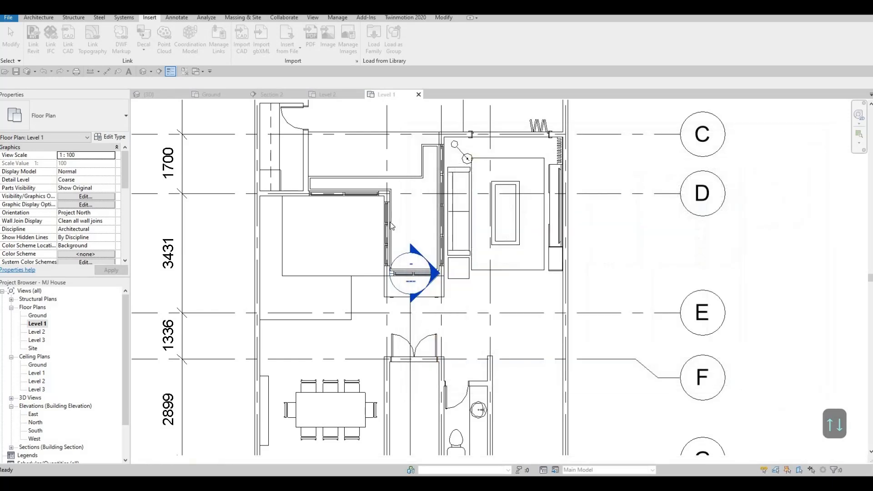
# Place the 1000 x 535mm double kitchen sink, rotated lengthwise, on the counter's narrow west leg about 760 mm from the north wall.
pyautogui.press('c')
pyautogui.press('m')
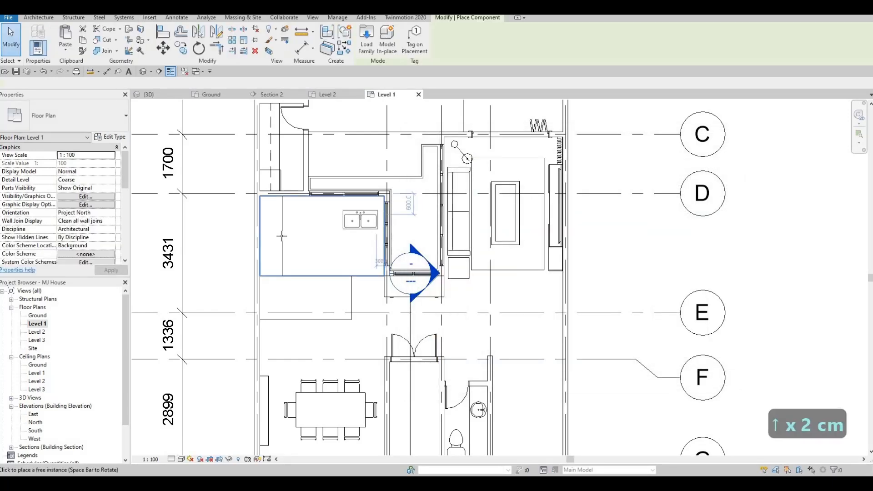
pyautogui.scroll(3, 291, 233)
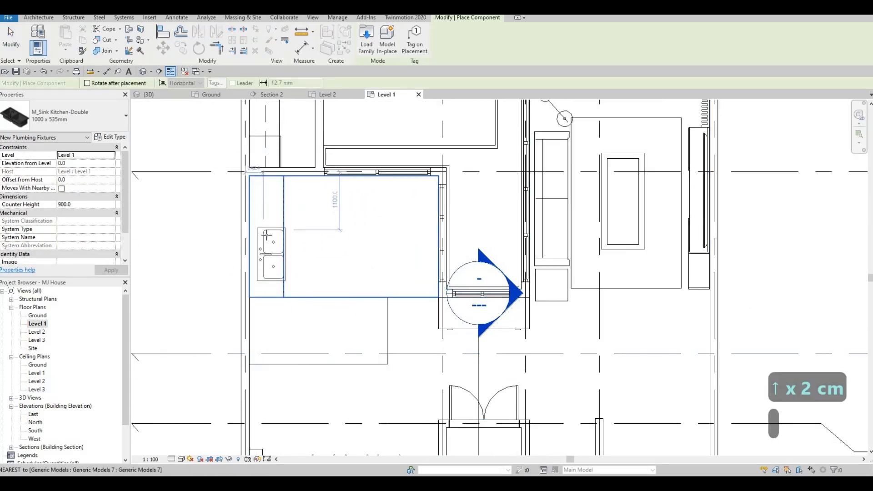
pyautogui.scroll(2, 267, 234)
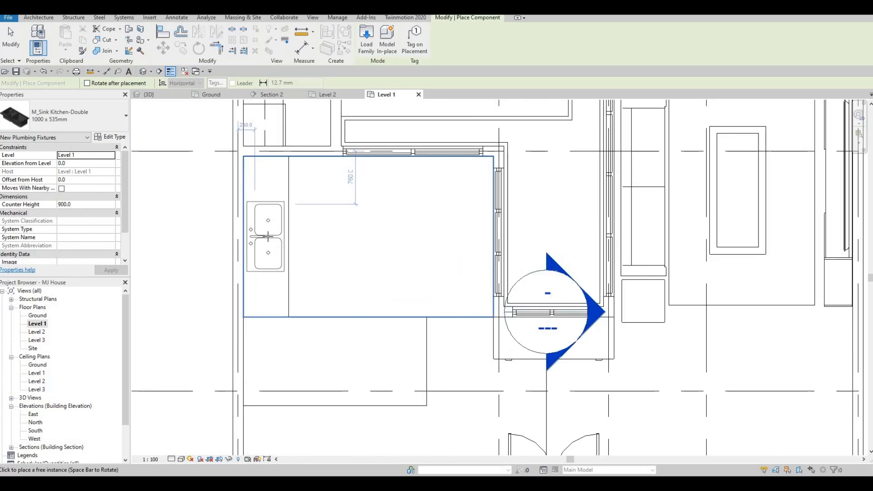
pyautogui.click(290, 256)
pyautogui.press('Escape')
pyautogui.press('Escape')
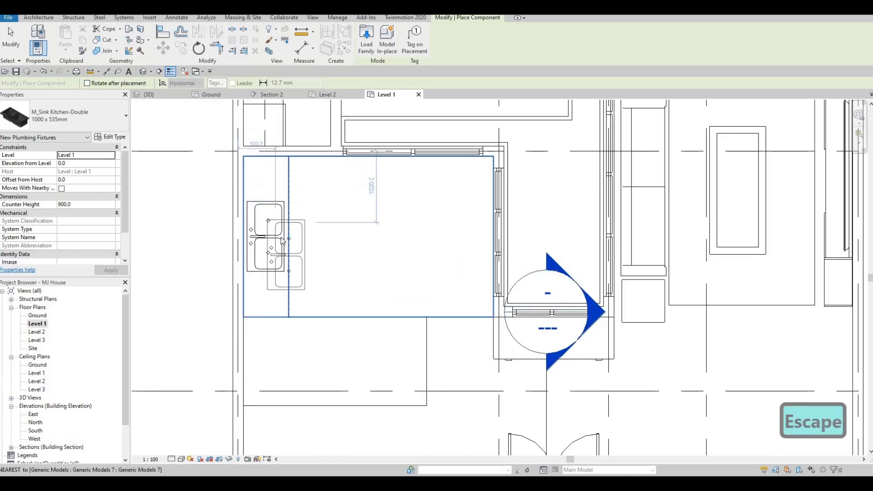
pyautogui.click(76, 165)
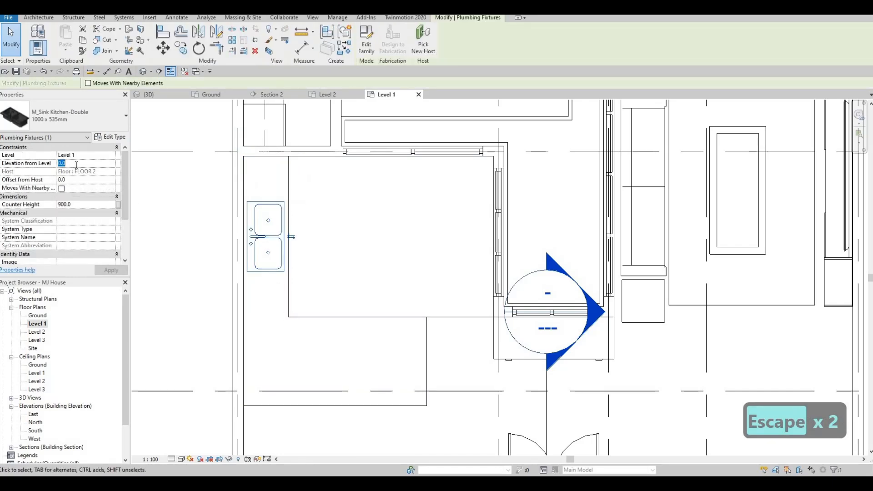
pyautogui.press('Escape')
pyautogui.press('Escape')
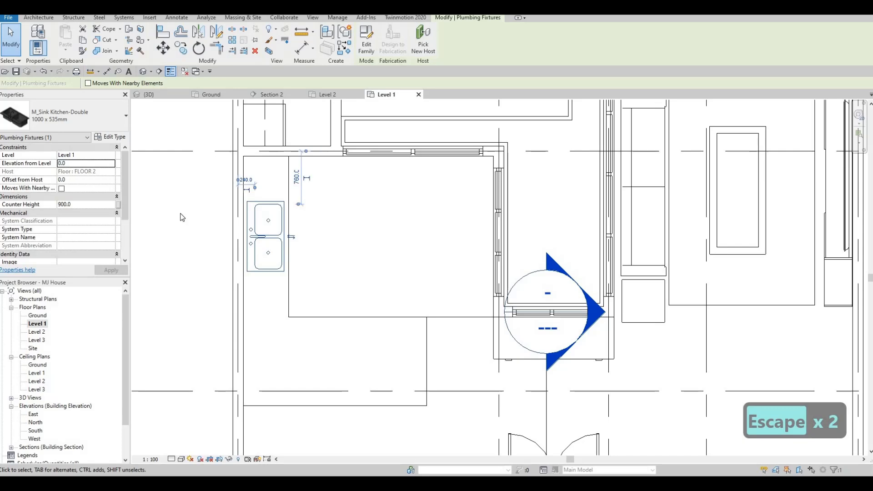
pyautogui.press('Escape')
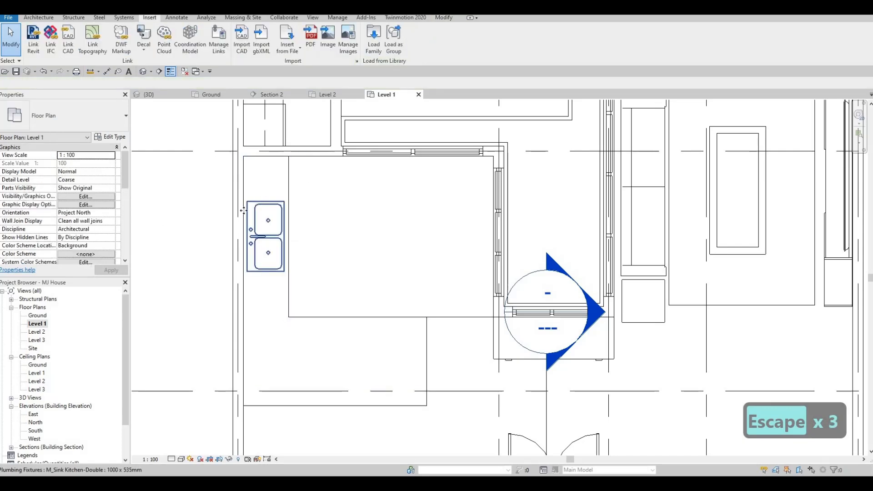
pyautogui.click(266, 237)
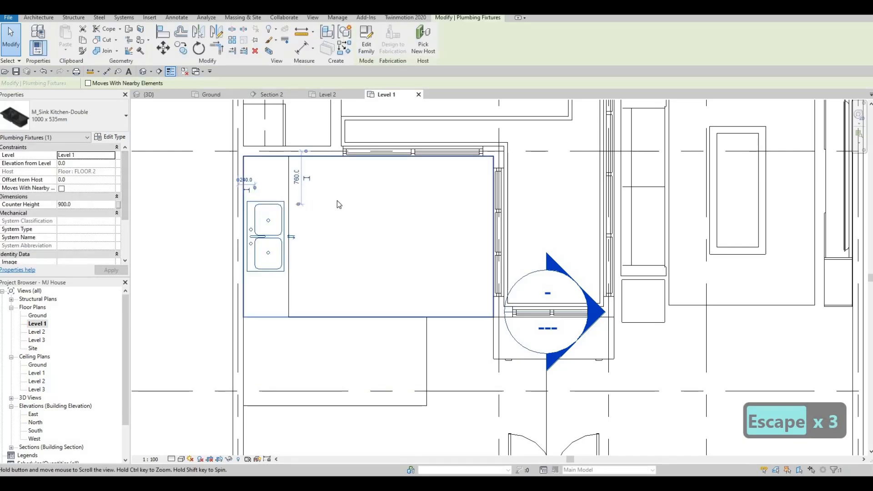
pyautogui.scroll(-2, 330, 204)
pyautogui.press('Escape')
# Move the building section west into the kitchen and flip it to look toward the sink leg of the counter.
pyautogui.scroll(-5, 332, 220)
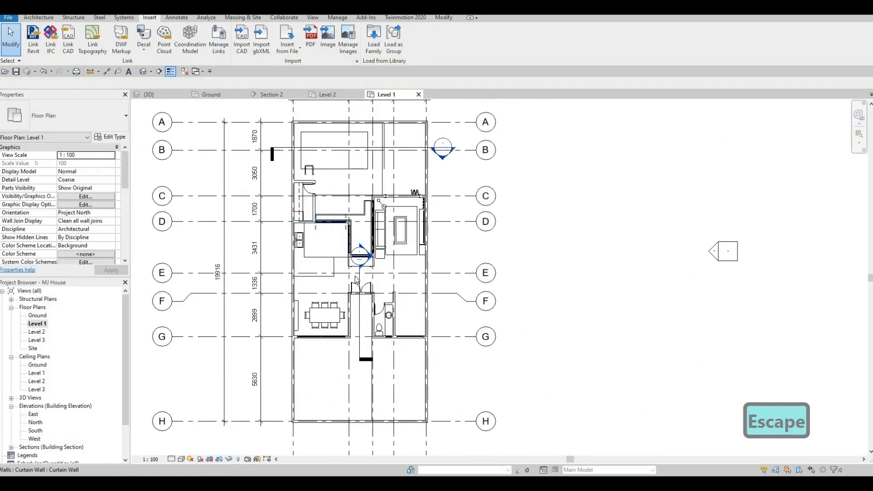
pyautogui.moveTo(360, 267); pyautogui.dragTo(327, 197)
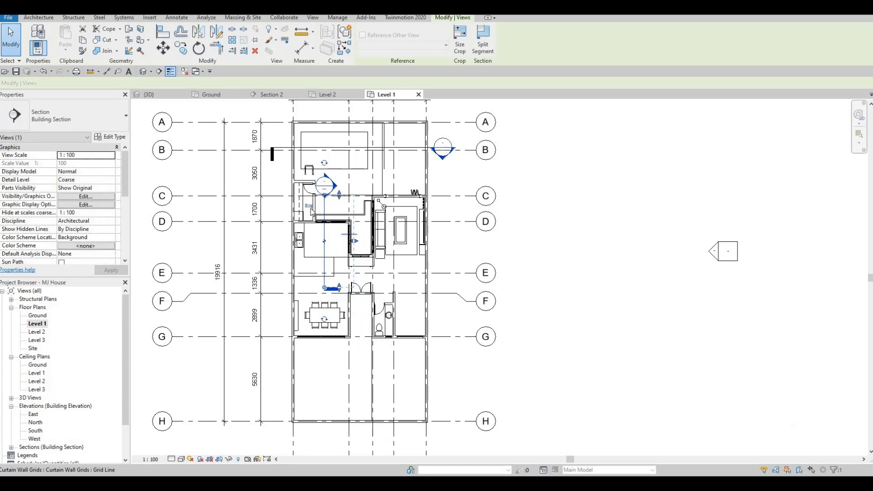
pyautogui.press('Escape')
pyautogui.press('Escape')
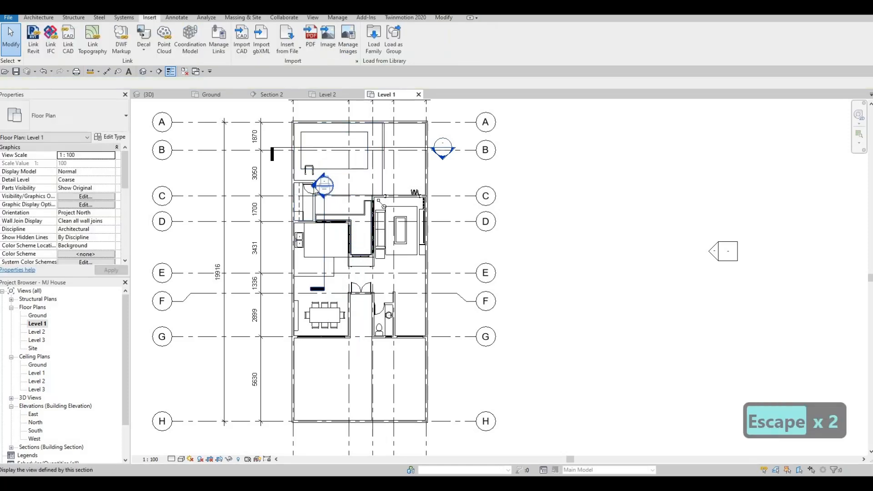
# Open the Section 1 view and examine how the double sink sits in the worktop and base.
pyautogui.doubleClick(354, 186)
pyautogui.scroll(4, 318, 251)
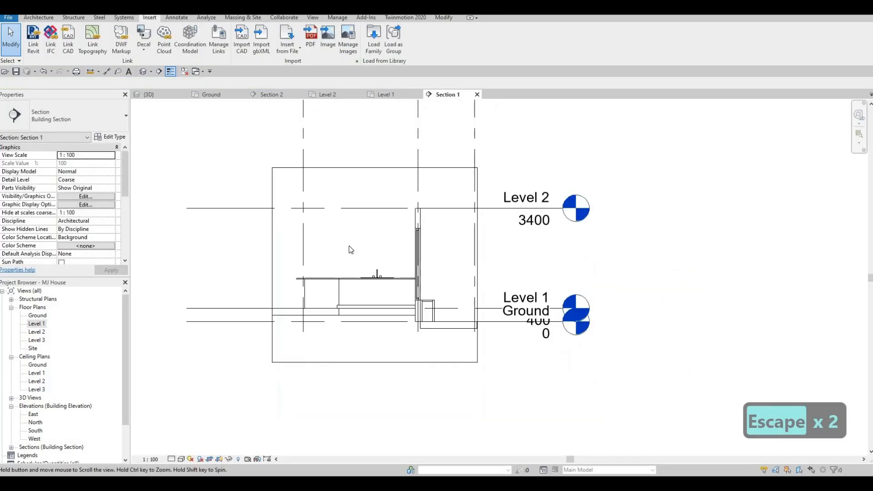
pyautogui.scroll(5, 305, 251)
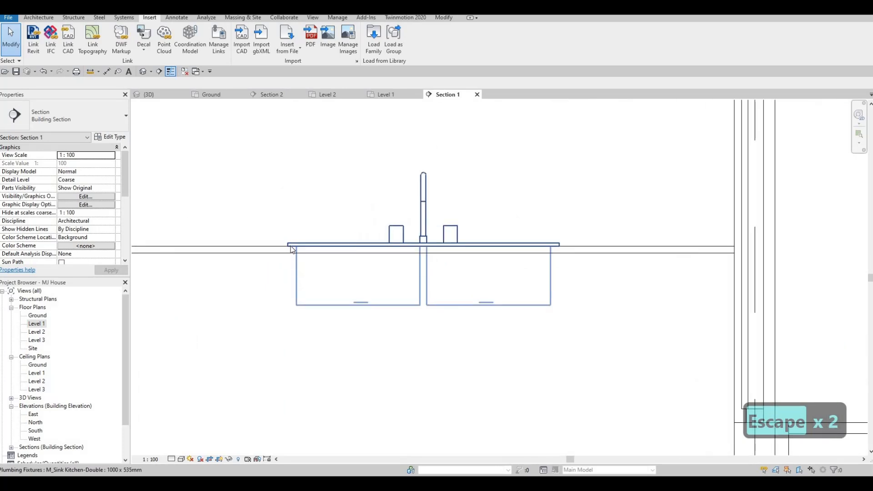
pyautogui.scroll(3, 293, 250)
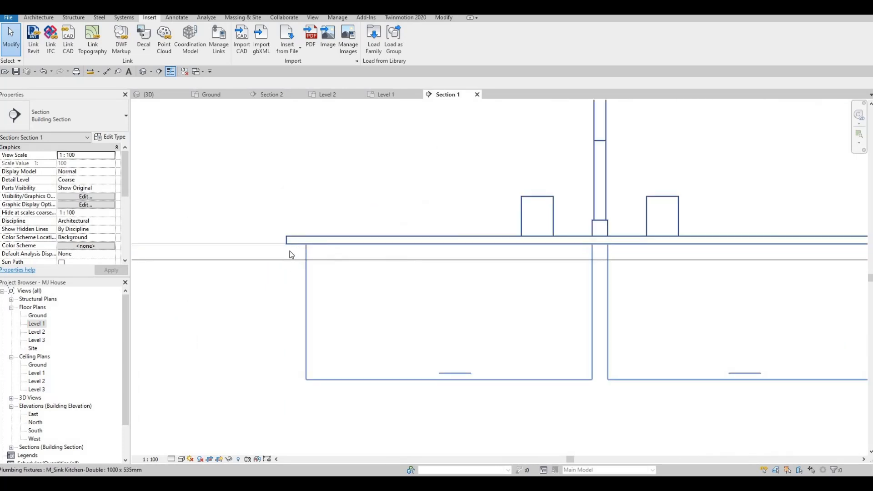
pyautogui.scroll(-4, 291, 254)
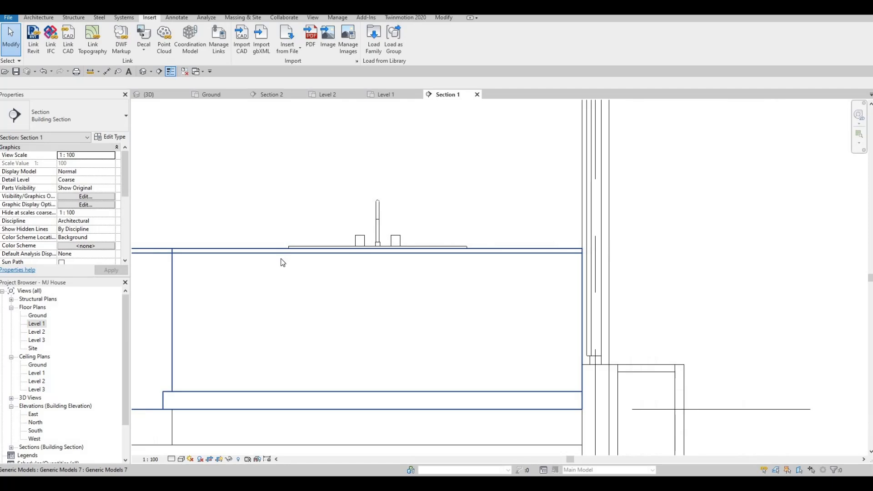
pyautogui.moveTo(291, 252); pyautogui.dragTo(298, 276, button='middle')
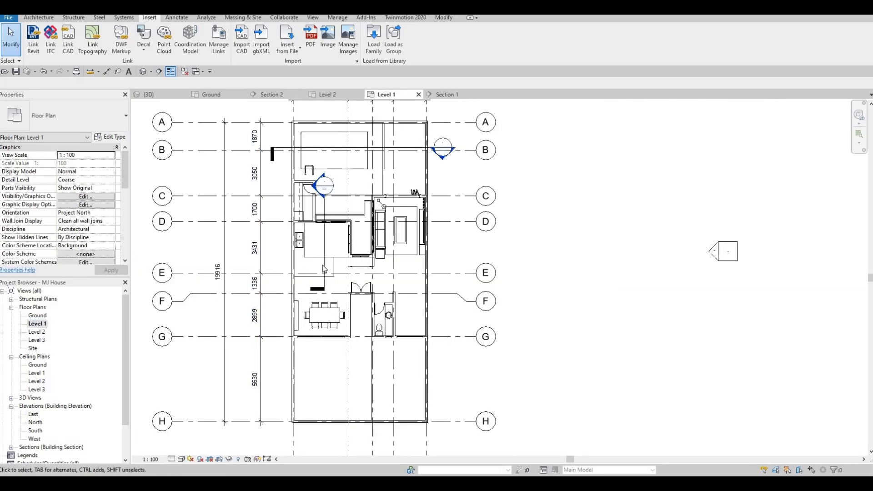
# In the Level 1 plan, nudge the double sink south along the counter to 1040 mm from the north wall.
pyautogui.scroll(5, 322, 266)
pyautogui.scroll(2, 324, 271)
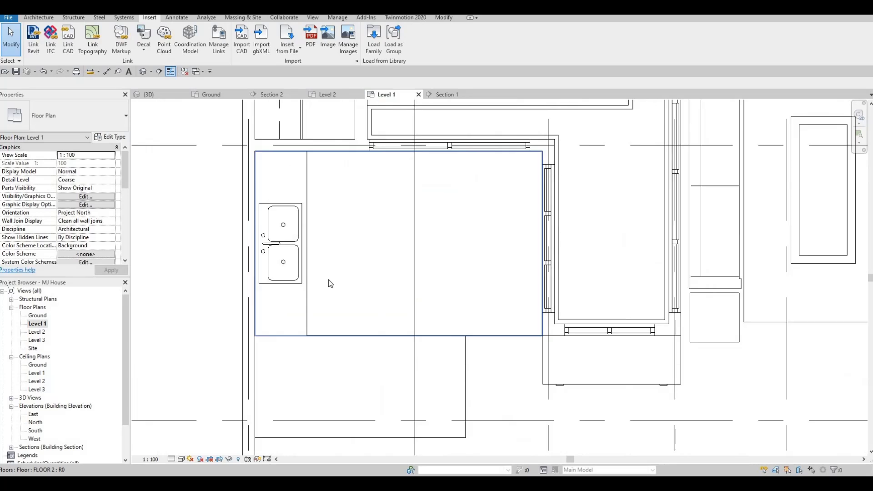
pyautogui.press('Escape')
pyautogui.click(288, 244)
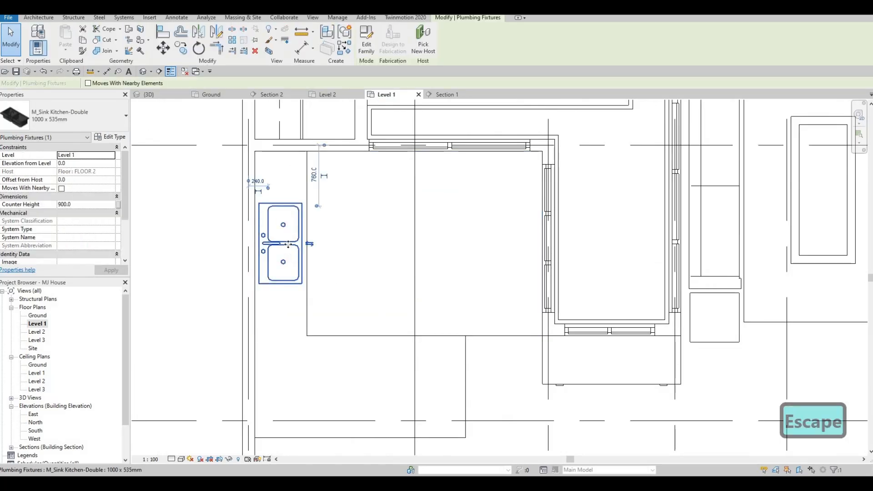
pyautogui.press('Down')
pyautogui.press('Down')
pyautogui.press('Down')
pyautogui.press('Down')
pyautogui.press('Down')
pyautogui.press('Down')
pyautogui.press('Down')
pyautogui.press('Down')
pyautogui.press('Down')
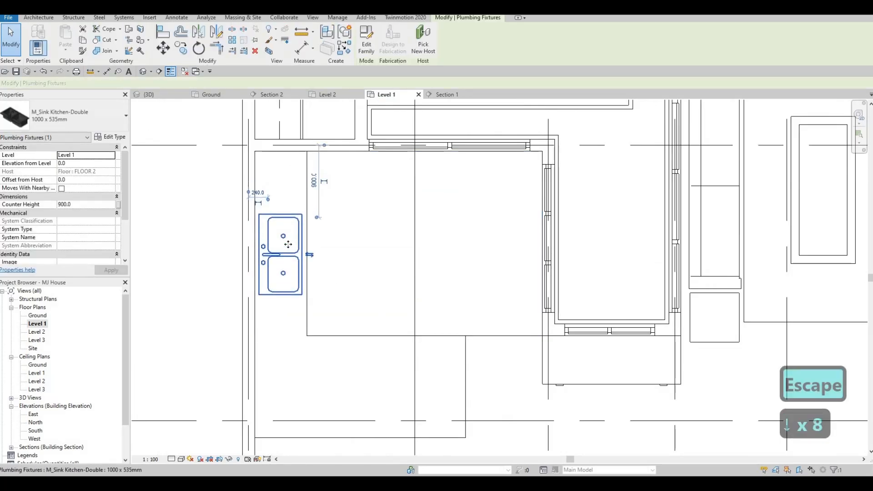
pyautogui.press('Down')
pyautogui.press('Down')
pyautogui.press('Right')
pyautogui.press('Down')
pyautogui.press('Left')
pyautogui.press('Down')
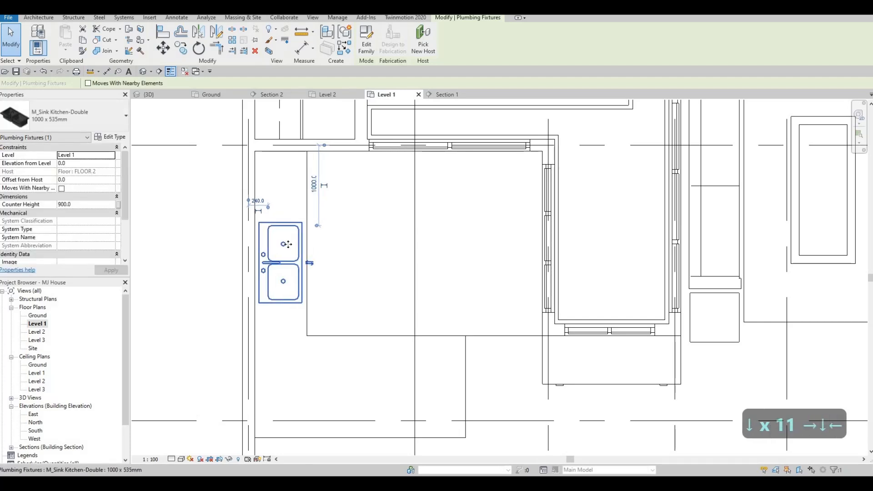
pyautogui.press('Down')
pyautogui.press('Right')
pyautogui.press('Left')
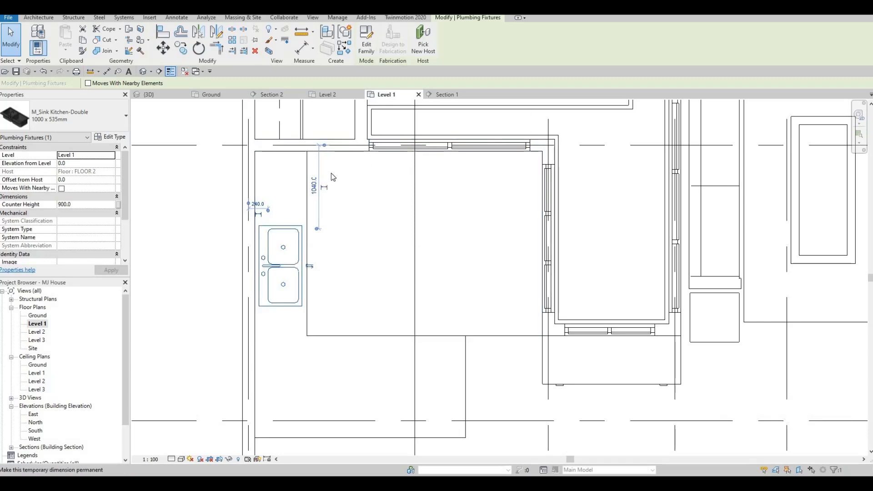
pyautogui.moveTo(330, 176); pyautogui.dragTo(324, 166, button='middle')
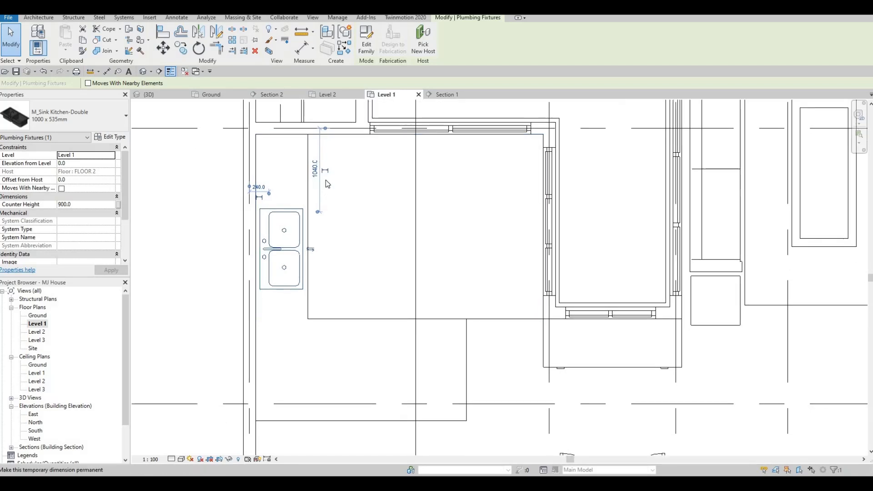
pyautogui.press('Escape')
# Reopen the L-shaped counter for in-place editing and start a void extrusion.
pyautogui.scroll(-3, 322, 222)
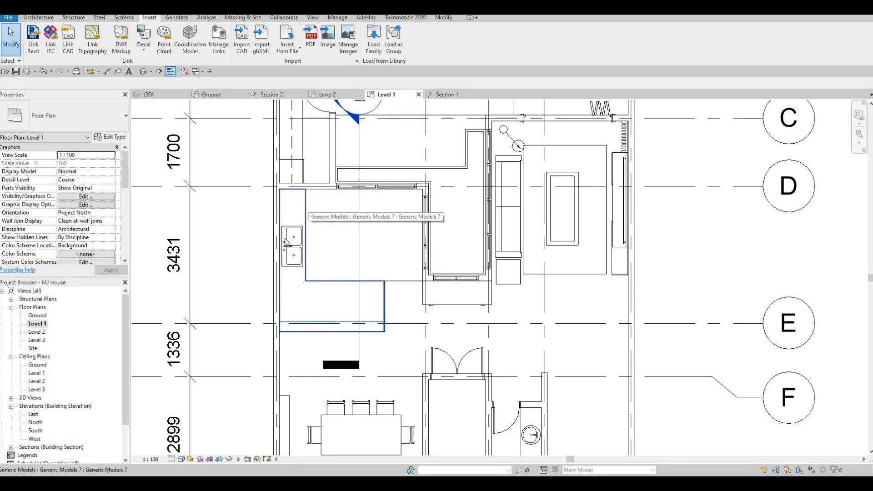
pyautogui.scroll(2, 287, 243)
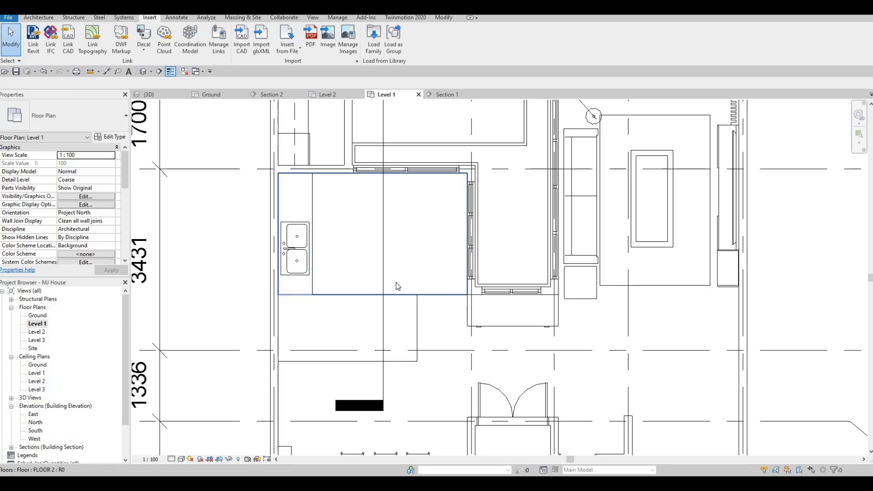
pyautogui.scroll(-3, 311, 254)
pyautogui.press('Escape')
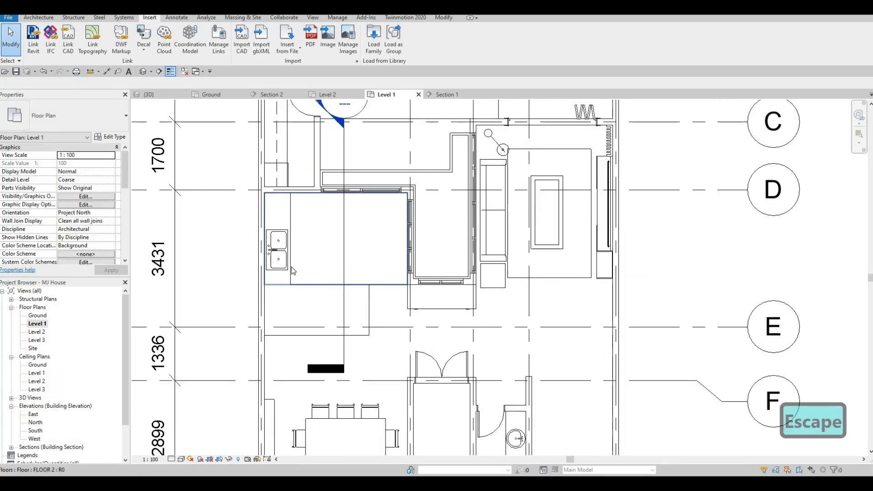
pyautogui.scroll(3, 279, 277)
pyautogui.press('Escape')
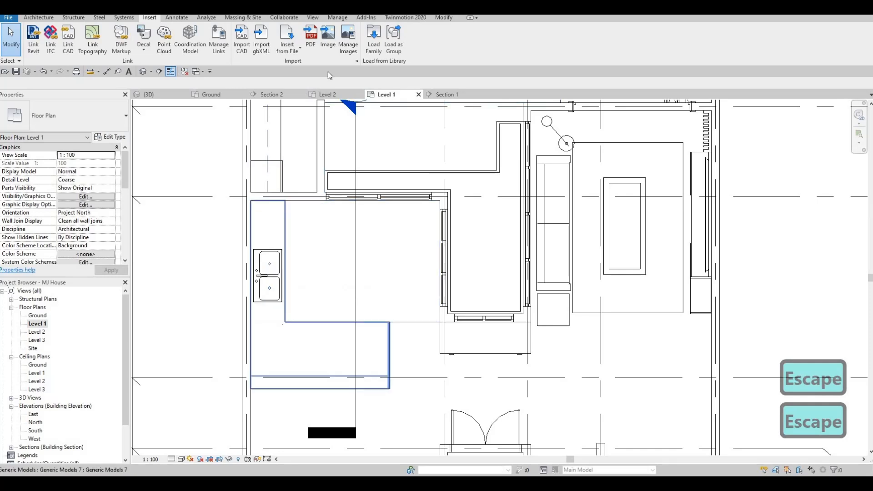
pyautogui.click(277, 210)
pyautogui.click(367, 41)
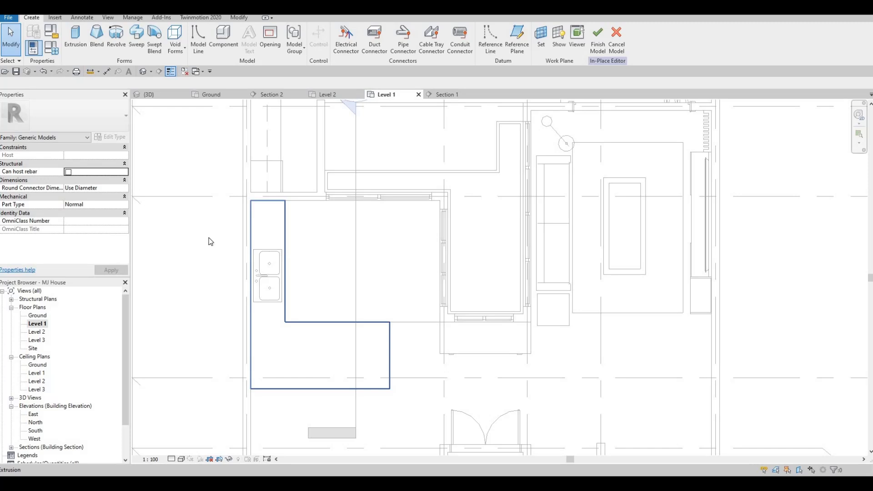
pyautogui.click(176, 53)
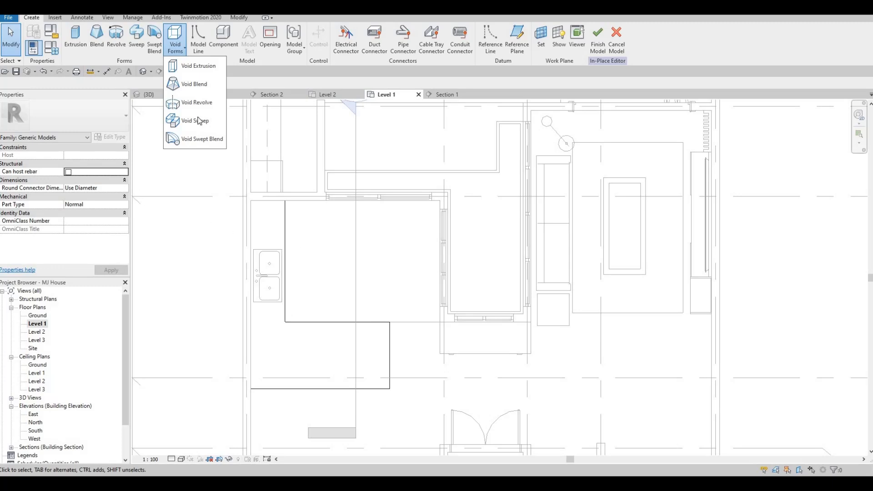
pyautogui.click(198, 66)
pyautogui.scroll(5, 273, 266)
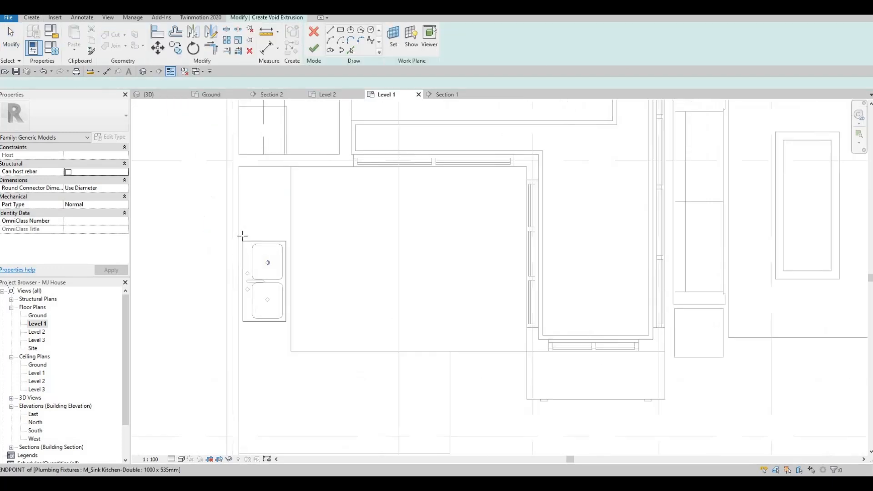
pyautogui.click(229, 221)
pyautogui.scroll(2, 229, 220)
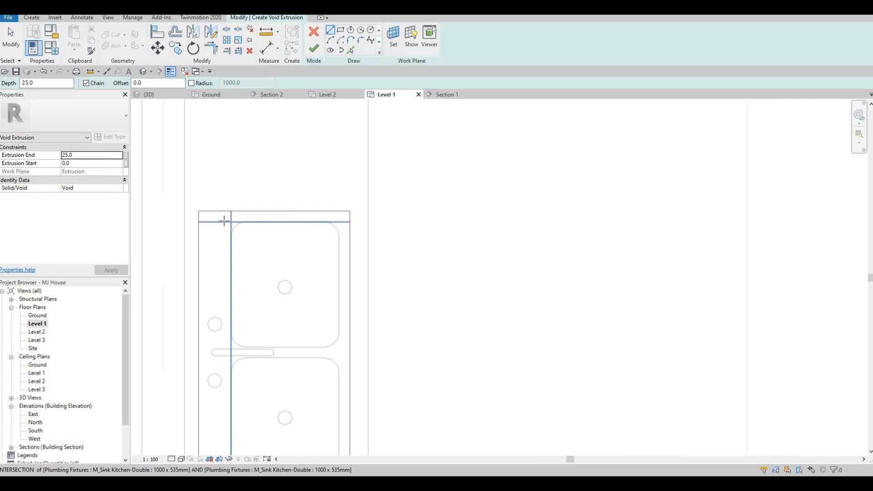
pyautogui.press('Escape')
pyautogui.scroll(1, 230, 218)
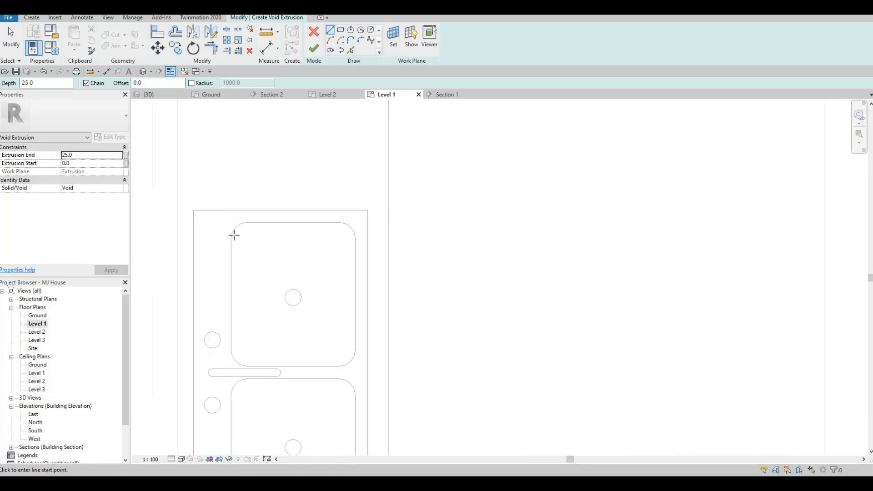
pyautogui.click(248, 229)
pyautogui.scroll(-2, 241, 237)
pyautogui.press('Escape')
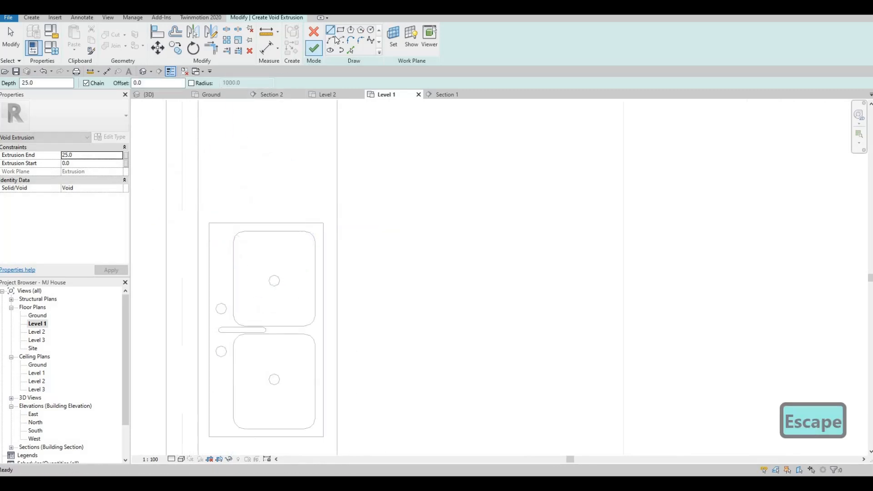
# Sketch a rectangle about 960 mm long around both sink bowls, inside the sink's outer rim, as the void profile.
pyautogui.press('r')
pyautogui.press('c')
pyautogui.scroll(2, 232, 236)
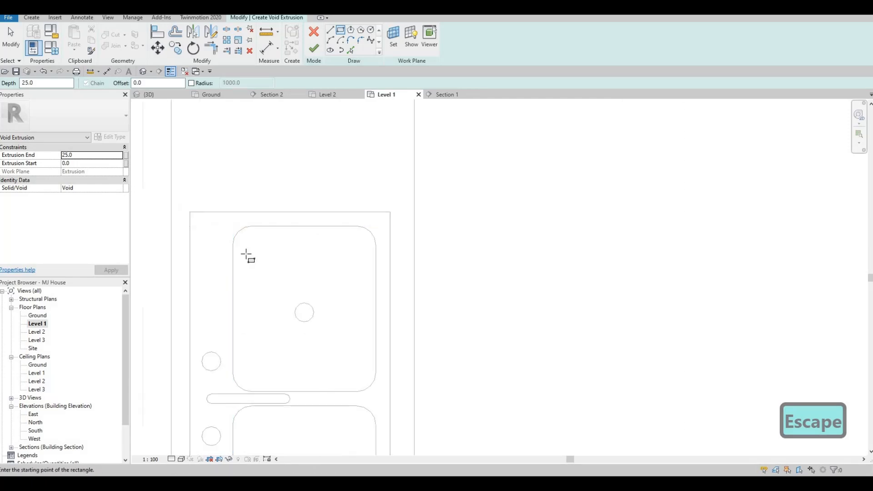
pyautogui.click(279, 346)
pyautogui.scroll(-2, 268, 303)
pyautogui.scroll(3, 291, 355)
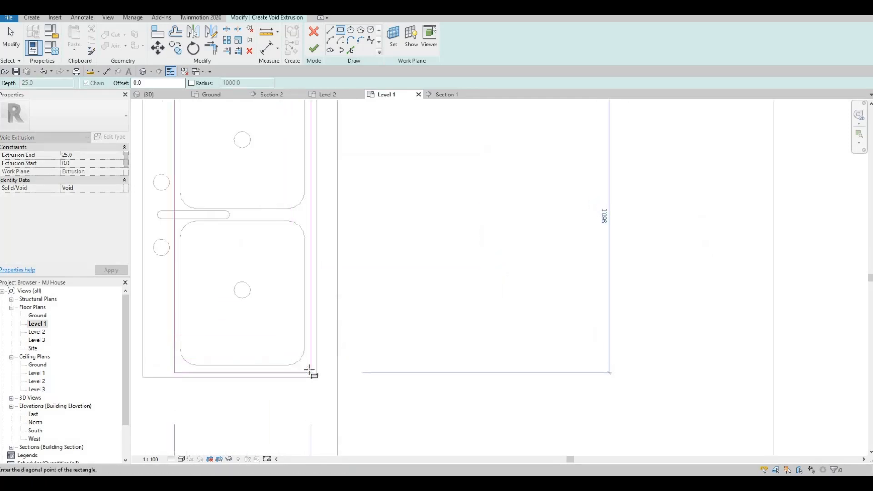
pyautogui.click(309, 373)
pyautogui.press('Escape')
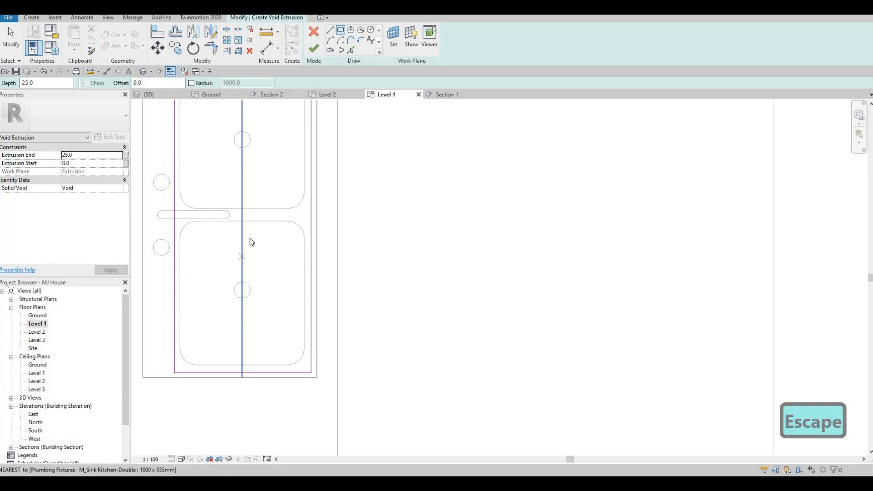
# Finish the sink cutout's void extrusion with a 25 mm depth and open the Section 1 view.
pyautogui.press('Escape')
pyautogui.scroll(-2, 264, 244)
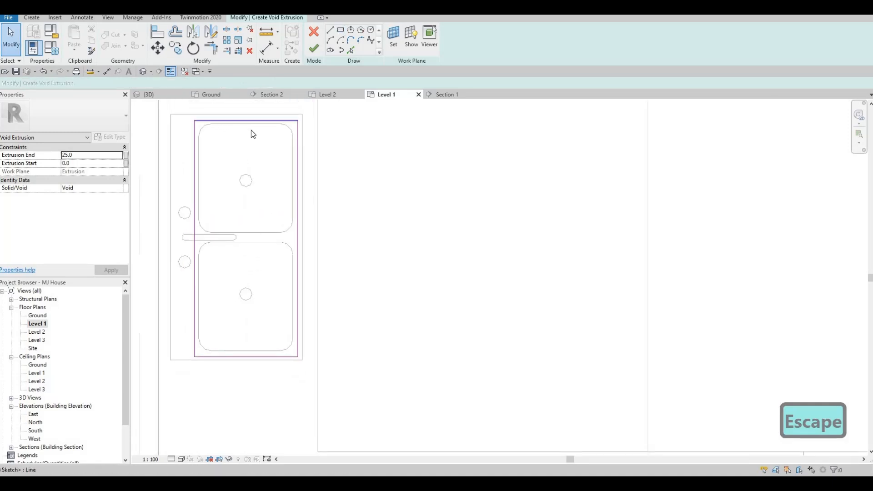
pyautogui.moveTo(253, 141); pyautogui.dragTo(250, 166, button='middle')
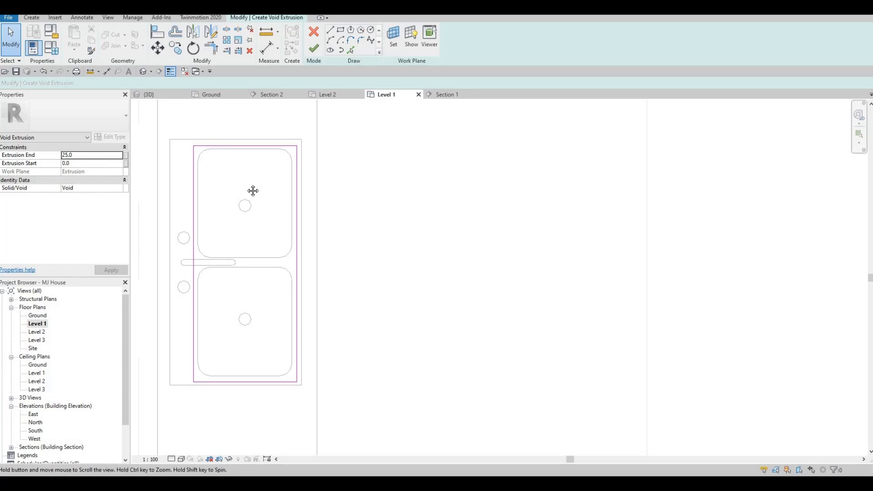
pyautogui.scroll(-2, 247, 205)
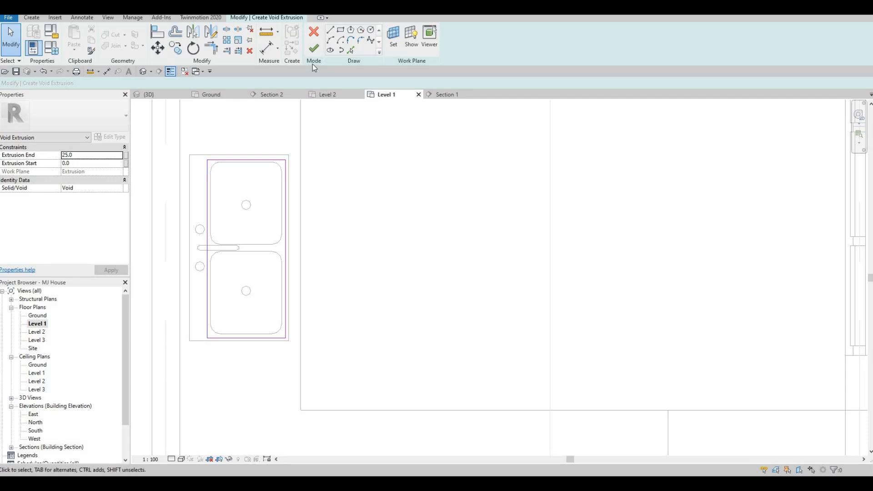
pyautogui.click(314, 51)
pyautogui.click(440, 95)
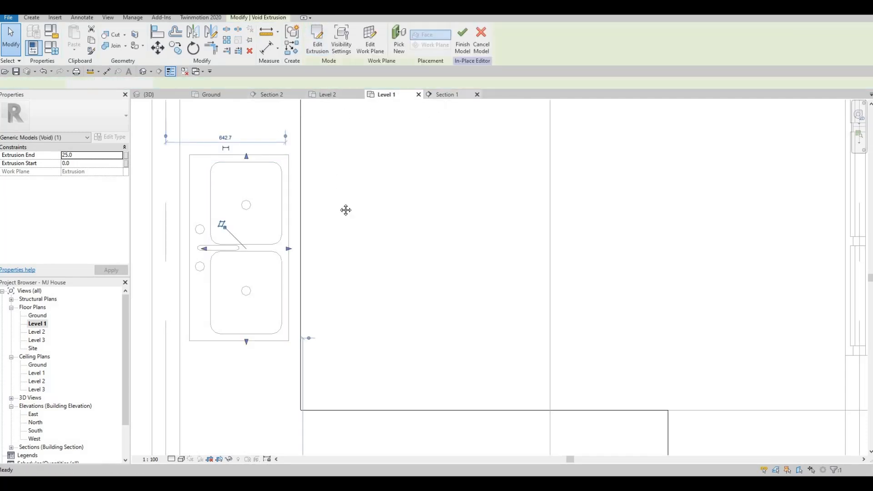
# Stretch the sink void in Section 1 to about 488 mm deep through the countertop, and start the Cut tool in the 3D view.
pyautogui.click(308, 256)
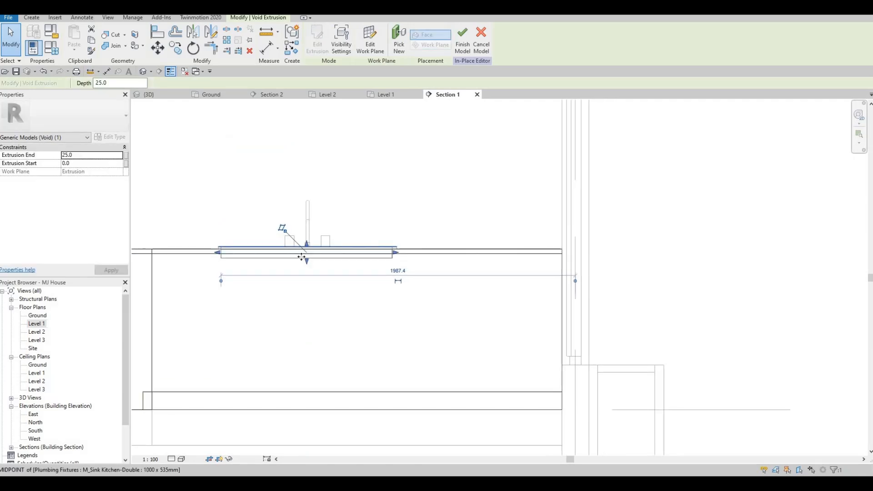
pyautogui.moveTo(306, 262); pyautogui.dragTo(315, 326)
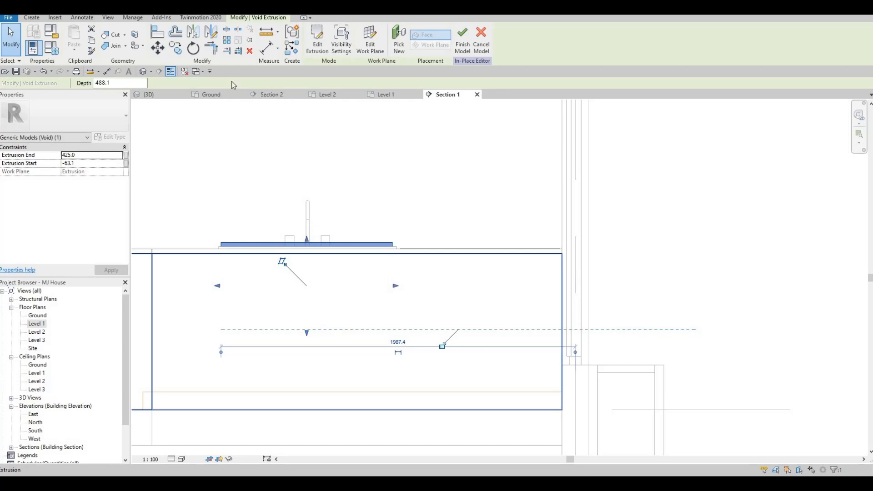
pyautogui.click(150, 94)
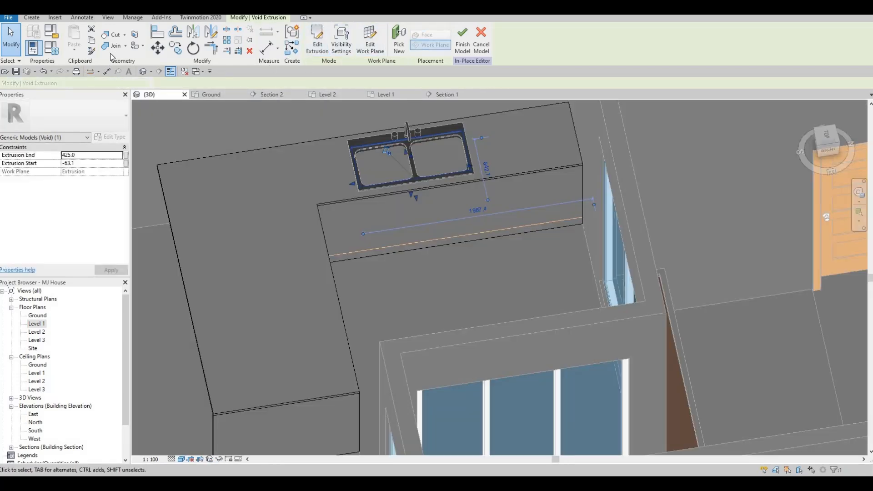
pyautogui.click(112, 35)
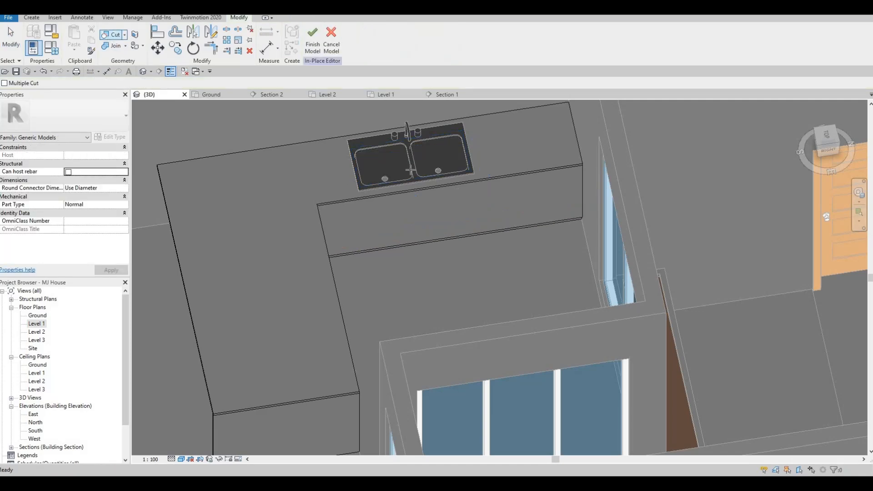
pyautogui.moveTo(399, 196); pyautogui.dragTo(387, 215, button='middle')
pyautogui.keyDown('shift'); pyautogui.moveTo(337, 201); pyautogui.dragTo(320, 252, button='middle'); pyautogui.keyUp('shift')
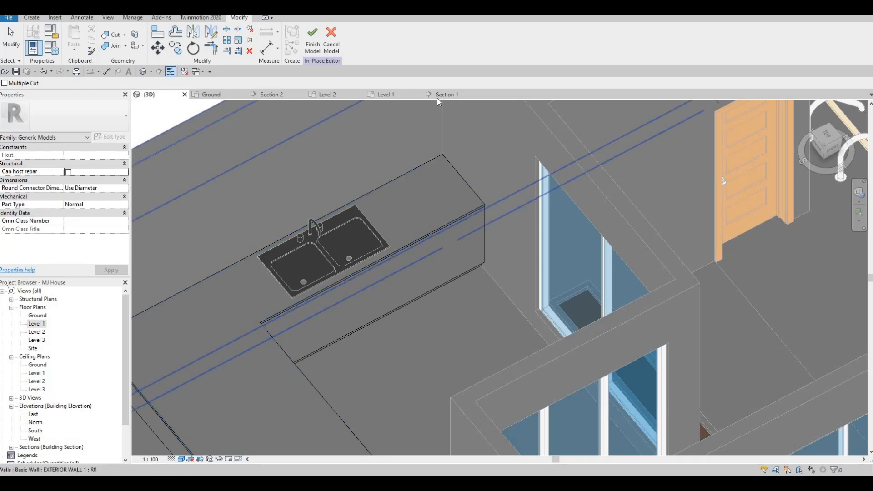
# In Section 1, select the void extrusion under the sink to check its extent through the counter.
pyautogui.hotkey('ctrl', 'Tab')
pyautogui.scroll(-2, 337, 249)
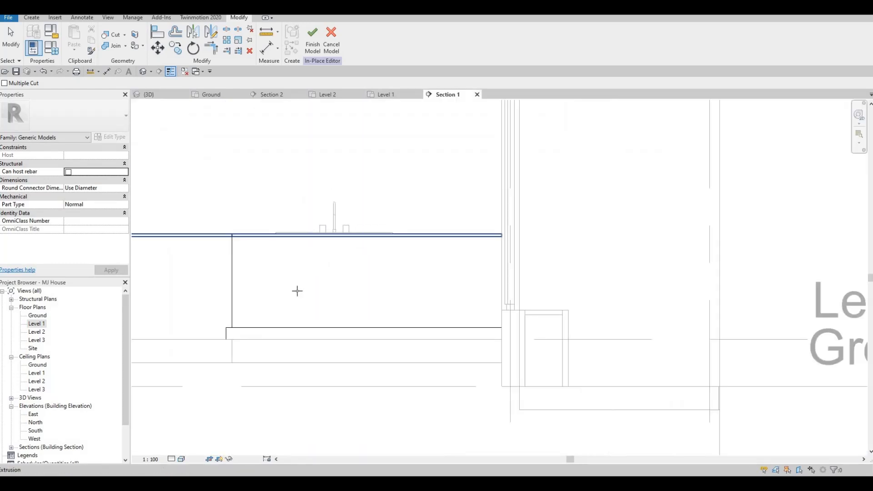
pyautogui.press('Tab')
pyautogui.press('Tab')
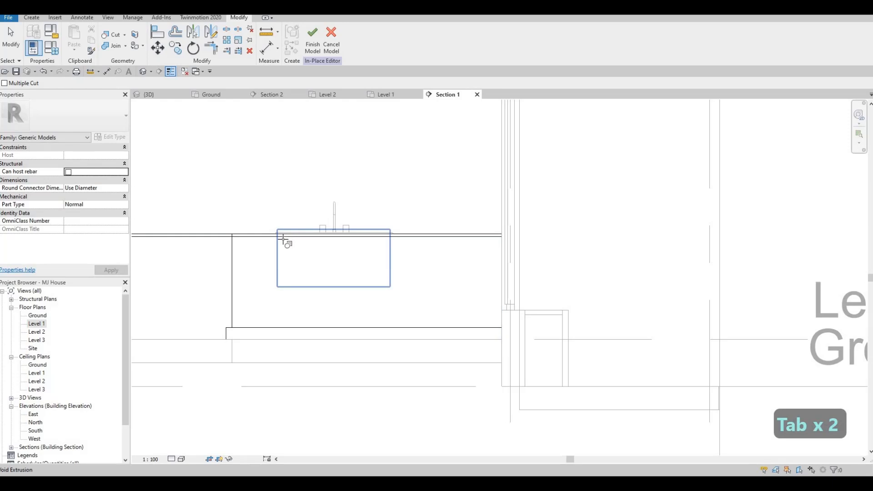
pyautogui.scroll(2, 283, 250)
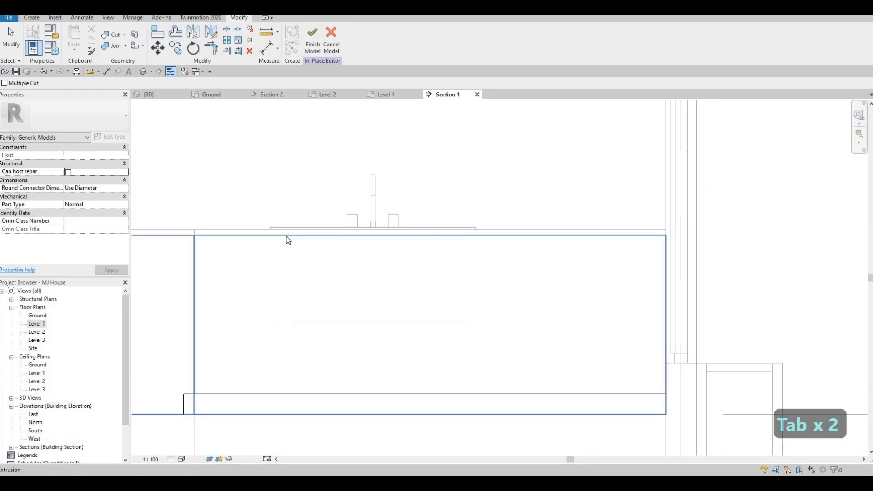
pyautogui.press('Escape')
pyautogui.press('Tab')
pyautogui.press('Tab')
pyautogui.click(287, 241)
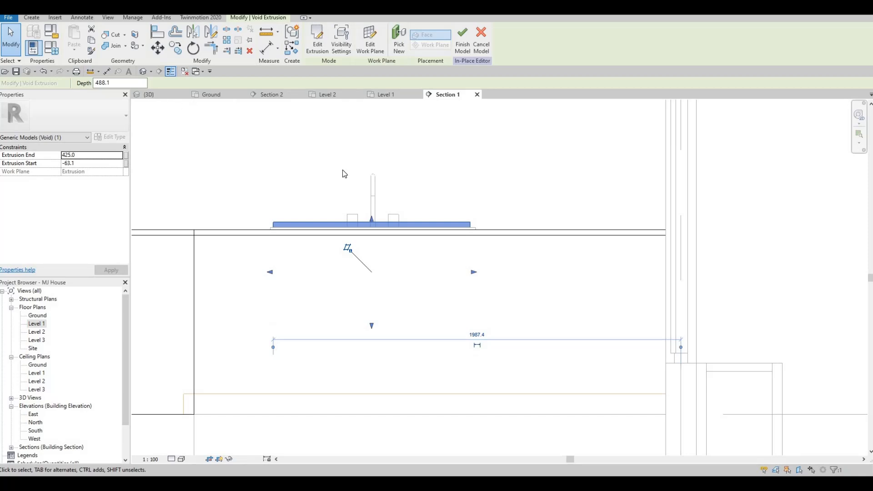
# Inspect the sink area in 3D, return to the Level 1 plan and finish the in-place counter model.
pyautogui.click(149, 94)
pyautogui.press('Escape')
pyautogui.press('Escape')
pyautogui.keyDown('shift'); pyautogui.moveTo(356, 321); pyautogui.dragTo(354, 298, button='middle'); pyautogui.keyUp('shift')
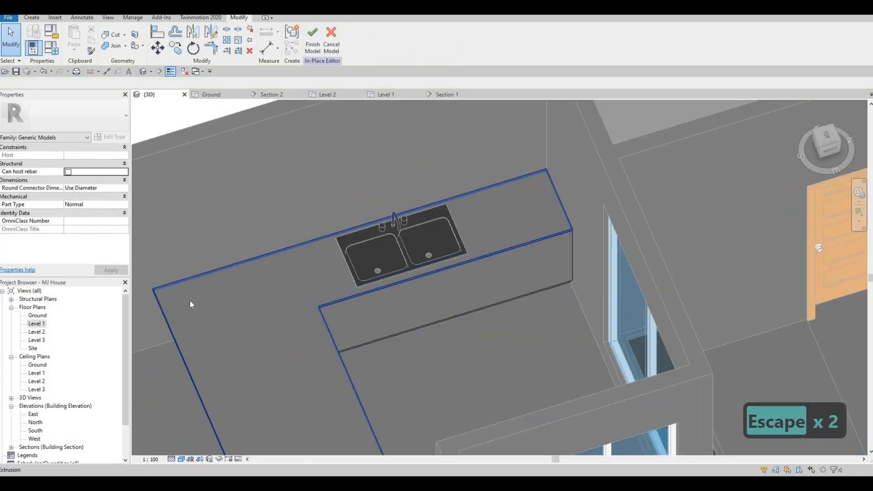
pyautogui.doubleClick(116, 326)
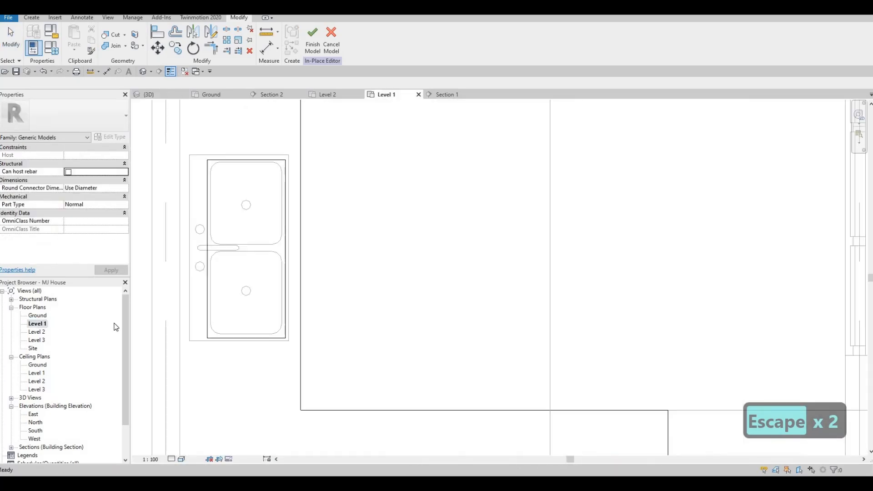
pyautogui.click(317, 46)
pyautogui.scroll(-4, 314, 218)
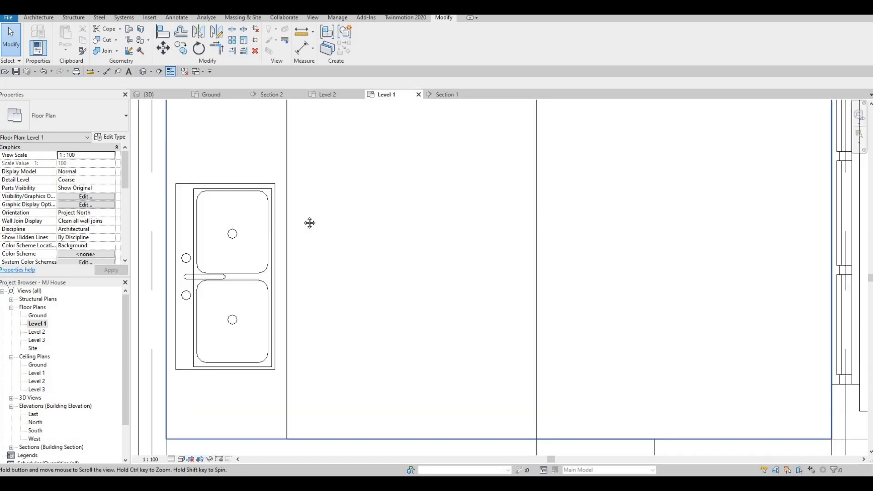
pyautogui.press('Escape')
pyautogui.scroll(1, 281, 169)
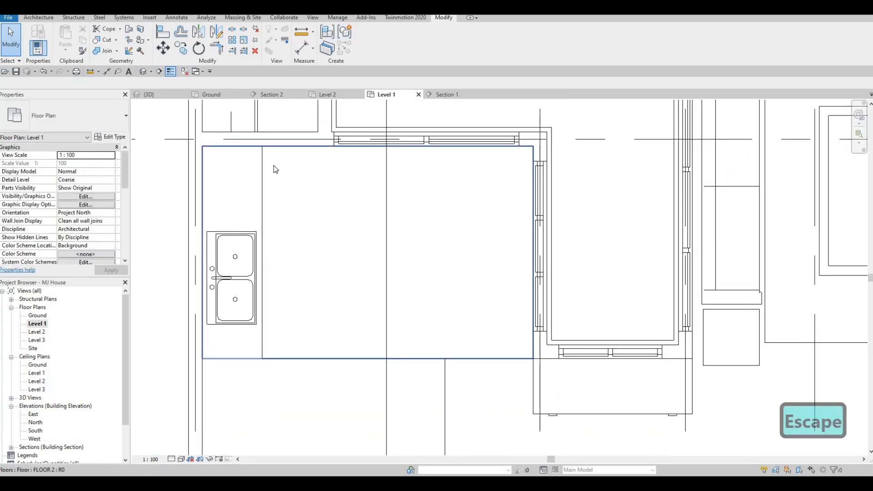
pyautogui.scroll(-1, 278, 168)
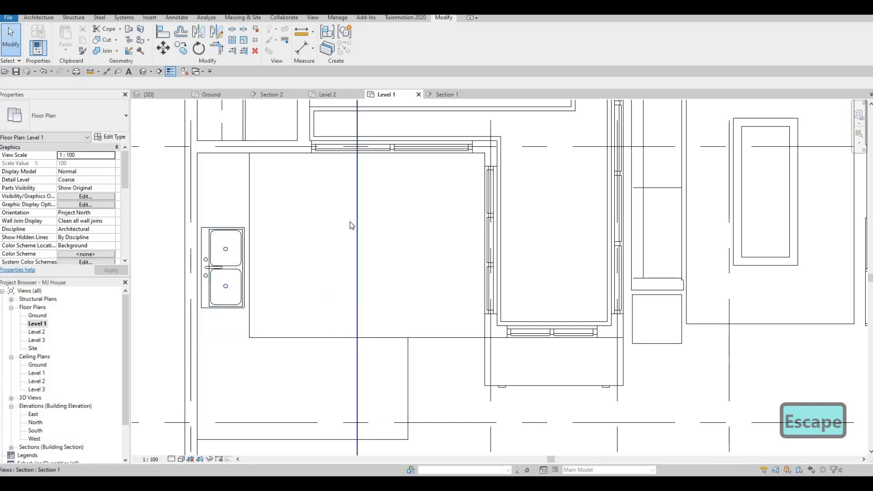
pyautogui.scroll(-1, 239, 435)
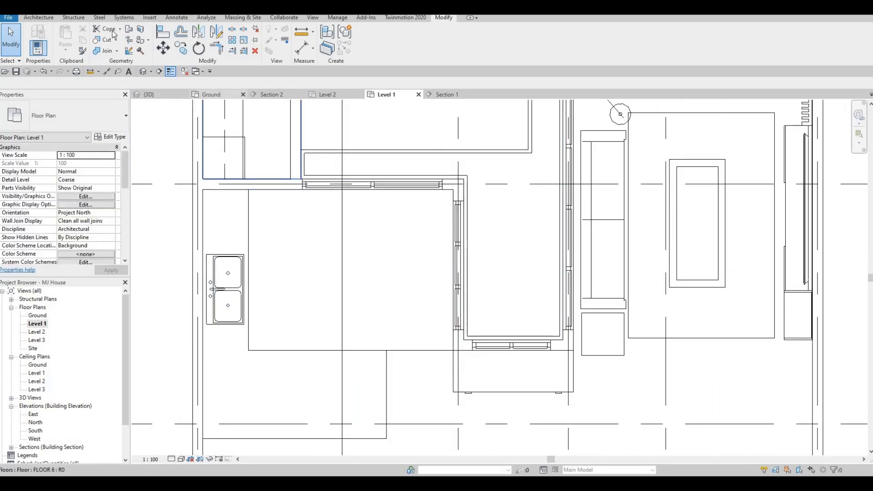
# Start loading a family and go up from the Sinks folder to the Canada library folder.
pyautogui.click(149, 17)
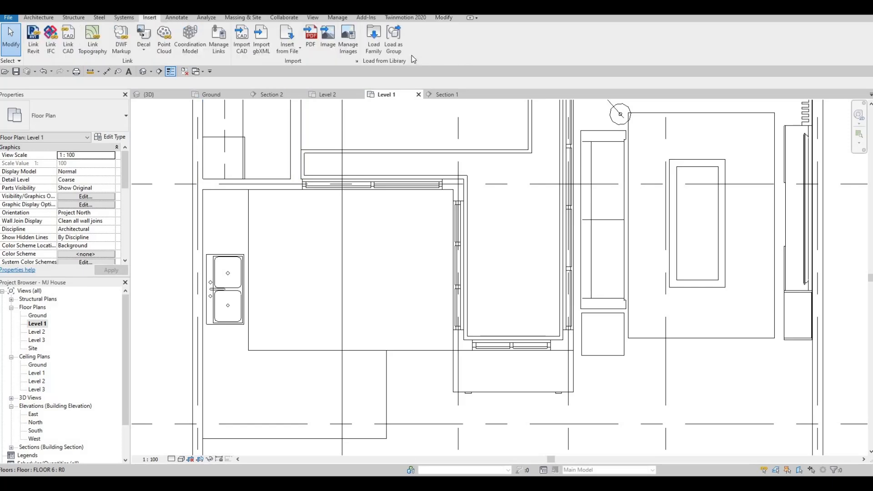
pyautogui.click(375, 41)
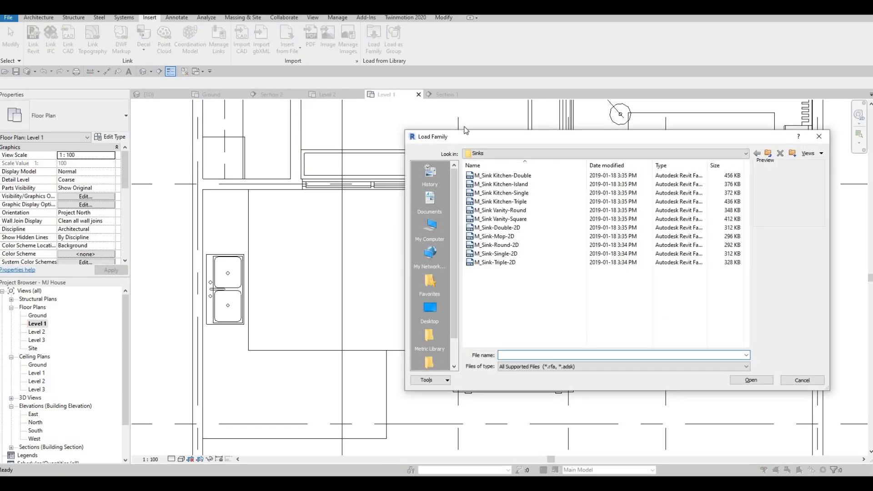
pyautogui.click(769, 154)
pyautogui.click(768, 153)
pyautogui.click(769, 153)
pyautogui.click(768, 154)
# Browse the family library to Specialty Equipment, Domestic, Mid-Range.
pyautogui.scroll(-2, 539, 261)
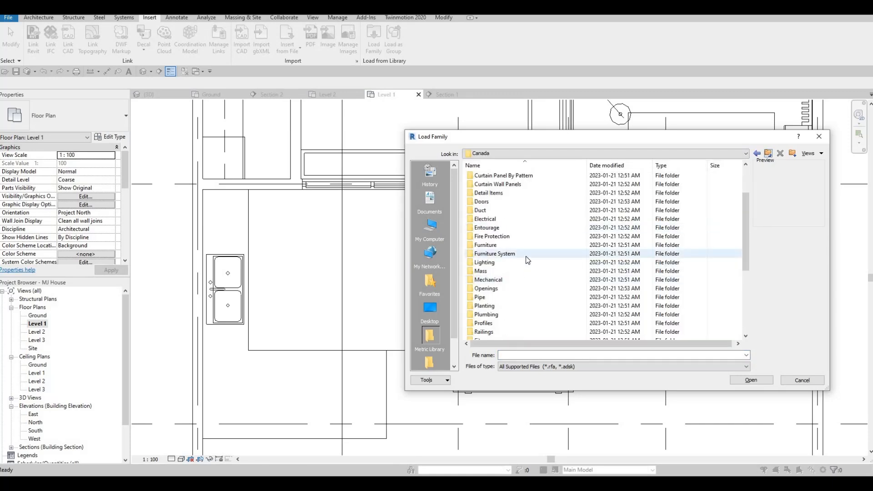
pyautogui.scroll(-3, 522, 273)
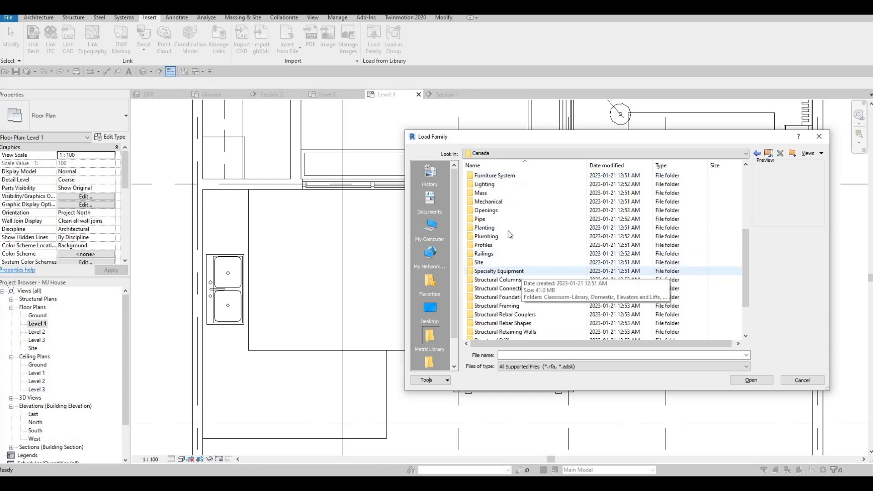
pyautogui.doubleClick(510, 271)
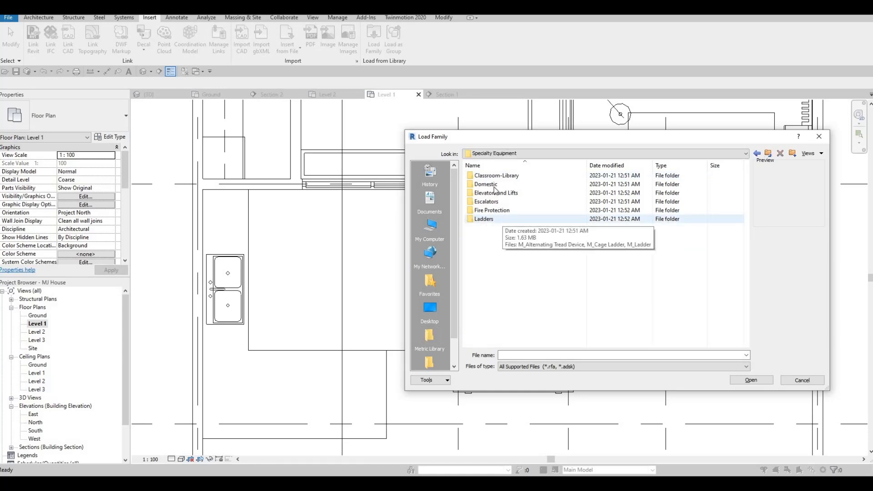
pyautogui.click(491, 185)
pyautogui.doubleClick(492, 186)
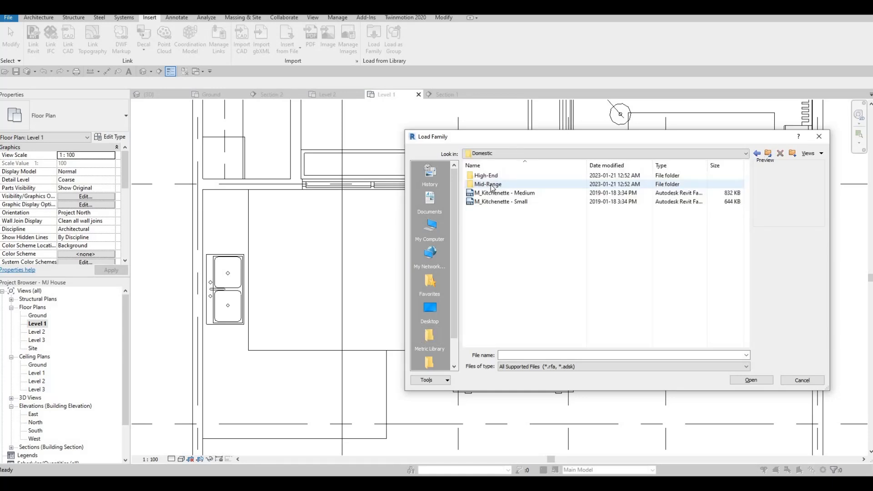
pyautogui.doubleClick(493, 185)
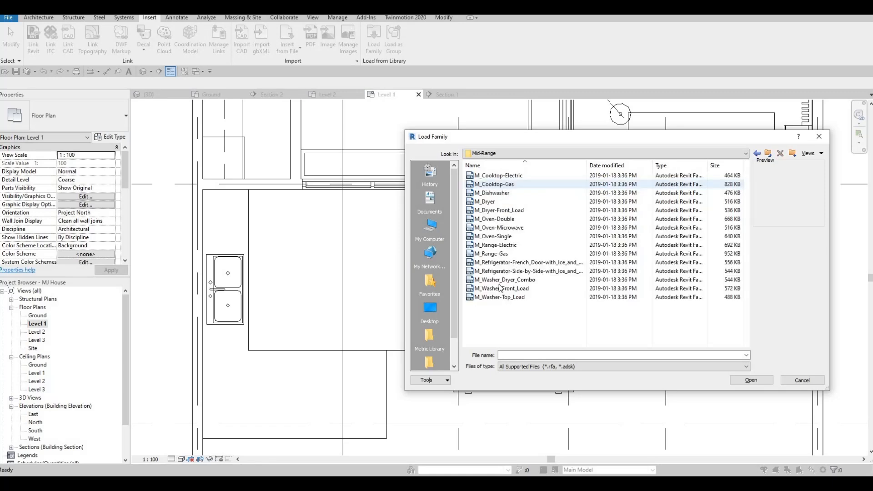
# Compare the two refrigerator families and load M_Refrigerator-French_Door-with_Ice_and_Water_Dispenser.
pyautogui.click(500, 270)
pyautogui.click(499, 264)
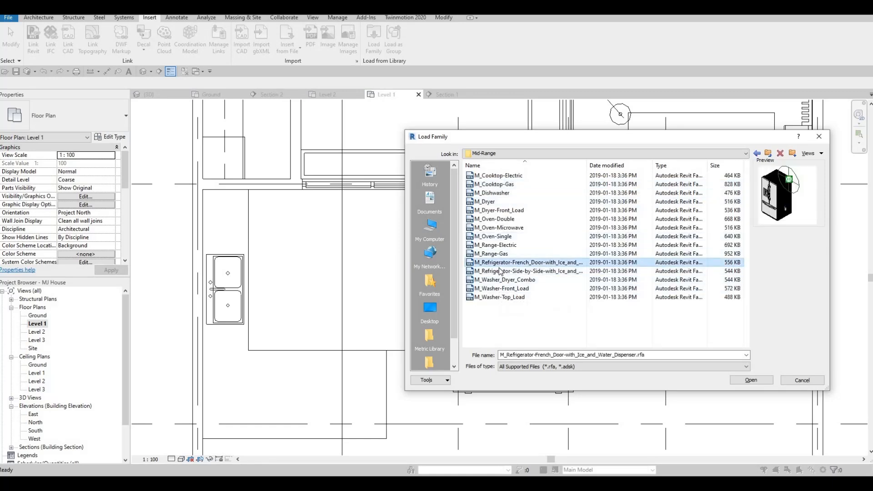
pyautogui.click(500, 272)
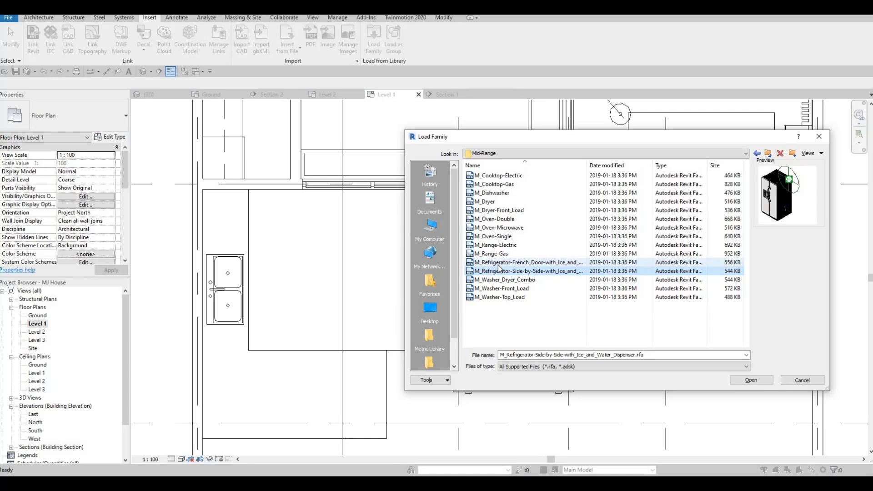
pyautogui.click(498, 264)
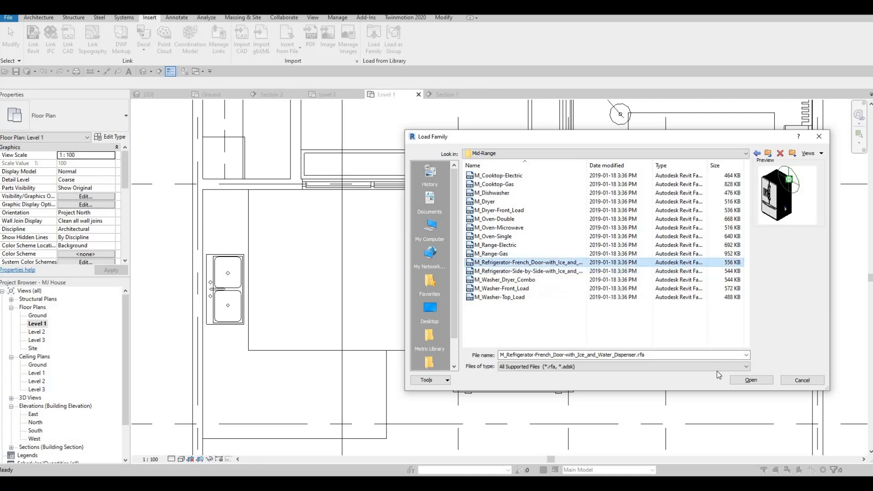
pyautogui.click(752, 380)
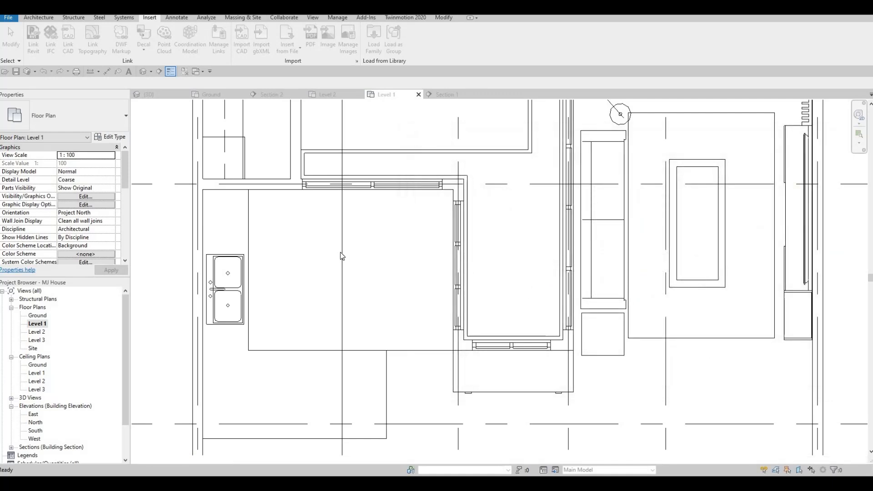
# Place the 900mm French-door refrigerator at the kitchen's north wall, overlapping the counter's inner edge.
pyautogui.press('c')
pyautogui.press('m')
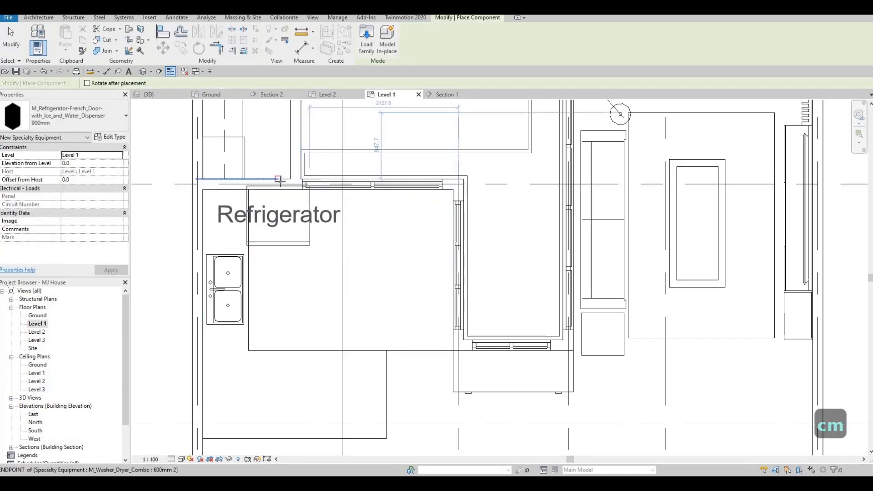
pyautogui.click(291, 185)
pyautogui.scroll(2, 294, 184)
pyautogui.press('Escape')
pyautogui.press('Escape')
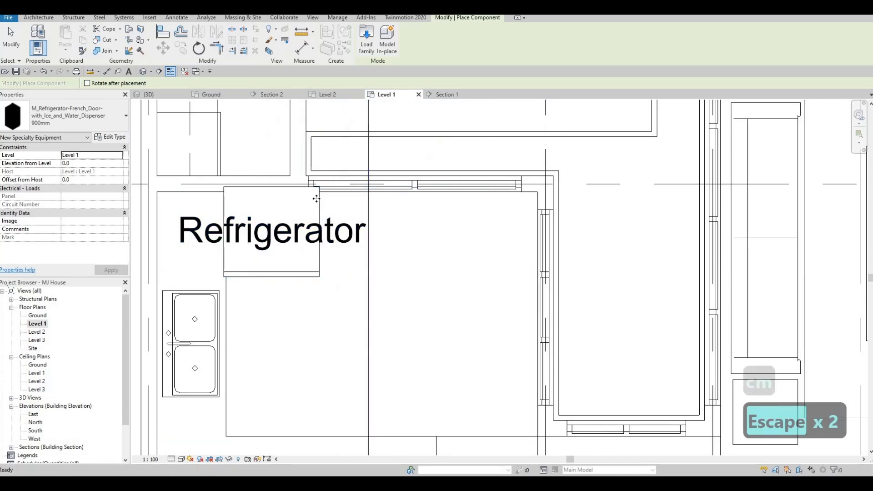
# Move the refrigerator slightly south-east off the north wall, about 2000 mm from the grid line to its east.
pyautogui.click(329, 222)
pyautogui.moveTo(329, 222); pyautogui.dragTo(342, 245)
pyautogui.press('Escape')
pyautogui.press('Escape')
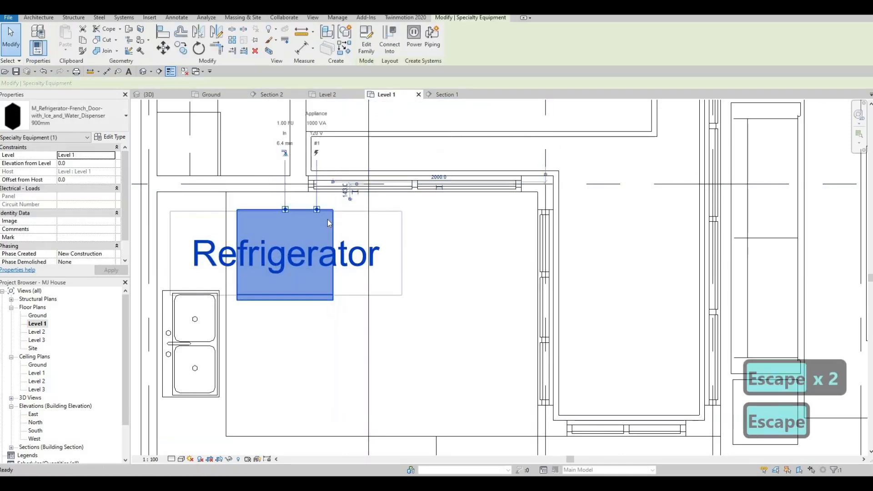
# Open the refrigerator's type properties and duplicate the type as 900mm 2.
pyautogui.click(288, 211)
pyautogui.press('Escape')
pyautogui.click(289, 214)
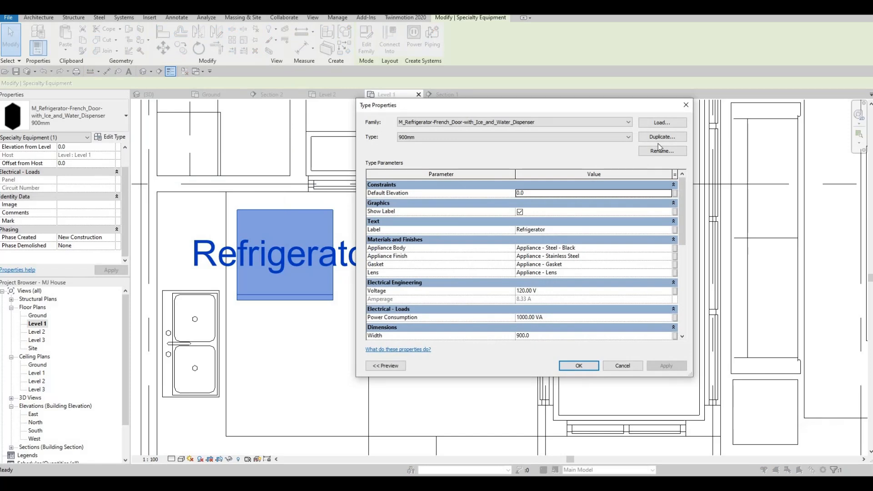
pyautogui.click(662, 136)
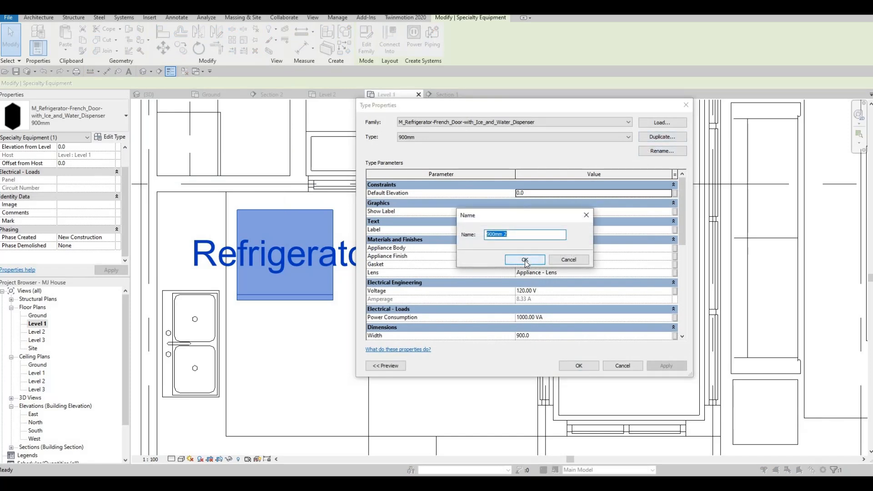
pyautogui.press('Return')
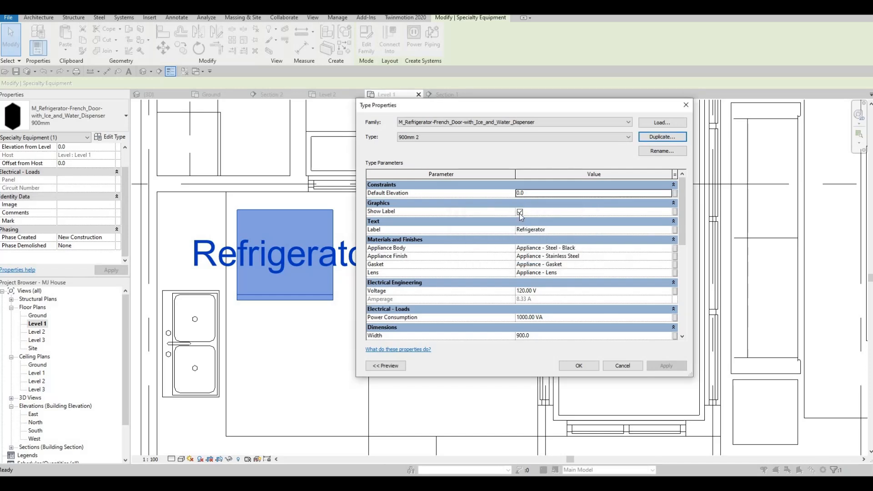
# Turn off Show Label and set the Wall Offset to 0 for the refrigerator type 900mm 2.
pyautogui.press('Tab')
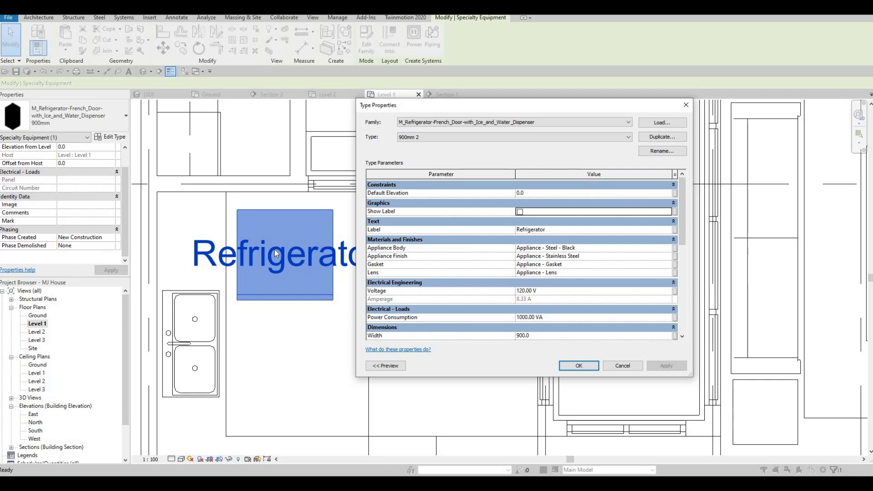
pyautogui.scroll(-2, 528, 220)
pyautogui.scroll(2, 521, 220)
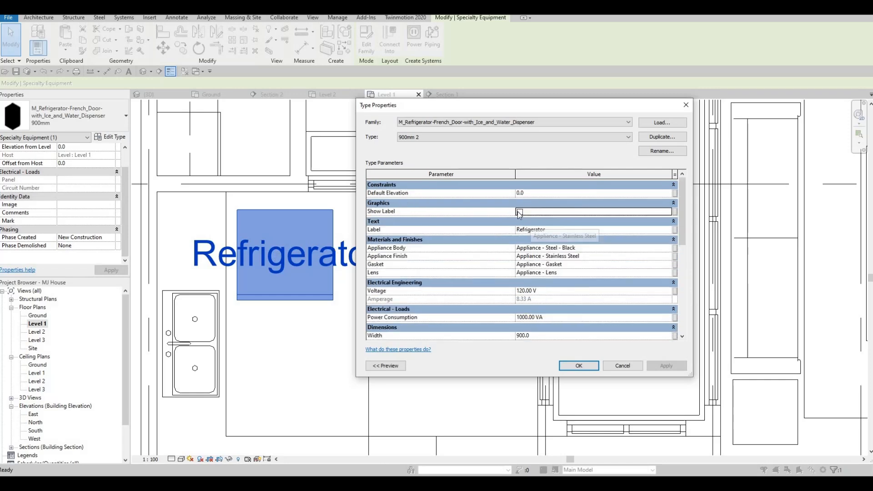
pyautogui.scroll(-3, 536, 265)
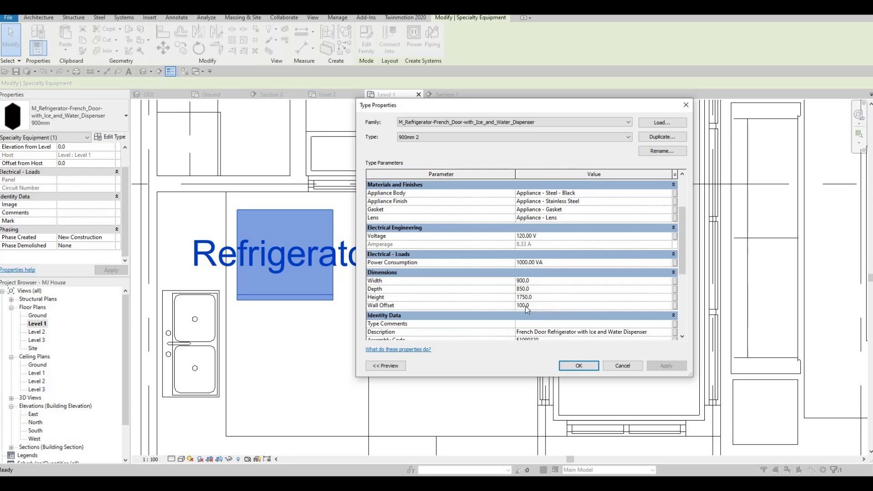
pyautogui.click(540, 305)
pyautogui.write('0')
pyautogui.press('Return')
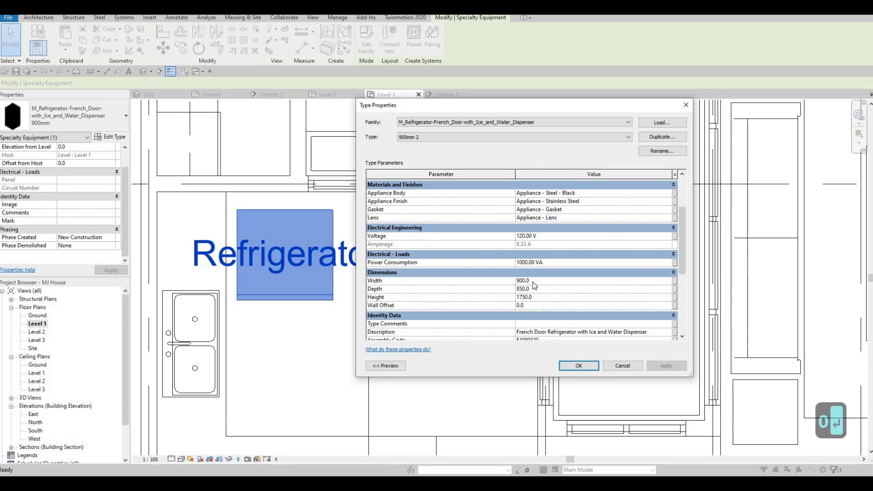
# Set the refrigerator type's Width to 650 and Depth to 700, and apply the type changes.
pyautogui.click(477, 285)
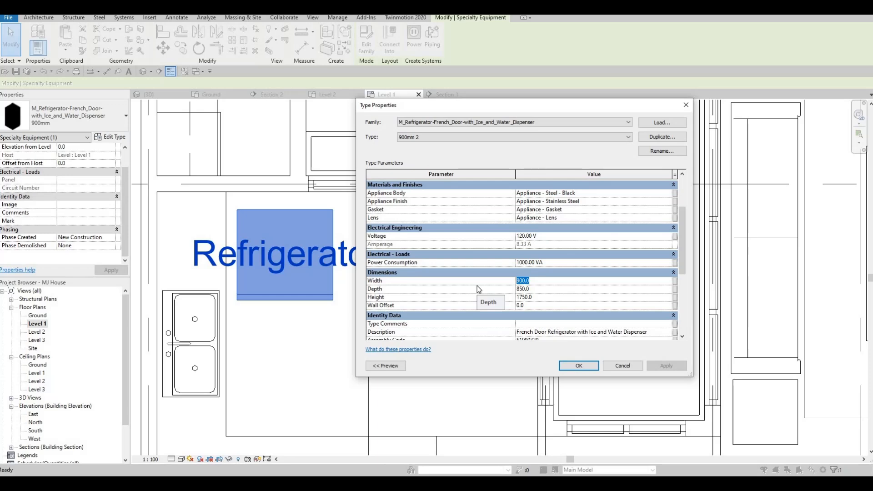
pyautogui.write('60')
pyautogui.press('BackSpace')
pyautogui.write('50')
pyautogui.press('Return')
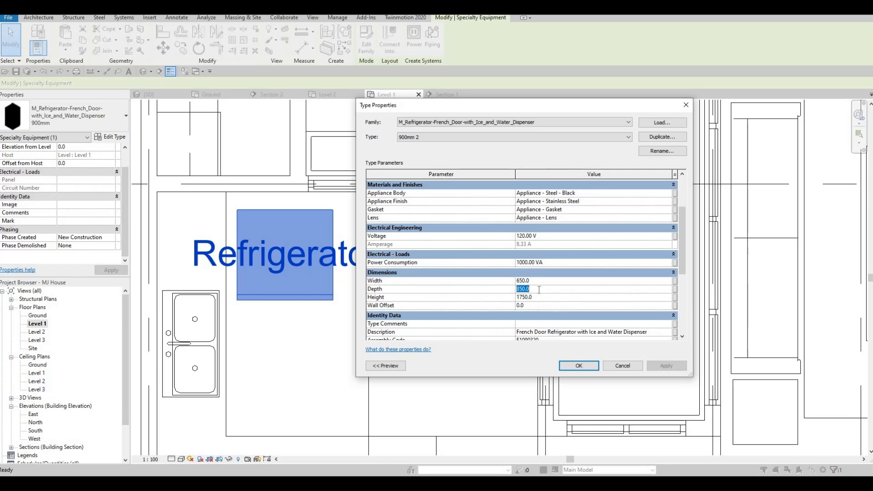
pyautogui.write('700')
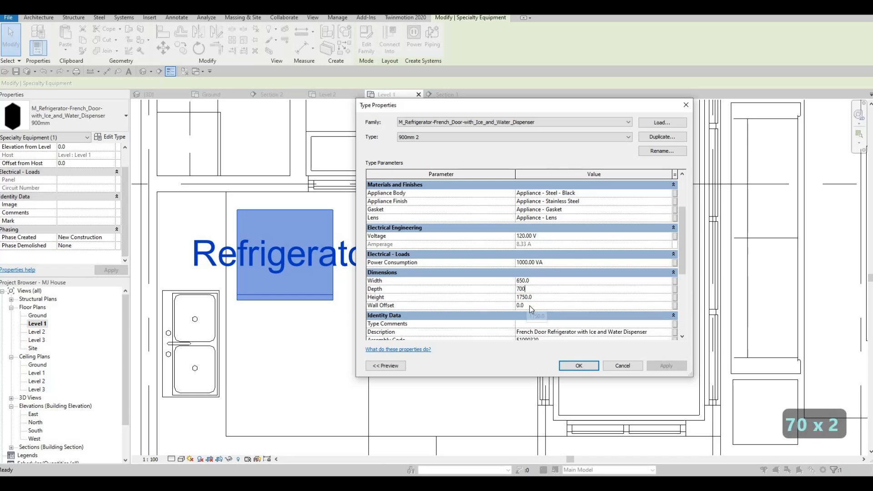
pyautogui.click(578, 366)
# Move the refrigerator flush against the kitchen's north wall, leaving a small gap to the counter's inner edge.
pyautogui.press('Escape')
pyautogui.moveTo(323, 227); pyautogui.dragTo(377, 256, button='middle')
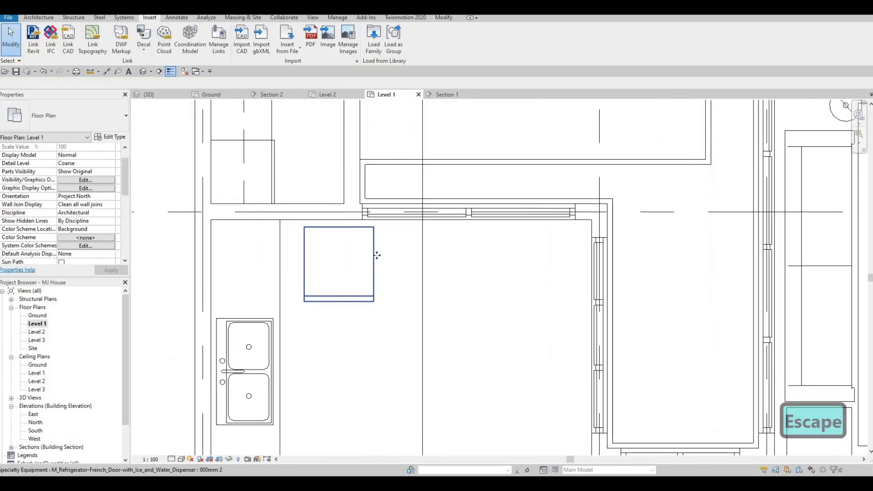
pyautogui.press('Escape')
pyautogui.click(359, 249)
pyautogui.moveTo(357, 247); pyautogui.dragTo(363, 255)
pyautogui.moveTo(363, 256); pyautogui.dragTo(384, 254, button='middle')
pyautogui.press('Escape')
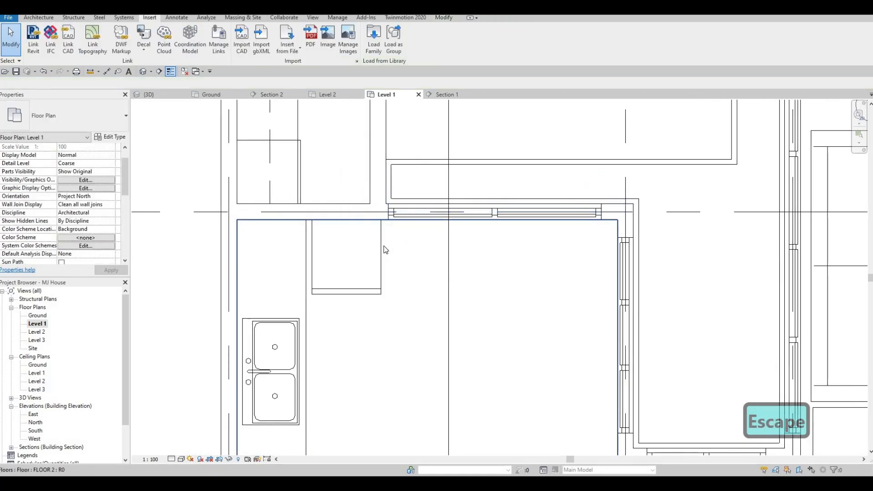
pyautogui.click(384, 223)
pyautogui.scroll(1, 384, 222)
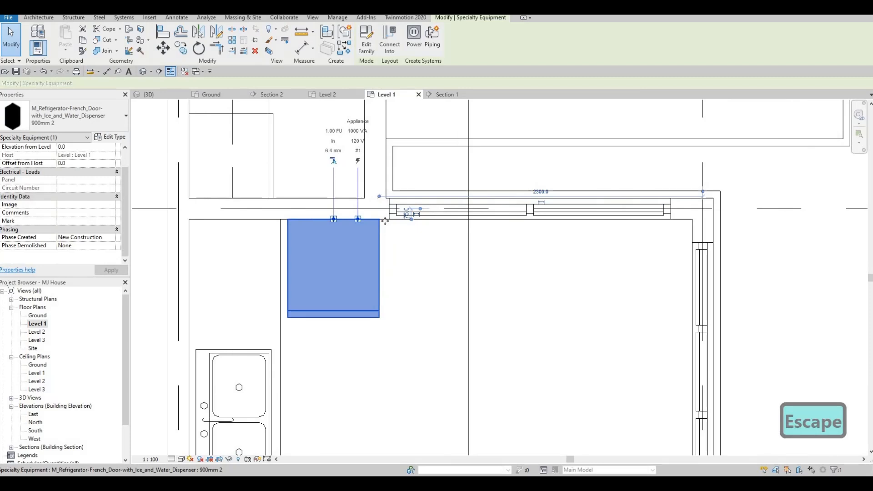
pyautogui.press('Right')
pyautogui.press('Escape')
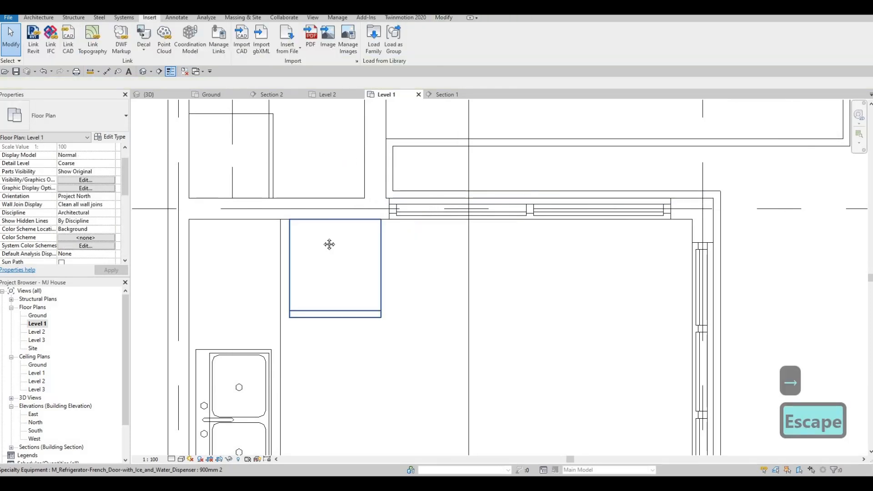
# Create a horizontal building section across the kitchen, running through the double sink and ending near the east window wall.
pyautogui.scroll(-5, 318, 259)
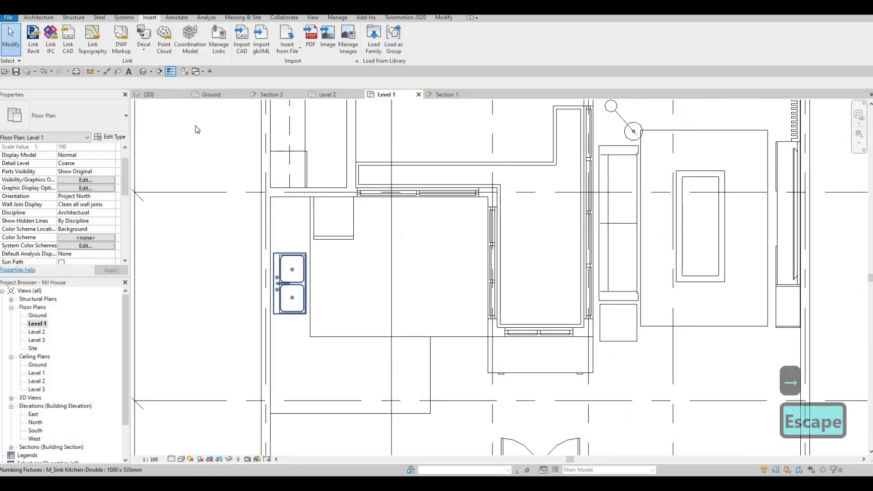
pyautogui.click(159, 71)
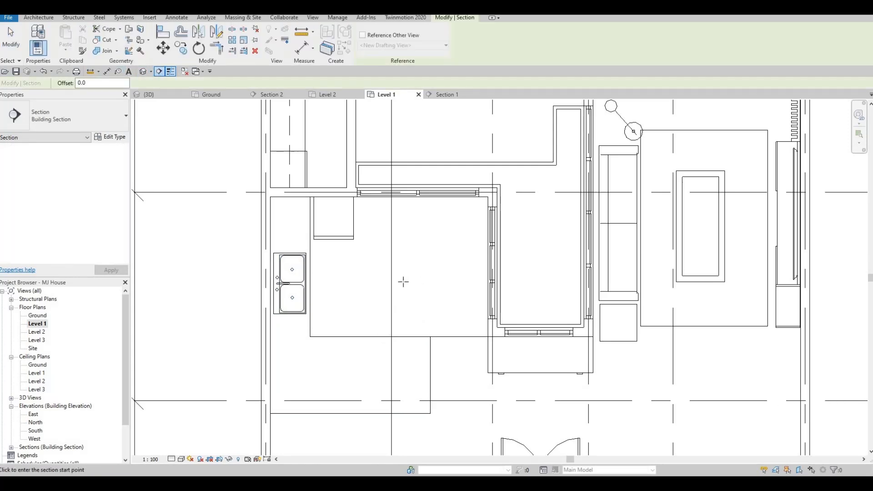
pyautogui.click(273, 282)
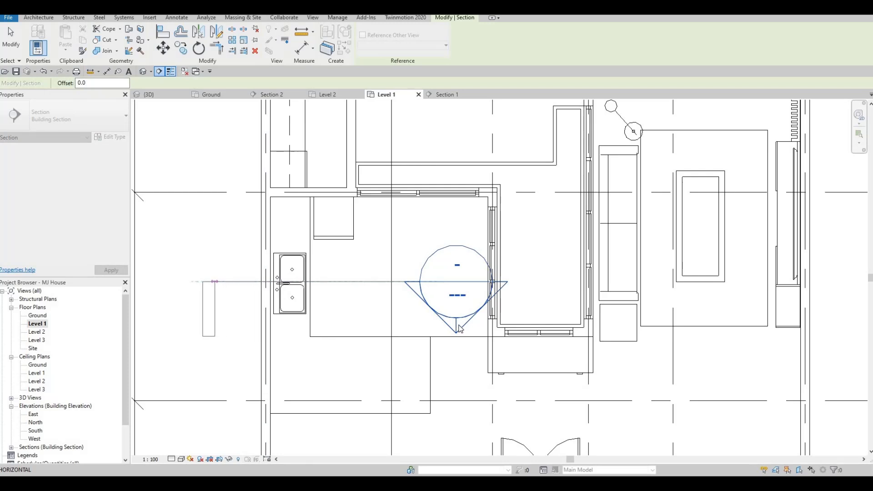
pyautogui.press('Escape')
pyautogui.press('Escape')
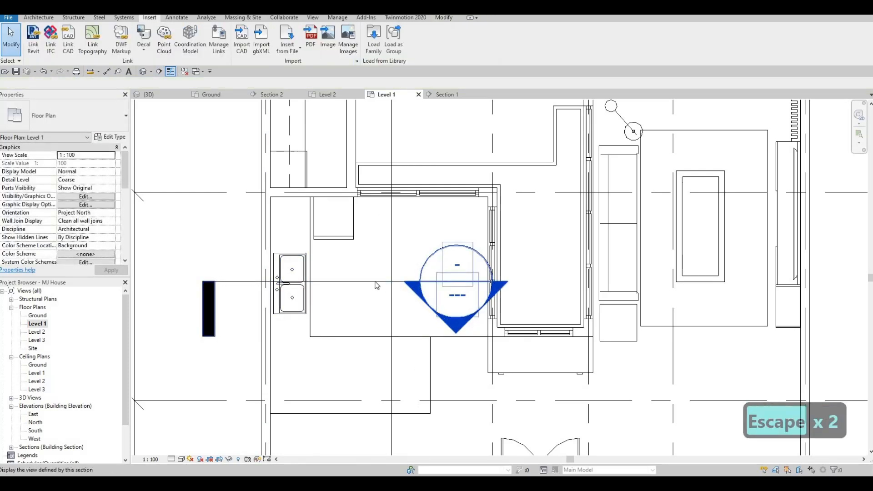
# Flip the new kitchen section so it looks north.
pyautogui.click(378, 284)
pyautogui.scroll(-2, 369, 280)
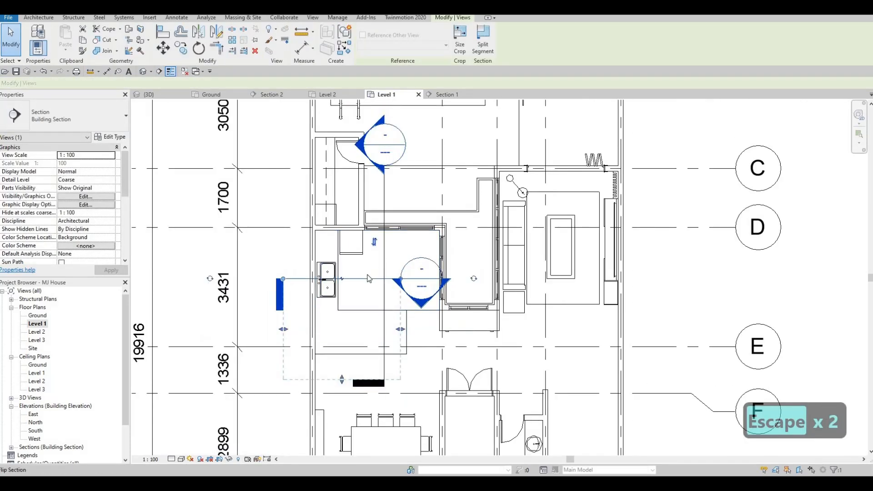
pyautogui.click(375, 242)
pyautogui.press('Escape')
pyautogui.press('Escape')
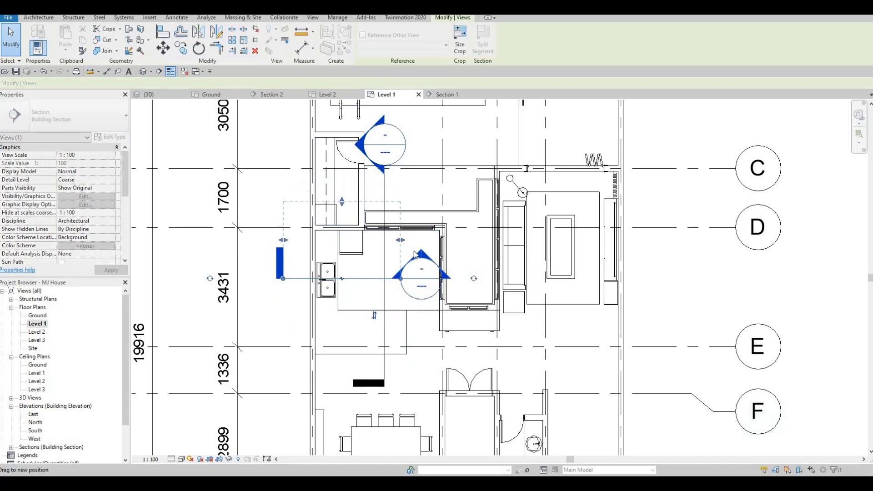
# Open the kitchen section view and delete the French-door refrigerator.
pyautogui.doubleClick(420, 257)
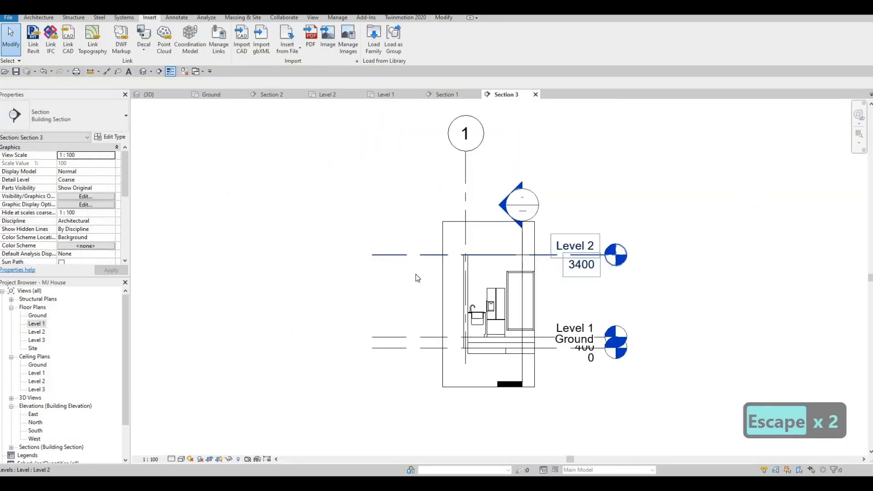
pyautogui.scroll(6, 427, 283)
pyautogui.press('Escape')
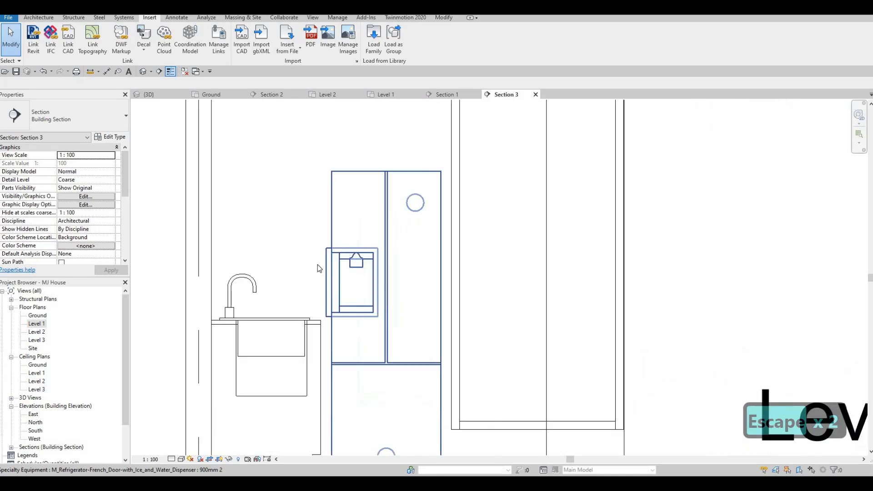
pyautogui.click(329, 229)
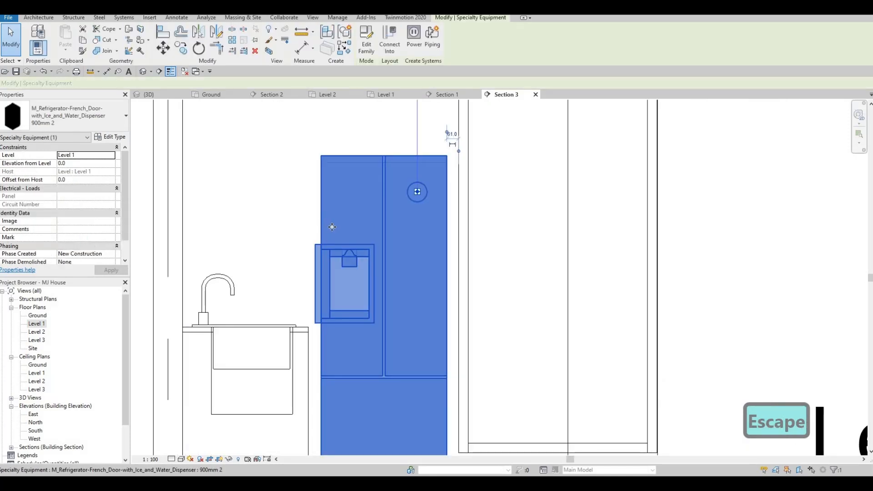
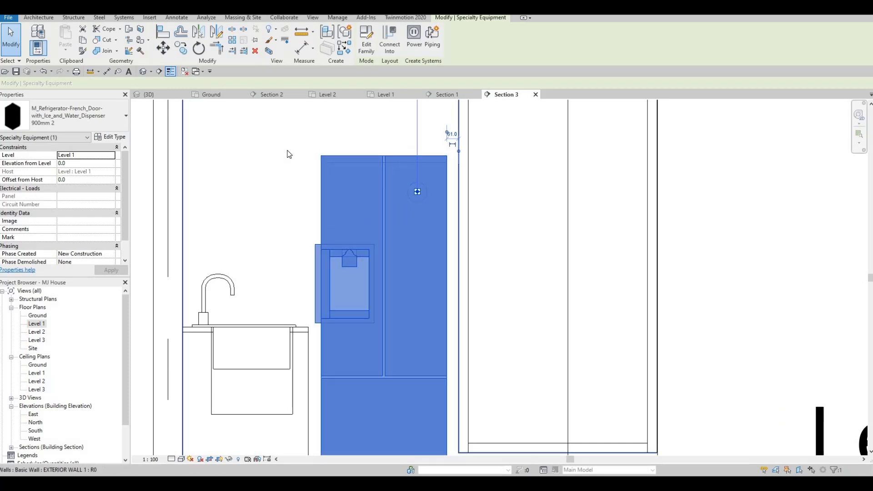
pyautogui.press('Escape')
pyautogui.click(387, 173)
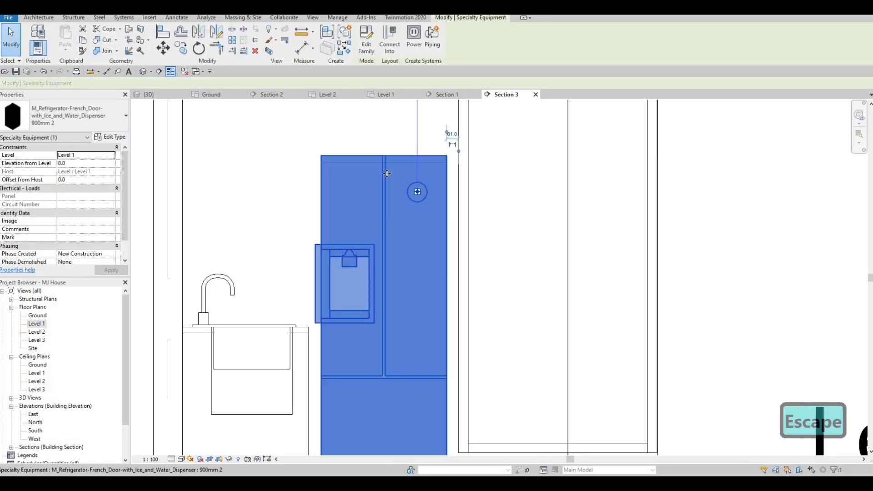
pyautogui.press('Delete')
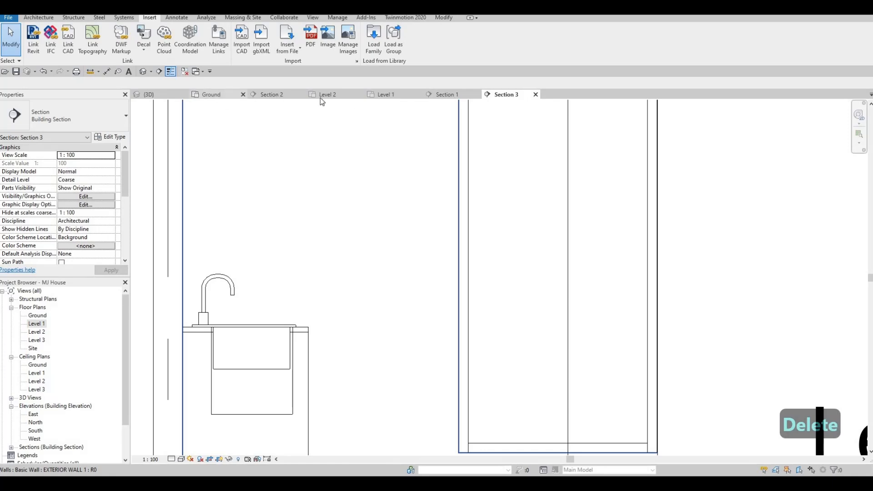
# Return to the Level 1 plan and move the L-shaped counter and double sink together southward, away from the kitchen's north wall.
pyautogui.click(386, 94)
pyautogui.scroll(-2, 341, 194)
pyautogui.press('Escape')
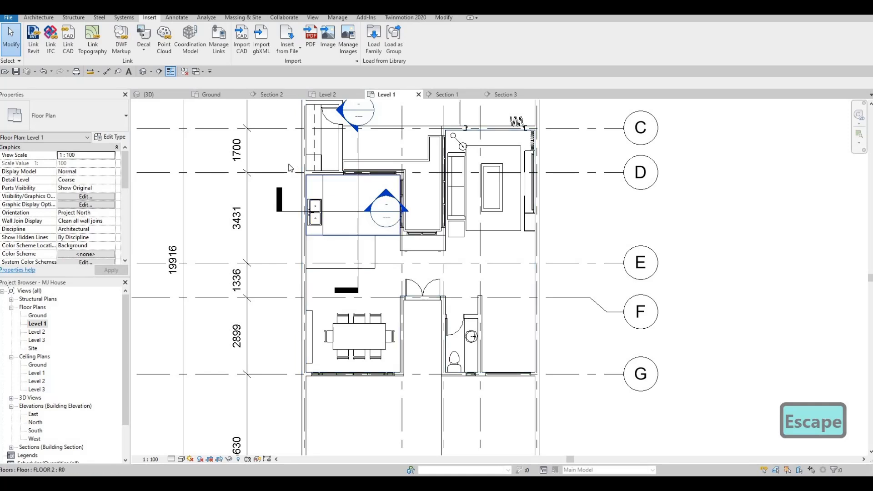
pyautogui.press('Escape')
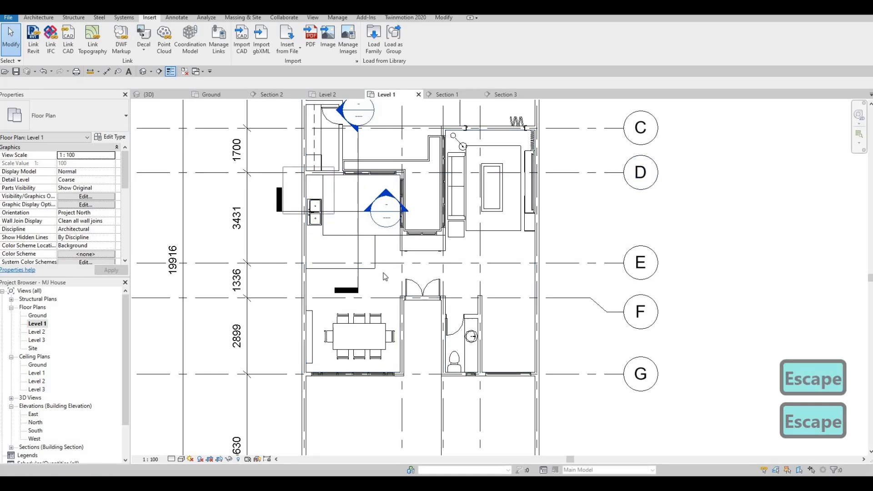
pyautogui.moveTo(384, 279); pyautogui.dragTo(283, 175)
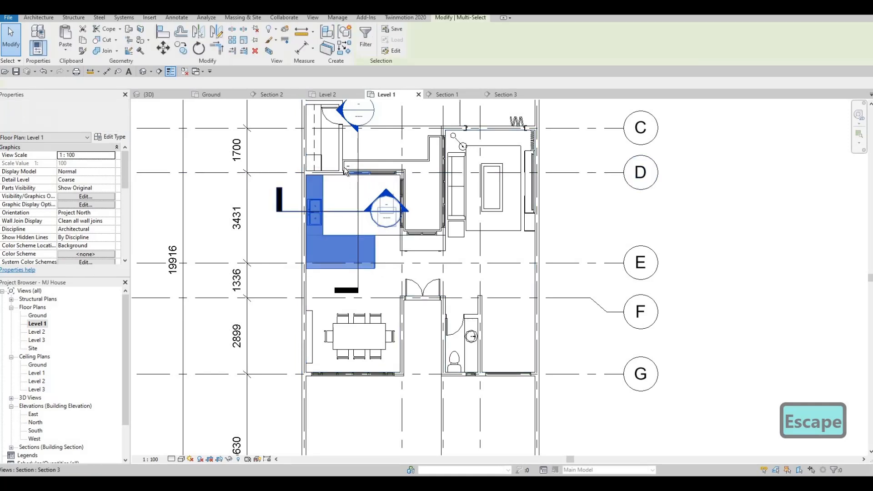
pyautogui.scroll(5, 338, 162)
pyautogui.keyDown('shift'); pyautogui.moveTo(437, 226); pyautogui.dragTo(459, 246); pyautogui.keyUp('shift')
pyautogui.scroll(-2, 365, 210)
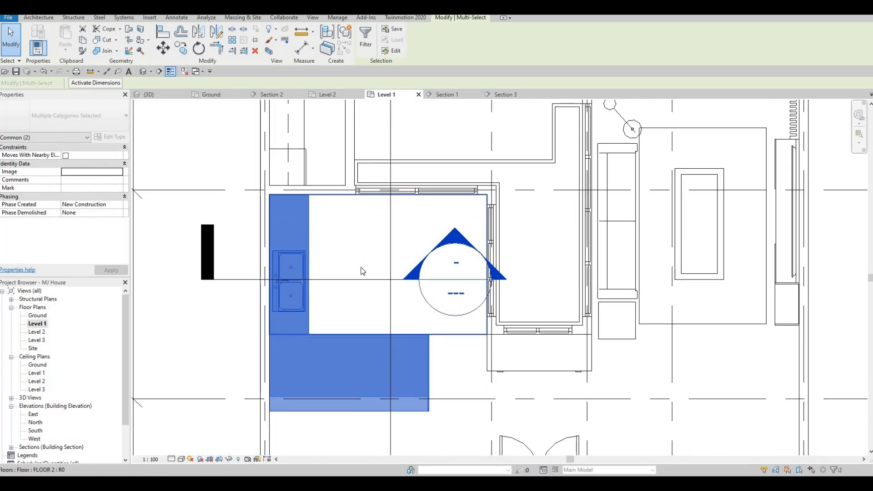
pyautogui.press('Down')
pyautogui.press('Down')
pyautogui.press('Down')
pyautogui.press('Down')
pyautogui.press('Down')
pyautogui.press('Down')
pyautogui.press('Down')
pyautogui.press('Down')
pyautogui.press('Down')
pyautogui.press('Down')
pyautogui.press('Down')
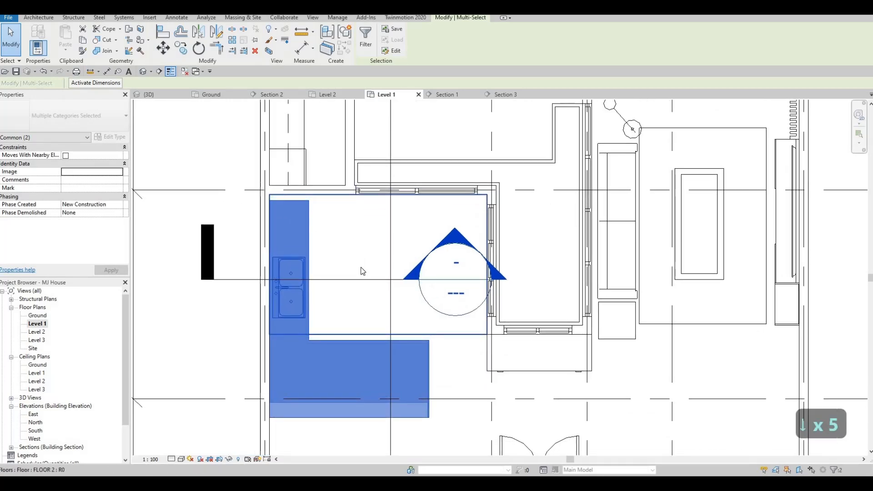
pyautogui.press('Down')
pyautogui.press('Down')
pyautogui.press('Down')
pyautogui.press('Down')
pyautogui.press('Down')
pyautogui.press('Down')
pyautogui.press('Down')
pyautogui.press('Down')
pyautogui.press('Down')
pyautogui.press('Down')
pyautogui.press('Down')
pyautogui.press('Down')
pyautogui.press('Down')
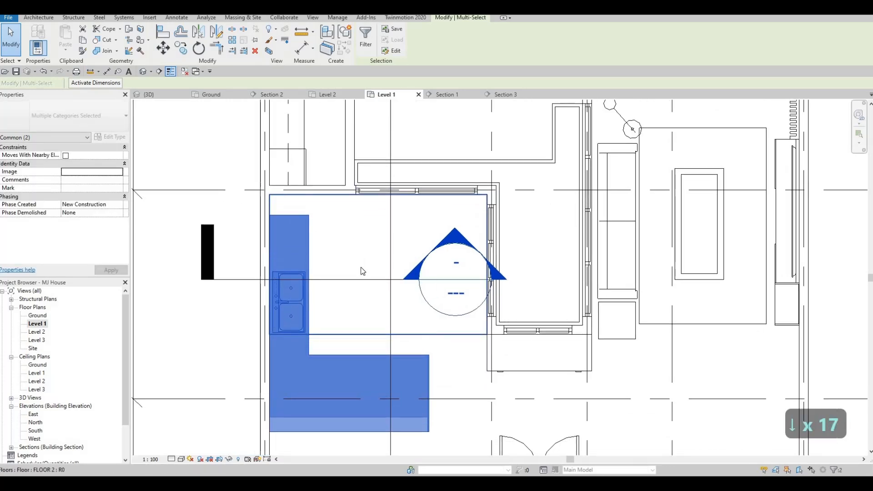
pyautogui.press('Down')
pyautogui.press('Down')
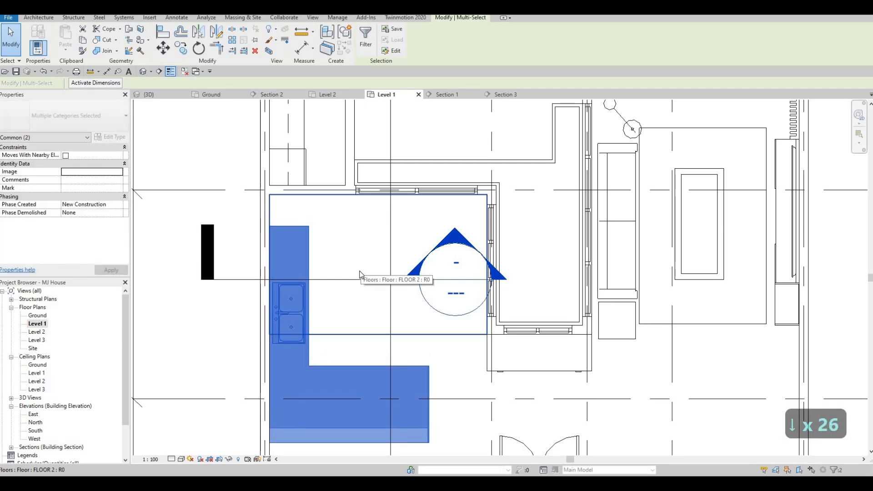
# Nudge the counter and sink slightly back north, keeping a gap to the north wall.
pyautogui.scroll(-3, 350, 230)
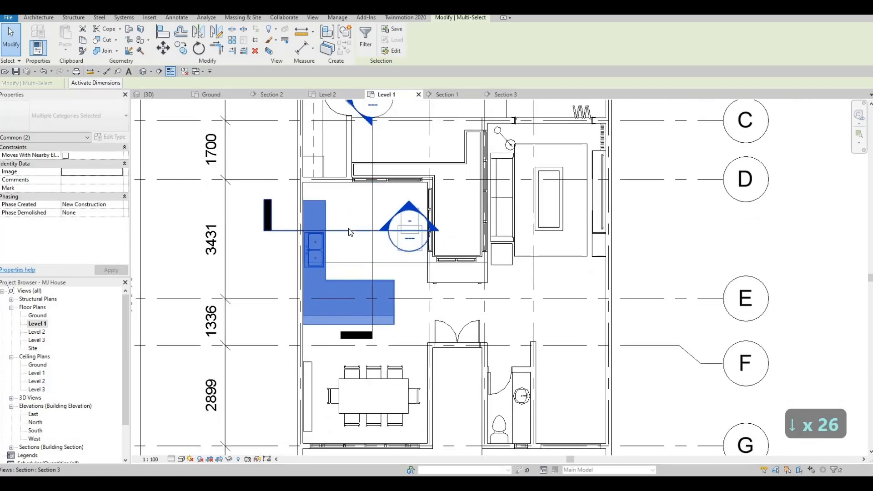
pyautogui.press('Up')
pyautogui.press('Up')
pyautogui.press('Up')
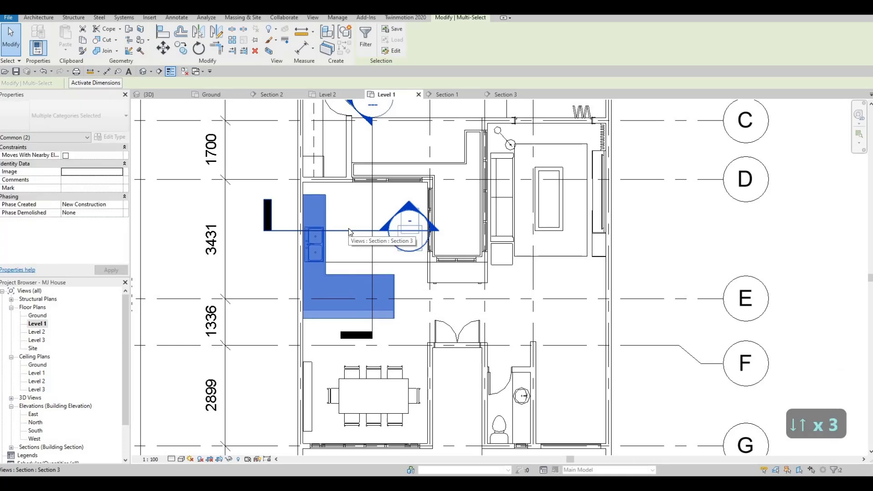
pyautogui.press('Up')
pyautogui.press('Up')
pyautogui.press('Escape')
pyautogui.press('Escape')
pyautogui.press('Escape')
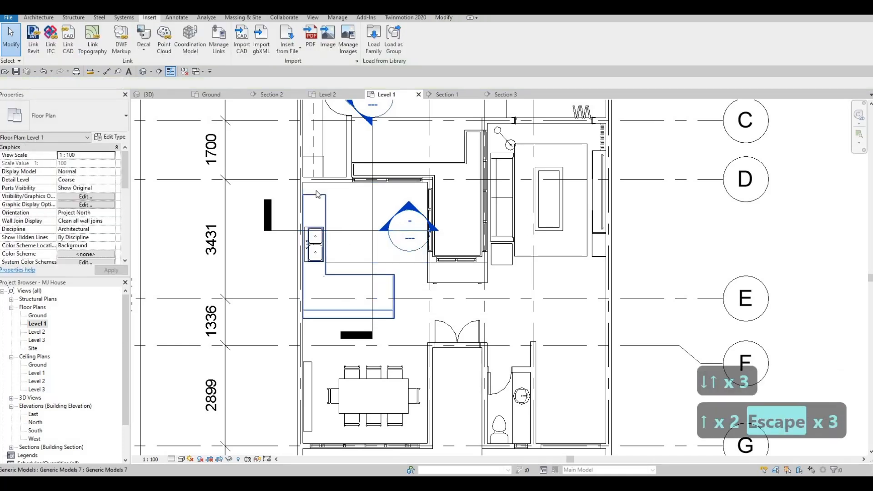
# Shorten the counter's sink leg by pulling its north end southward, to a short distance above the double sink.
pyautogui.click(317, 191)
pyautogui.scroll(2, 316, 195)
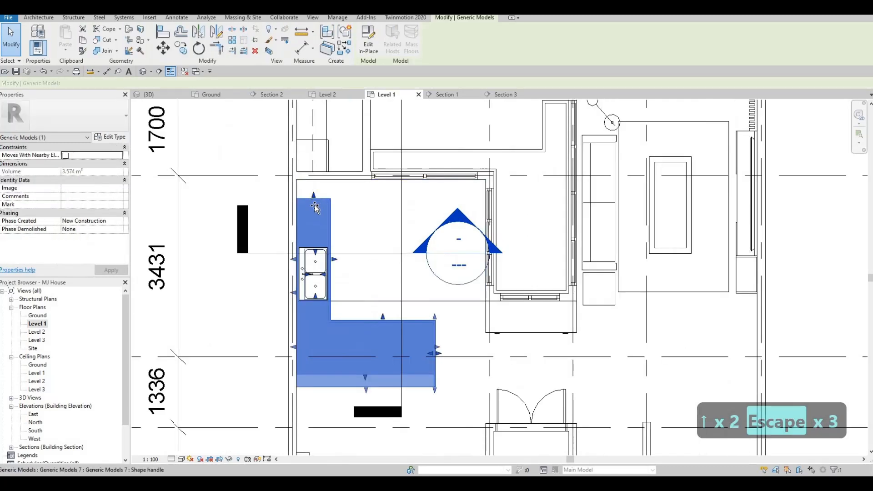
pyautogui.moveTo(314, 196); pyautogui.dragTo(314, 242)
pyautogui.scroll(3, 314, 215)
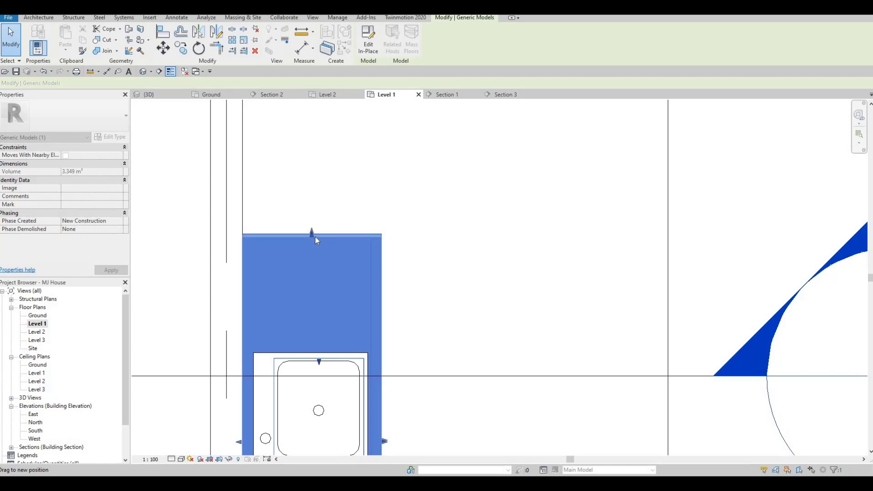
pyautogui.moveTo(310, 233); pyautogui.dragTo(319, 232)
pyautogui.press('Escape')
pyautogui.scroll(-2, 328, 230)
pyautogui.scroll(1, 349, 265)
pyautogui.scroll(-2, 349, 258)
pyautogui.scroll(-3, 349, 258)
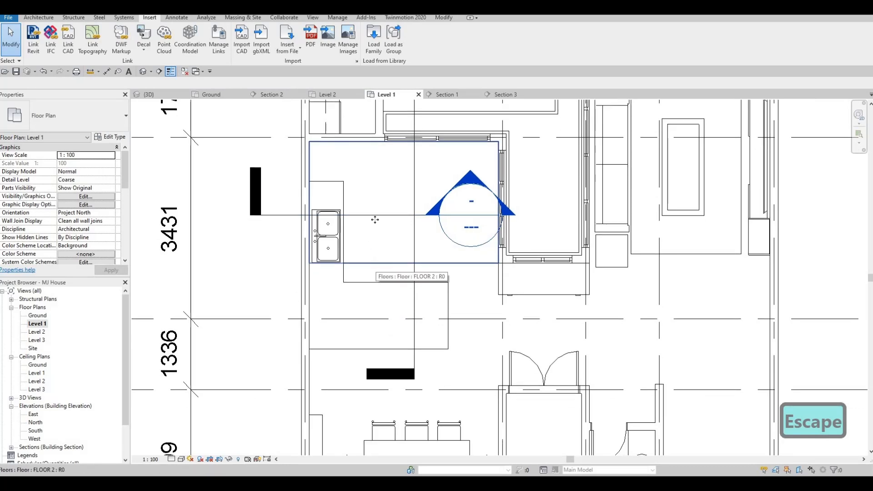
# Edit the kitchen FLOOR 2 boundary, moving its south edge down to the counter's inner edge, and finish the sketch.
pyautogui.click(374, 217)
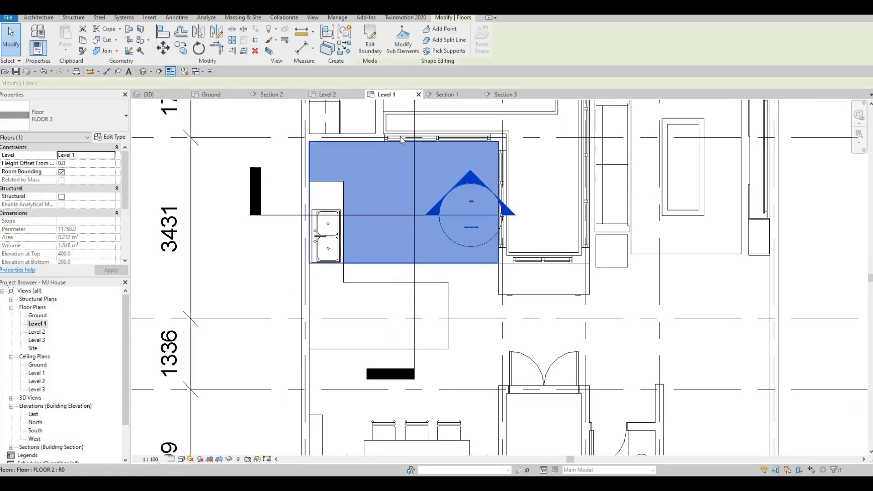
pyautogui.doubleClick(403, 164)
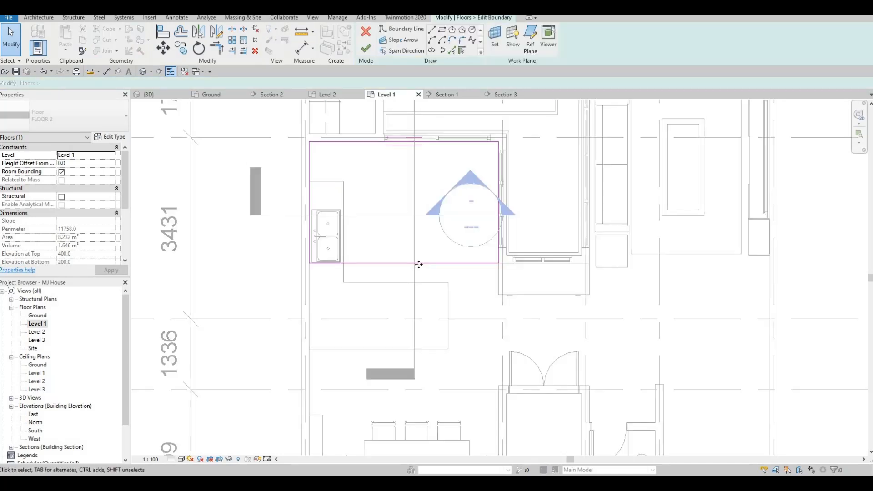
pyautogui.click(419, 282)
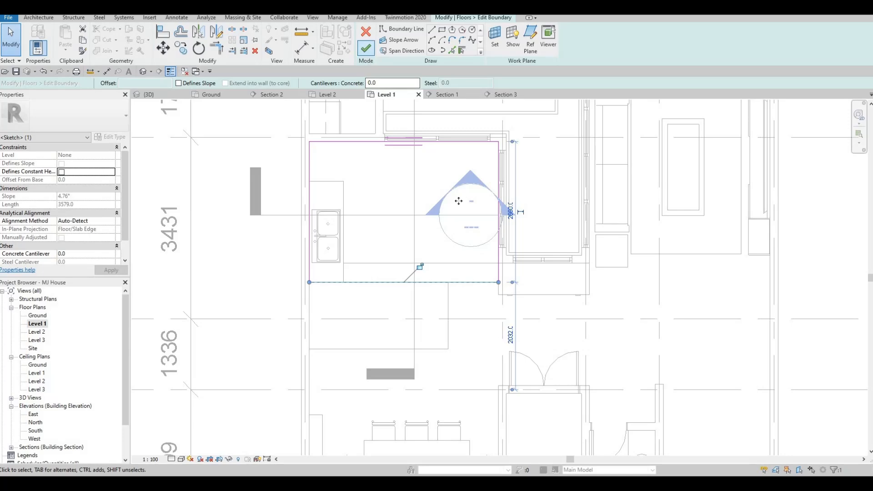
pyautogui.click(366, 48)
pyautogui.press('Escape')
pyautogui.press('Escape')
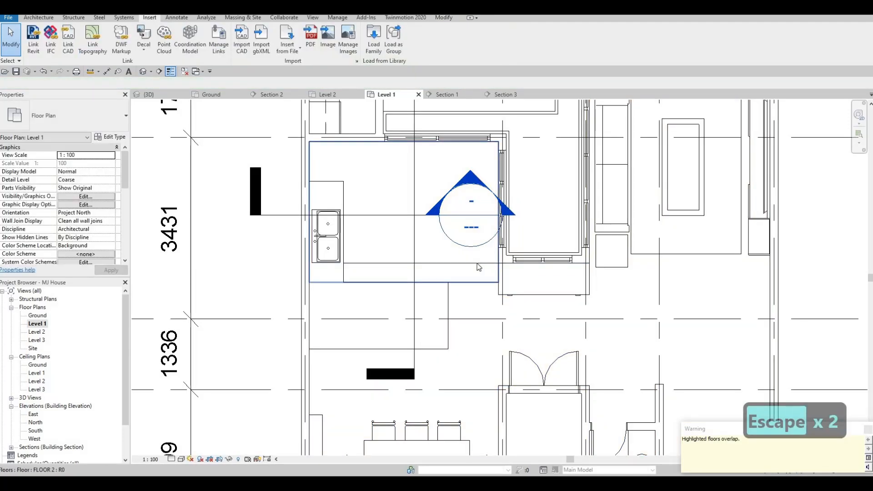
# Select the adjoining FLOOR 1 floor south of the kitchen and open its boundary for editing.
pyautogui.press('Tab')
pyautogui.click(476, 267)
pyautogui.press('Escape')
pyautogui.press('Escape')
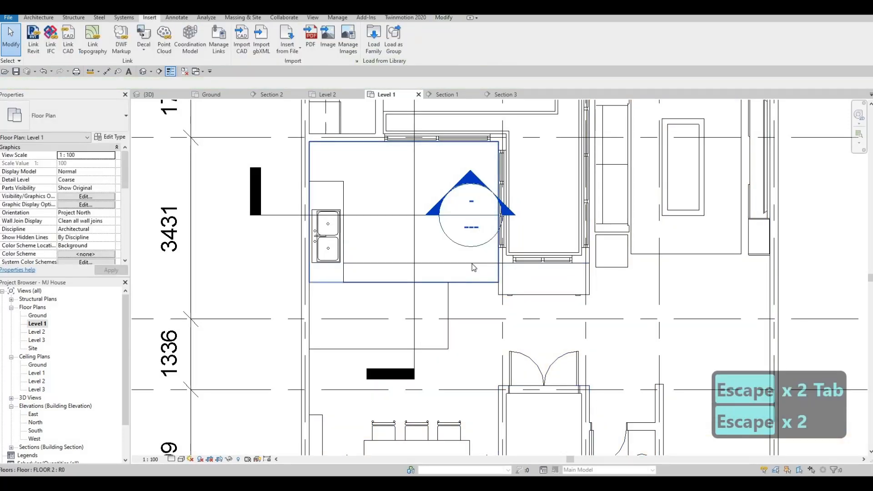
pyautogui.click(471, 263)
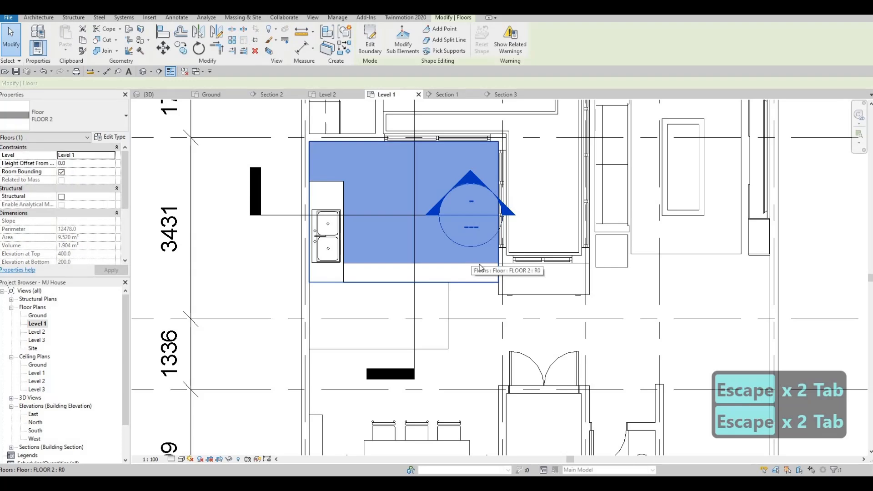
pyautogui.press('Escape')
pyautogui.press('Tab')
pyautogui.click(541, 305)
pyautogui.doubleClick(542, 301)
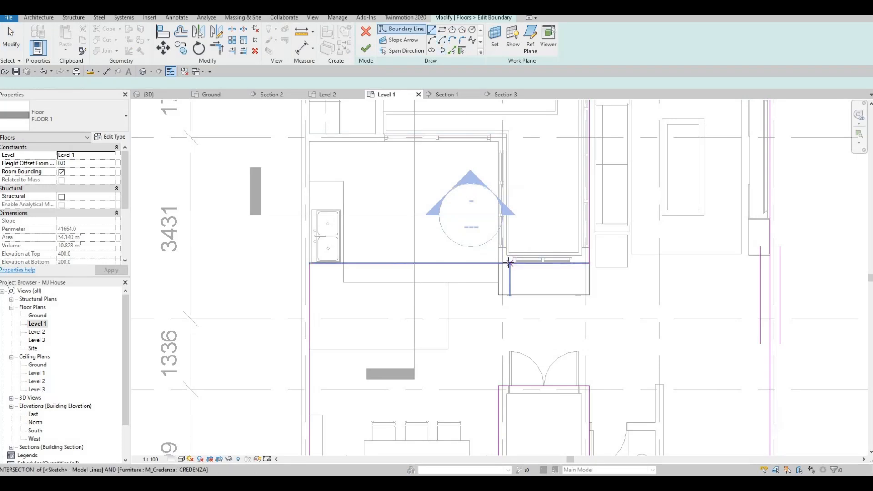
# Sketch FLOOR 1 boundary lines 360 mm south from the exterior wall corner and west along the kitchen floor's new south edge.
pyautogui.scroll(2, 518, 259)
pyautogui.click(491, 263)
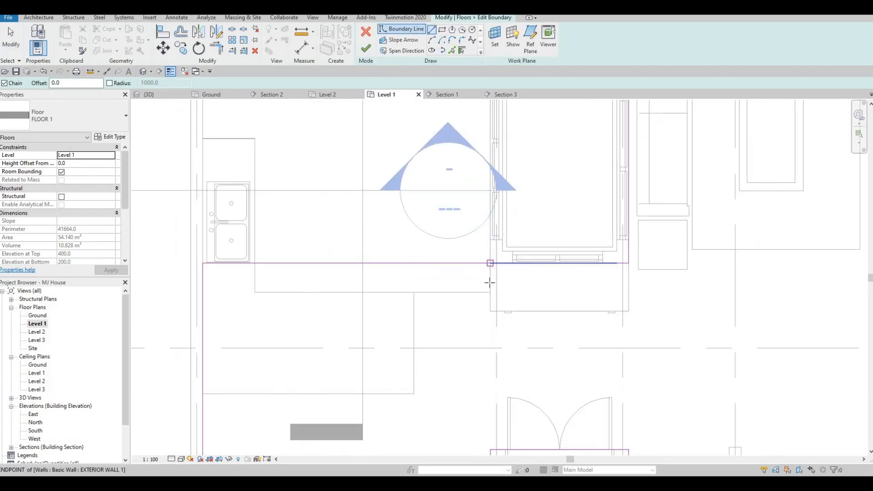
pyautogui.click(491, 293)
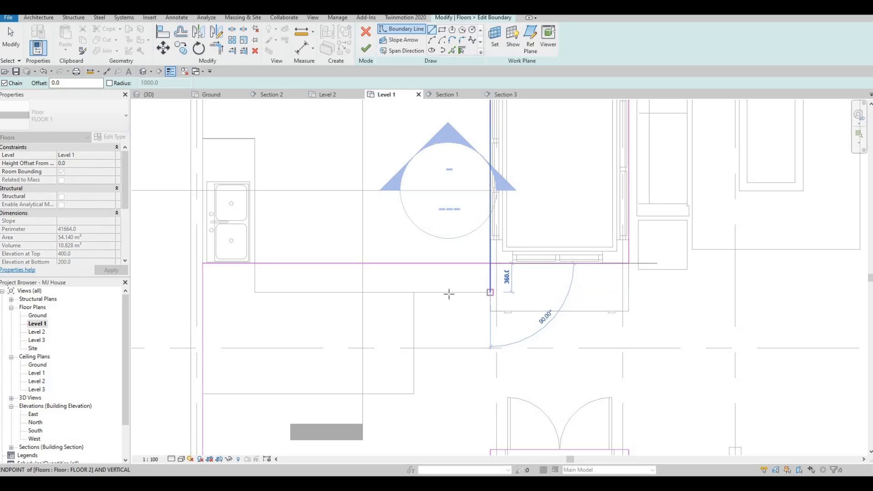
pyautogui.click(238, 296)
pyautogui.press('Escape')
pyautogui.press('Escape')
pyautogui.press('Escape')
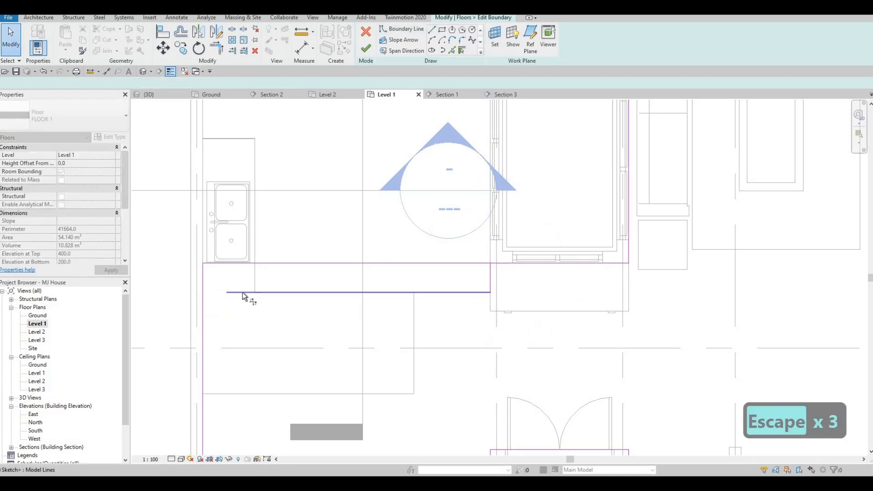
# Trim the new boundary lines into a closed FLOOR 1 outline without the overlap and finish the floor sketch.
pyautogui.press('t')
pyautogui.press('r')
pyautogui.click(203, 319)
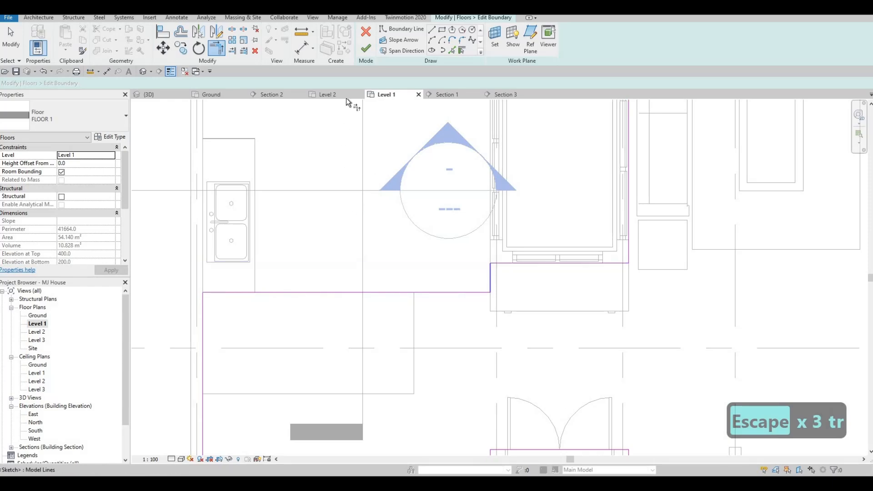
pyautogui.press('Escape')
pyautogui.press('Escape')
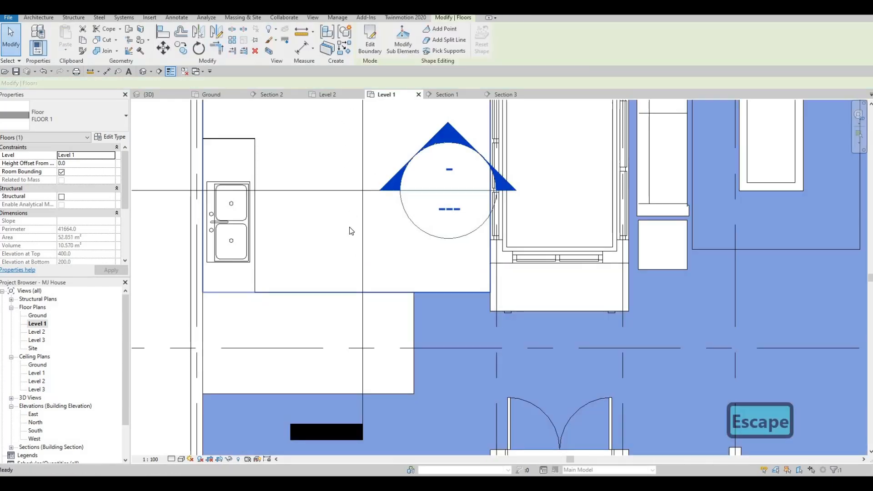
# Pull the north end of the counter's sink leg slightly further south.
pyautogui.scroll(-2, 359, 245)
pyautogui.moveTo(319, 244); pyautogui.dragTo(319, 258, button='middle')
pyautogui.scroll(-2, 340, 253)
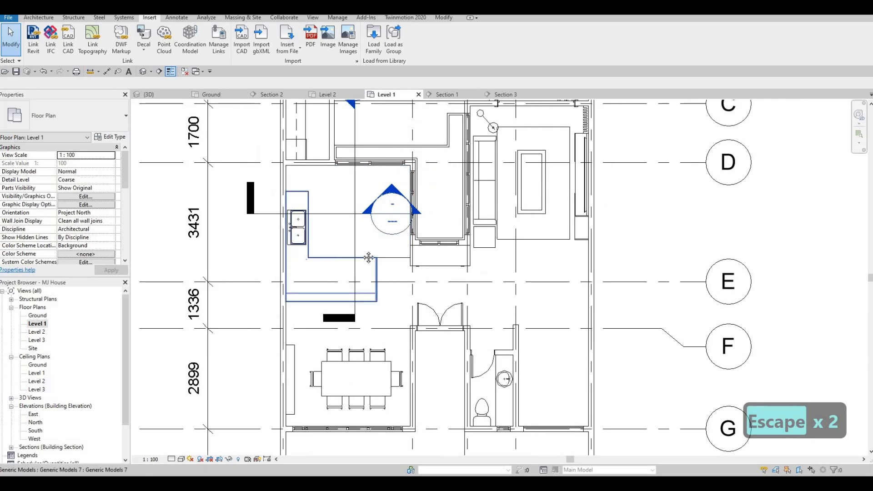
pyautogui.moveTo(367, 257); pyautogui.dragTo(368, 278, button='middle')
pyautogui.press('Escape')
pyautogui.scroll(2, 305, 214)
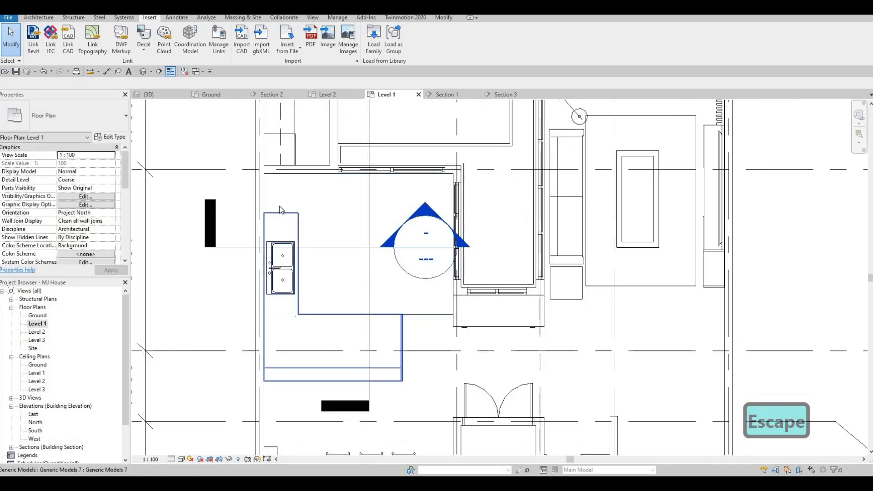
pyautogui.click(283, 213)
pyautogui.scroll(2, 282, 221)
pyautogui.moveTo(282, 221); pyautogui.dragTo(282, 223)
pyautogui.press('Escape')
pyautogui.press('Escape')
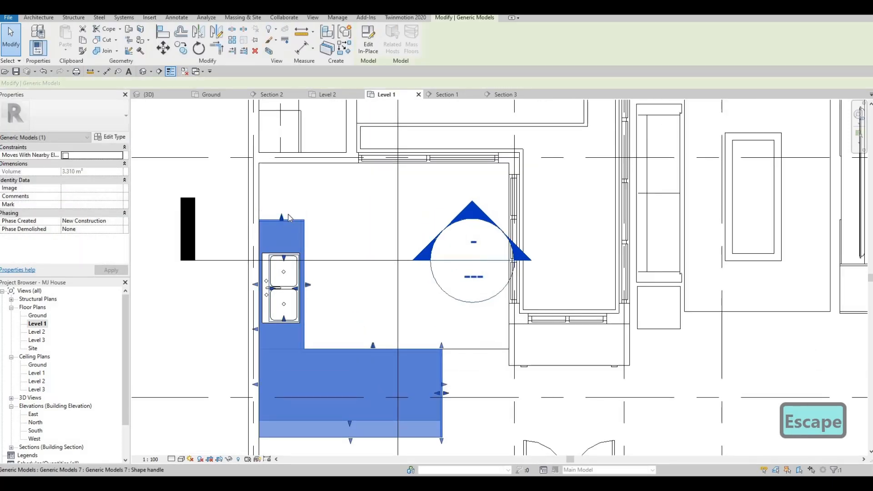
# Place a 900mm French-door refrigerator in the kitchen's northwest corner, rotated with its back against the west wall.
pyautogui.scroll(2, 287, 214)
pyautogui.press('c')
pyautogui.press('m')
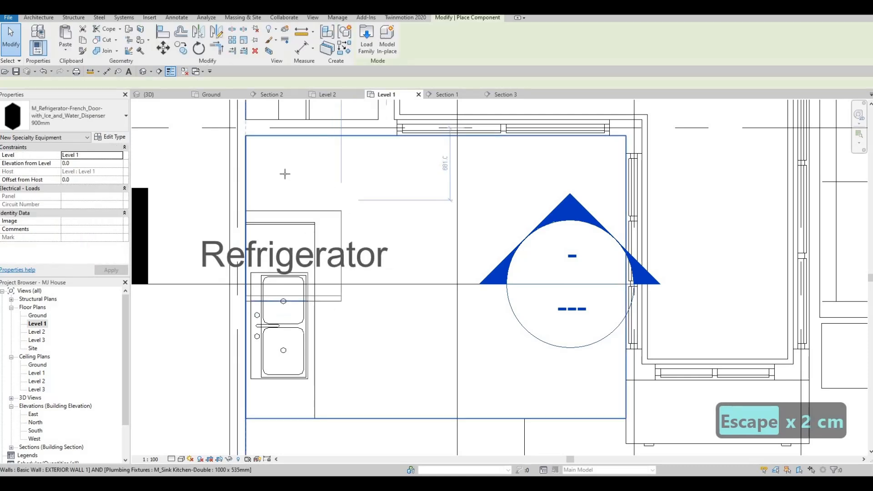
pyautogui.press('space')
pyautogui.press('space')
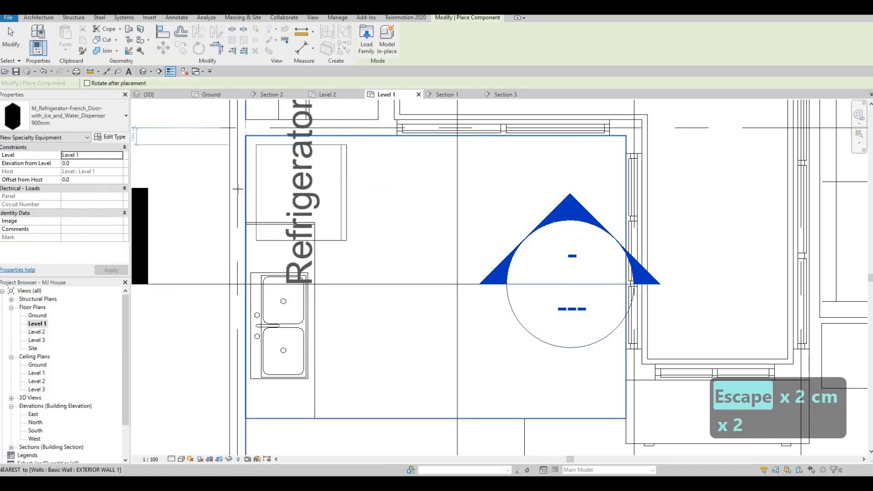
pyautogui.click(284, 195)
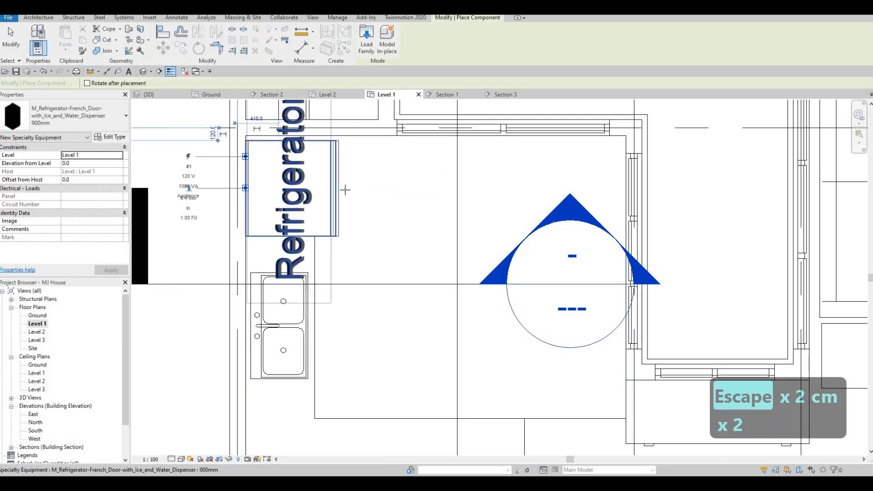
pyautogui.press('Escape')
pyautogui.press('Escape')
pyautogui.press('Escape')
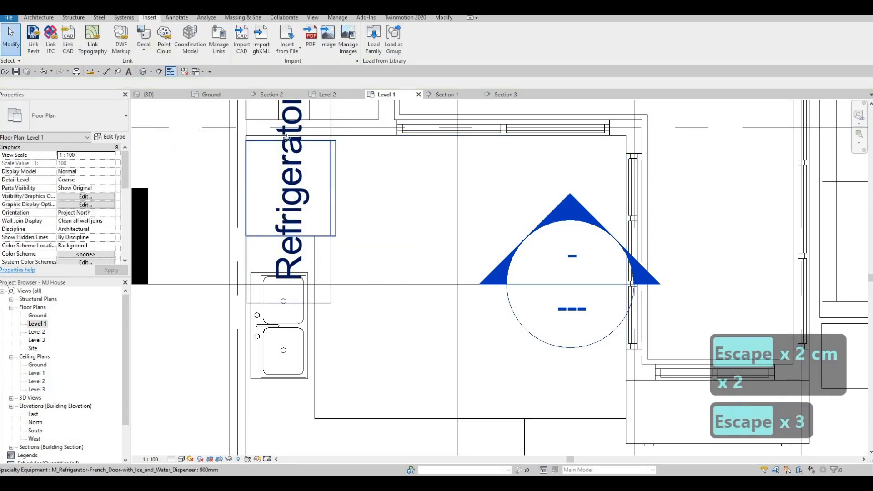
# Duplicate the refrigerator's type as 900mm 3 and turn off Show Label.
pyautogui.click(330, 197)
pyautogui.click(113, 137)
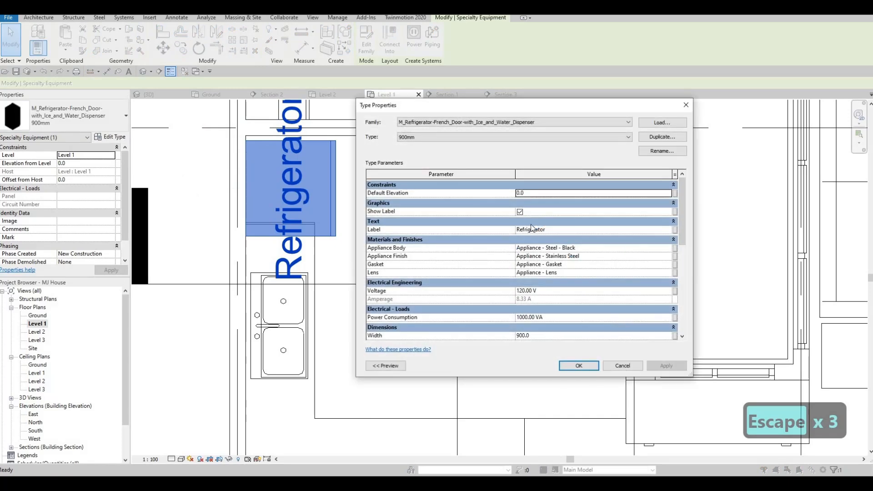
pyautogui.click(520, 212)
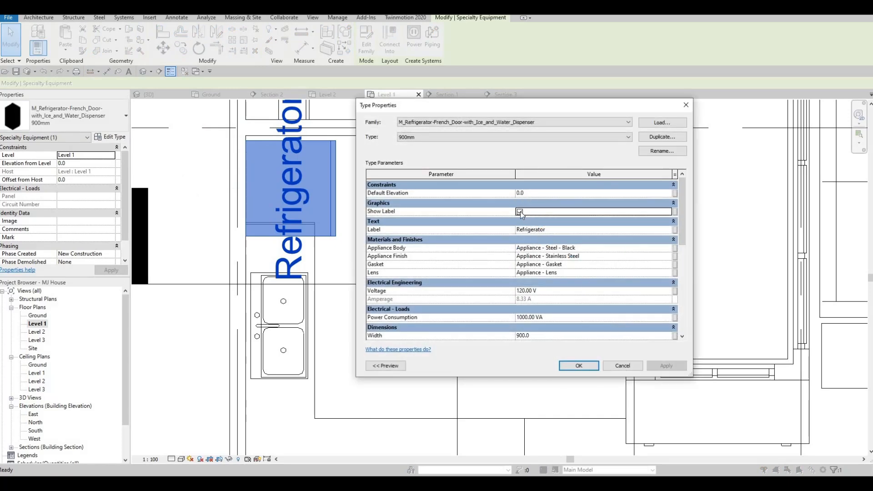
pyautogui.click(662, 136)
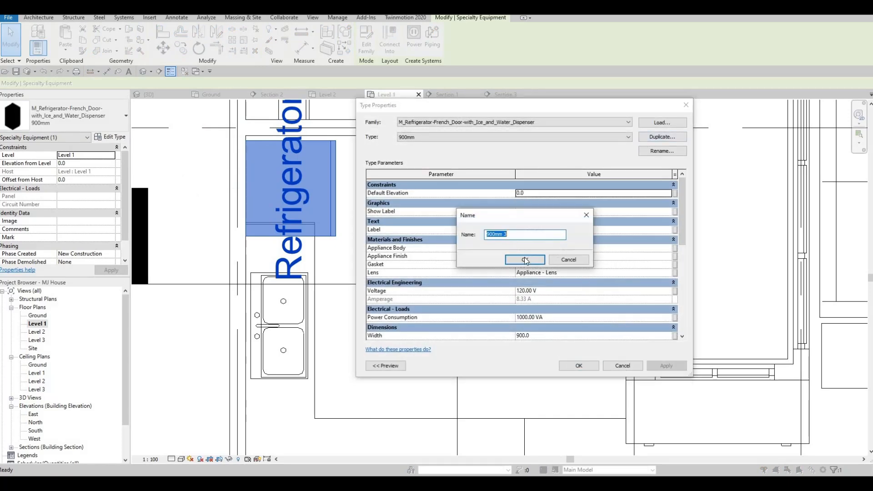
pyautogui.press('Return')
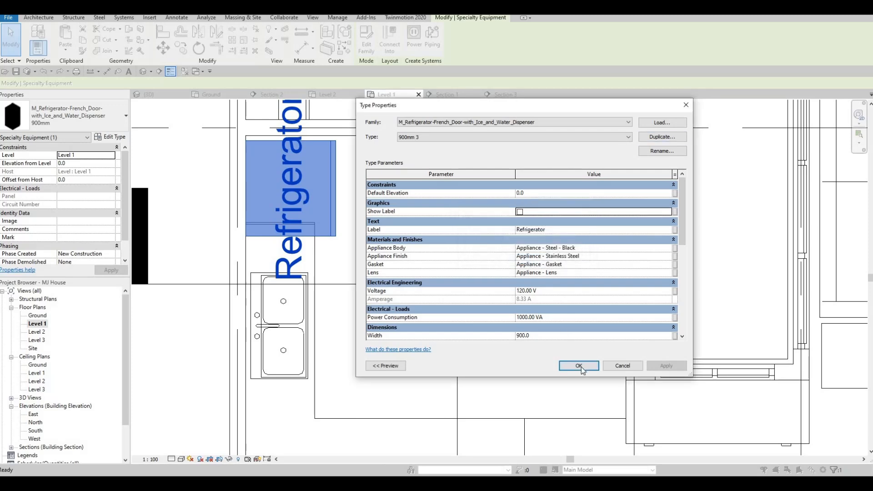
pyautogui.click(581, 365)
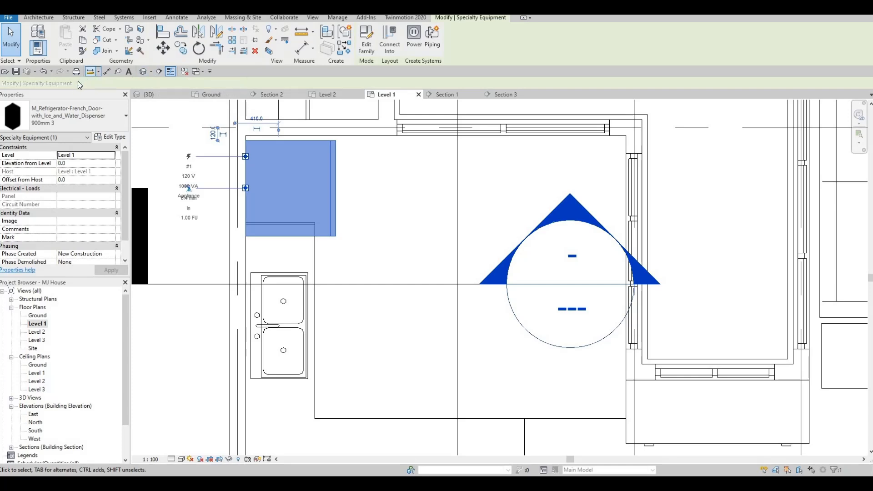
# Set the refrigerator type's depth to 750, width to 800 and wall offset to 0.
pyautogui.click(110, 137)
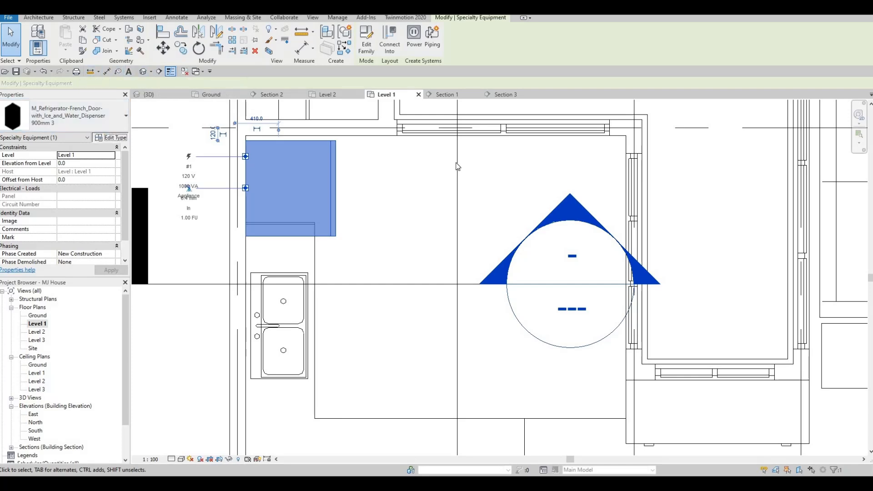
pyautogui.scroll(-5, 524, 258)
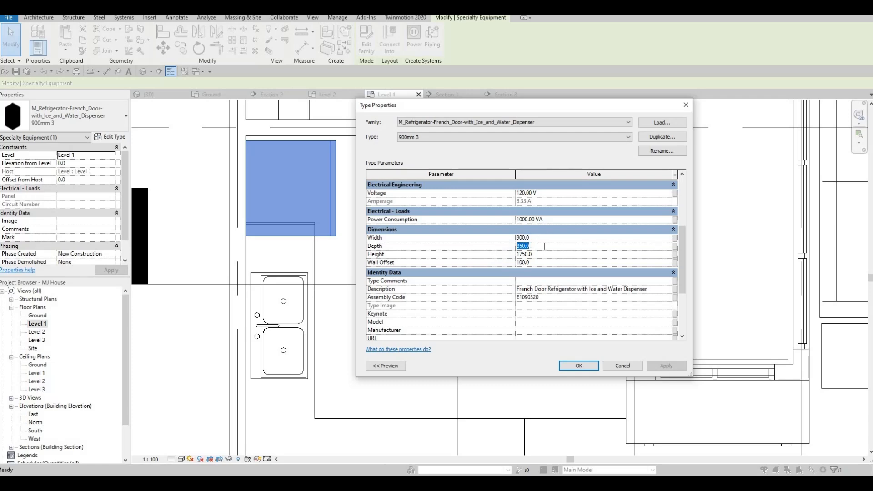
pyautogui.write('750')
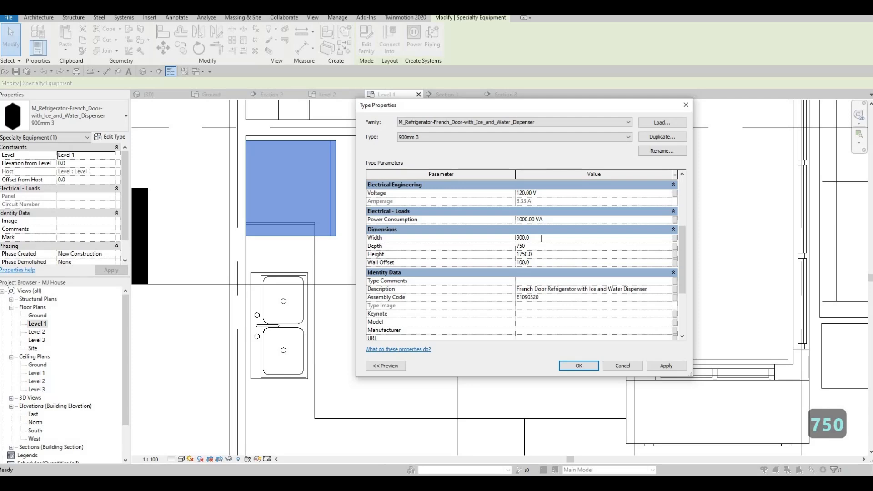
pyautogui.write('800')
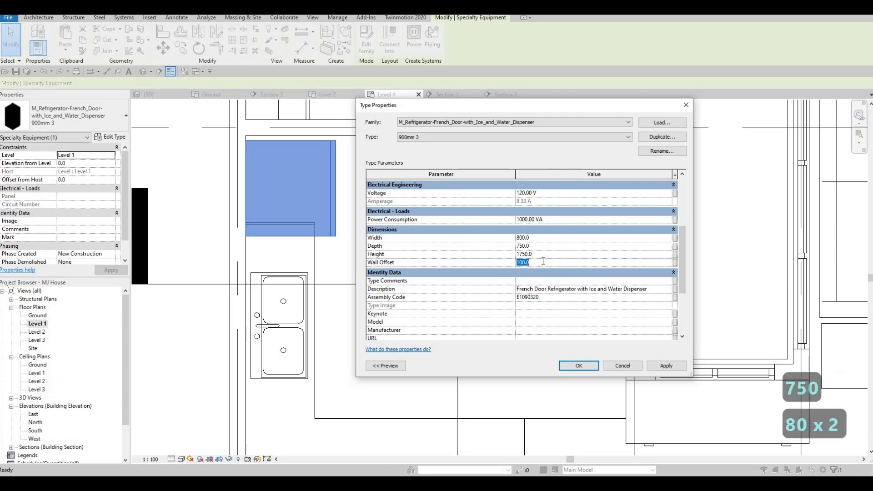
pyautogui.write('0')
pyautogui.press('Return')
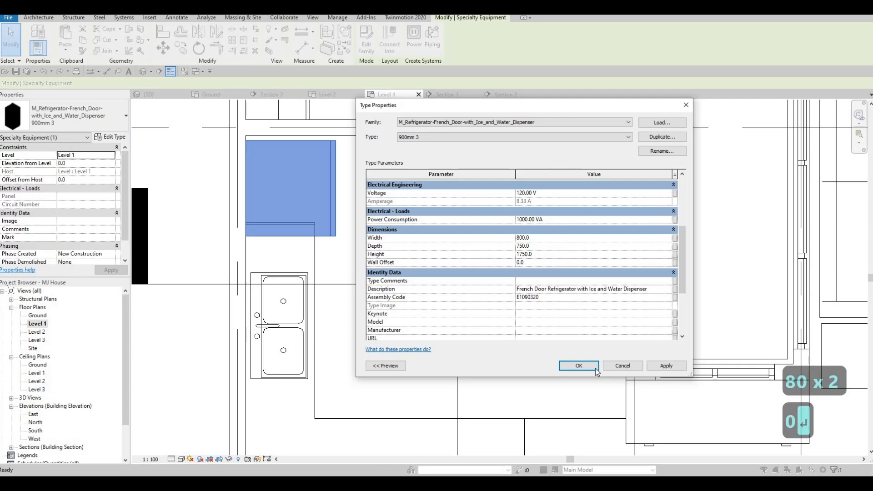
pyautogui.click(579, 365)
# Move the refrigerator slightly east so its back is clear of the west wall.
pyautogui.moveTo(319, 218); pyautogui.dragTo(318, 210, button='middle')
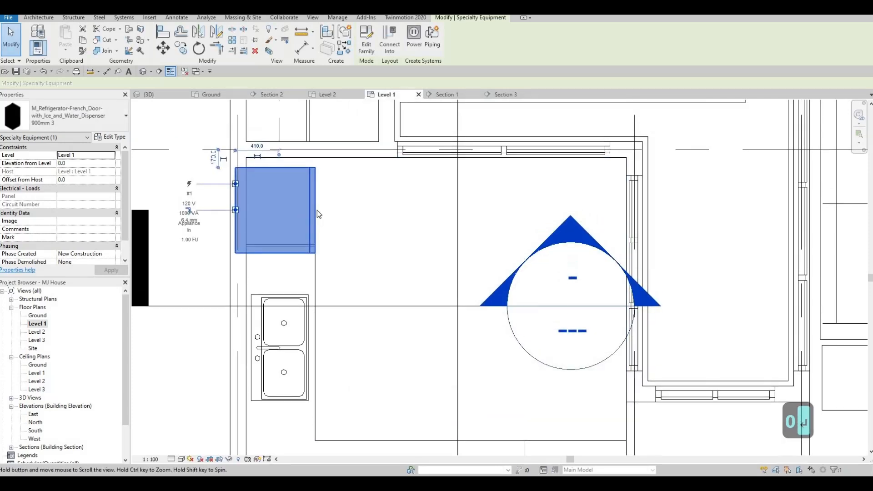
pyautogui.press('Escape')
pyautogui.moveTo(309, 205); pyautogui.dragTo(329, 206)
pyautogui.press('Escape')
pyautogui.press('Escape')
pyautogui.press('a')
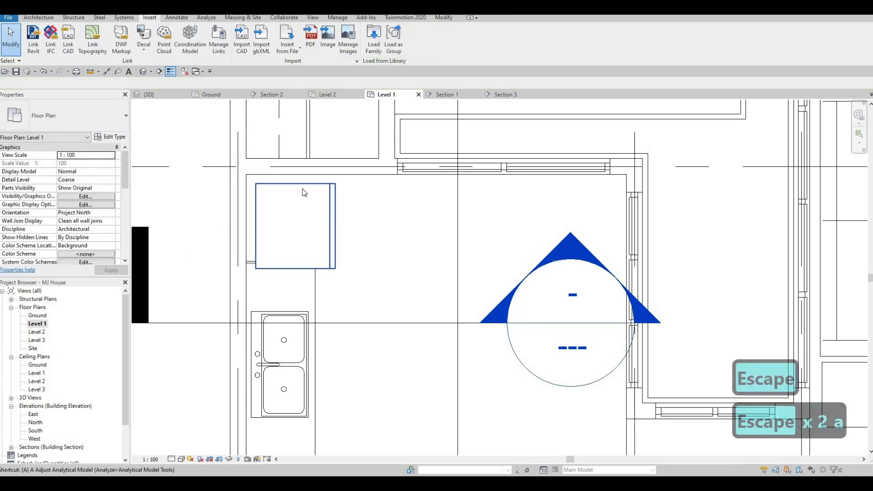
pyautogui.press('a')
pyautogui.press('l')
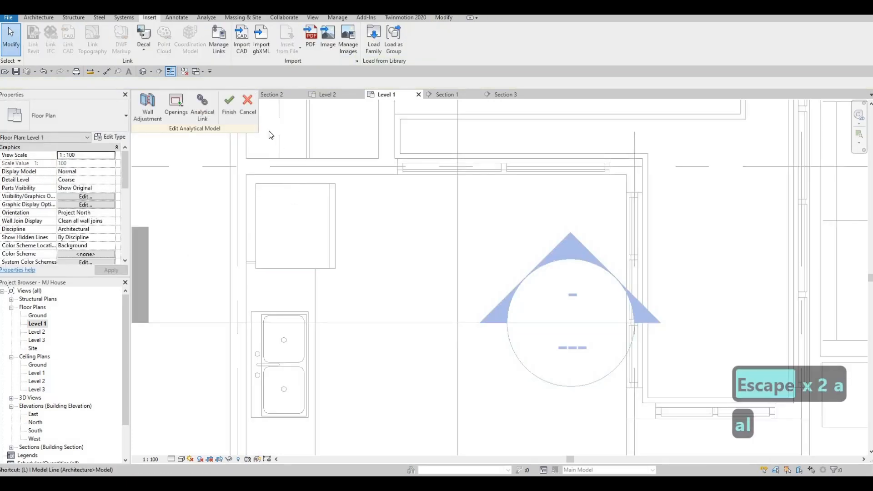
pyautogui.press('Escape')
pyautogui.press('Escape')
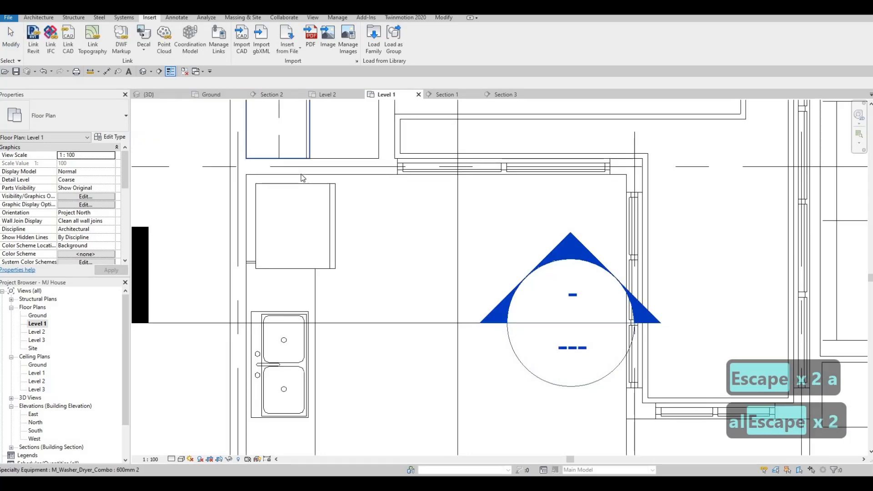
# Align the back of the refrigerator with the inner face of the west wall.
pyautogui.press('Escape')
pyautogui.press('a')
pyautogui.press('l')
pyautogui.click(254, 195)
pyautogui.click(275, 184)
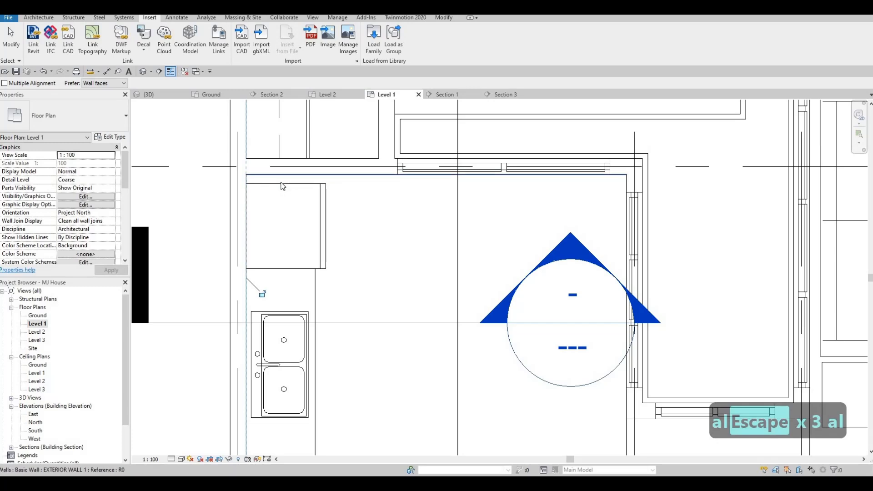
pyautogui.press('Escape')
pyautogui.press('Escape')
# Nudge the refrigerator slightly north toward the kitchen's north wall.
pyautogui.click(280, 183)
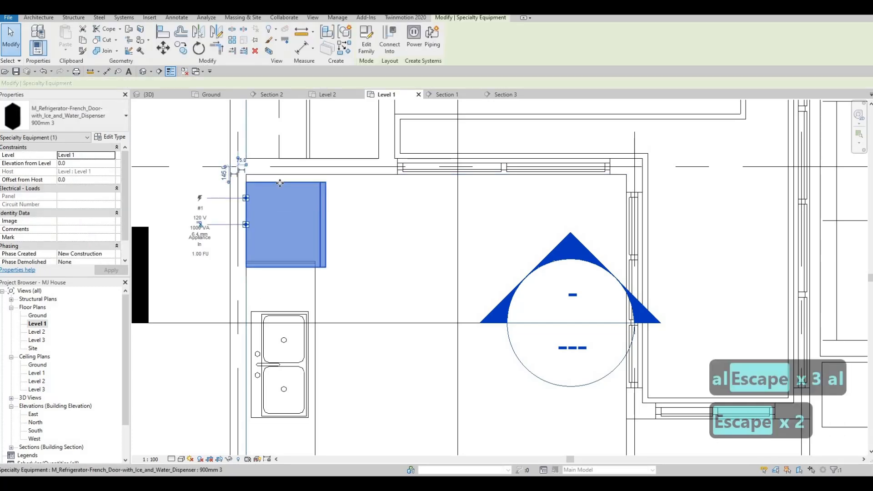
pyautogui.press('Up')
pyautogui.press('Up')
pyautogui.press('Escape')
pyautogui.press('Escape')
# Shorten the north end of the in-place counter so it stops south of the refrigerator.
pyautogui.scroll(1, 318, 285)
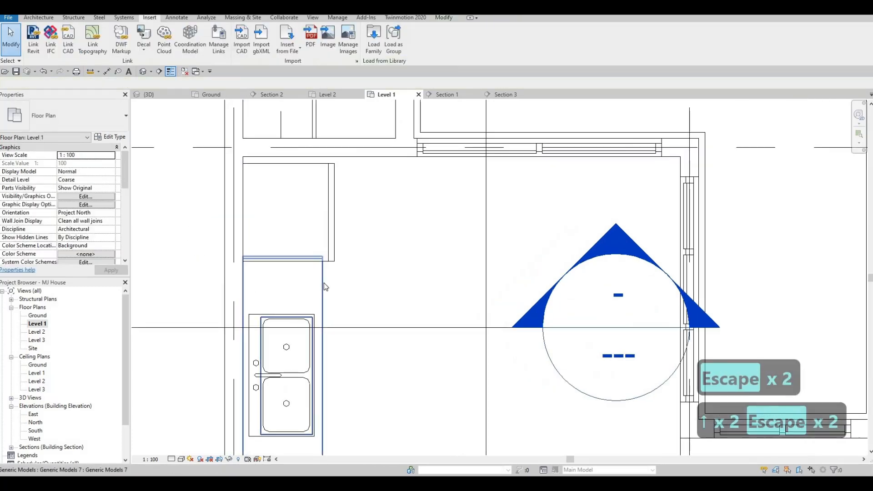
pyautogui.click(296, 267)
pyautogui.scroll(1, 278, 270)
pyautogui.moveTo(281, 252); pyautogui.dragTo(279, 279)
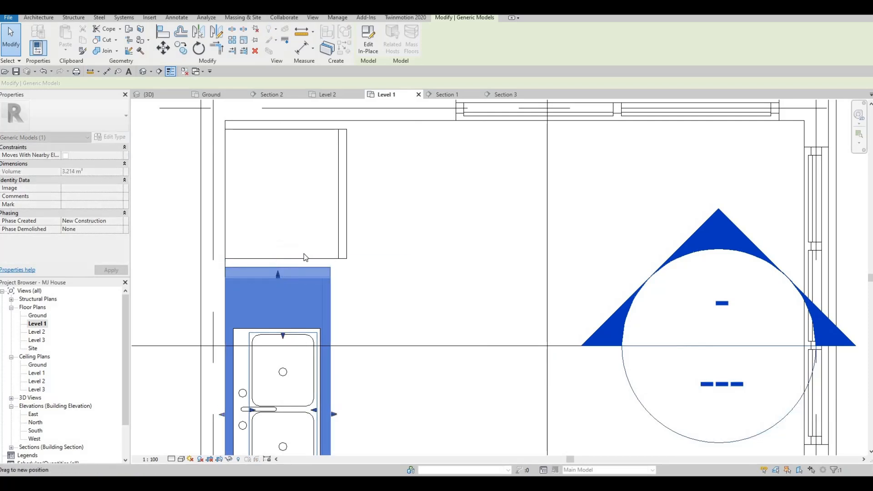
pyautogui.press('Escape')
# Extend the counter's north end slightly back toward the refrigerator, leaving a narrow gap.
pyautogui.click(281, 277)
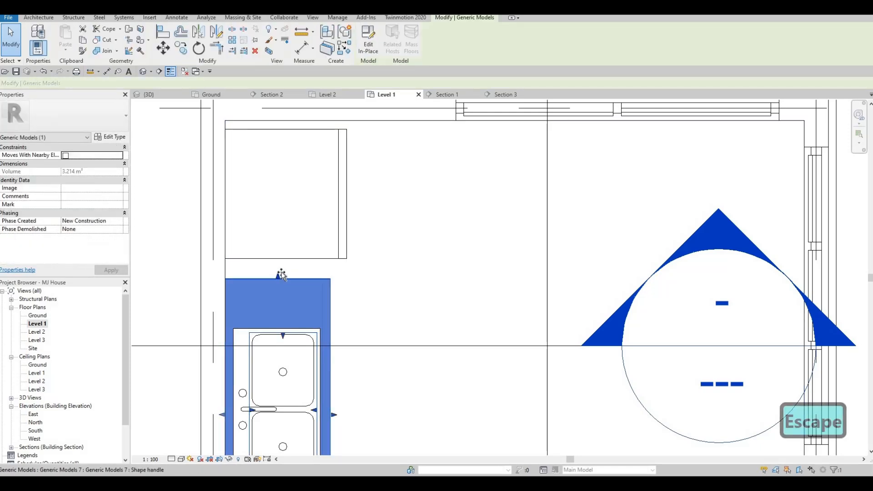
pyautogui.press('Escape')
pyautogui.click(278, 273)
pyautogui.moveTo(278, 273); pyautogui.dragTo(278, 273)
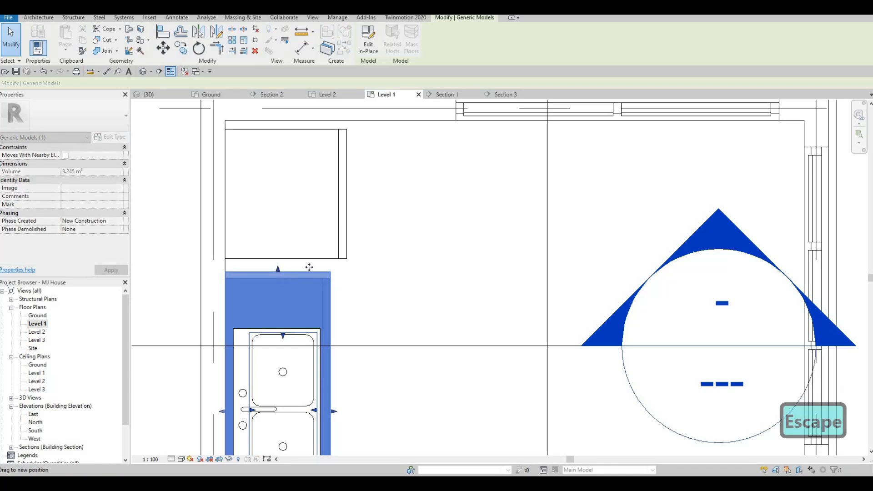
pyautogui.press('Escape')
# Fine-tune the counter's north edge by pulling it slightly farther south of the refrigerator.
pyautogui.scroll(5, 318, 272)
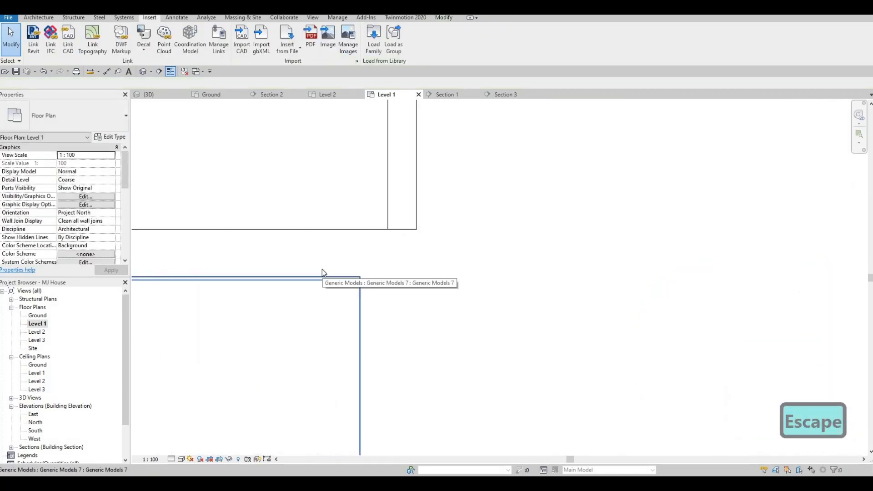
pyautogui.scroll(-3, 311, 272)
pyautogui.click(230, 274)
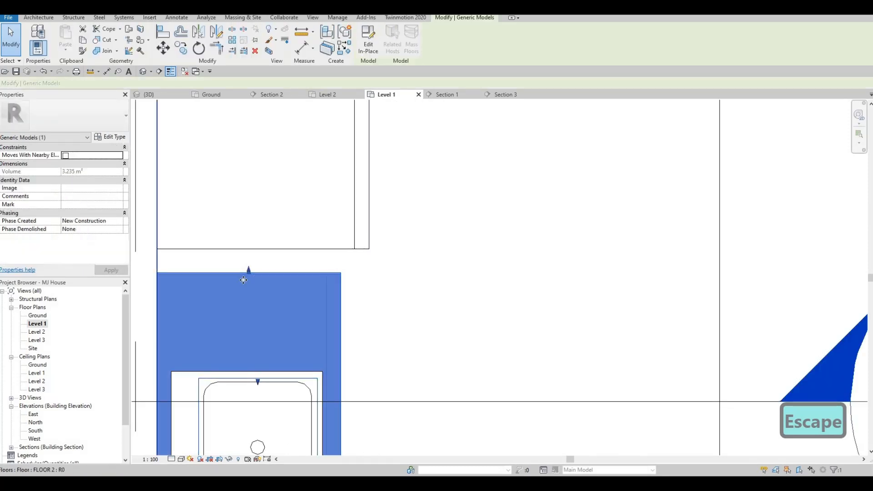
pyautogui.scroll(1, 224, 269)
pyautogui.scroll(2, 225, 268)
pyautogui.moveTo(220, 263); pyautogui.dragTo(219, 268)
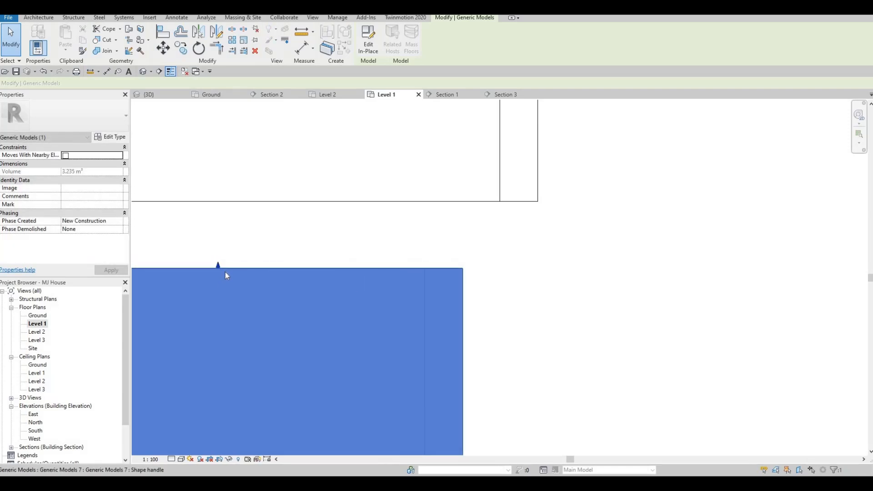
pyautogui.press('Escape')
pyautogui.scroll(-3, 245, 143)
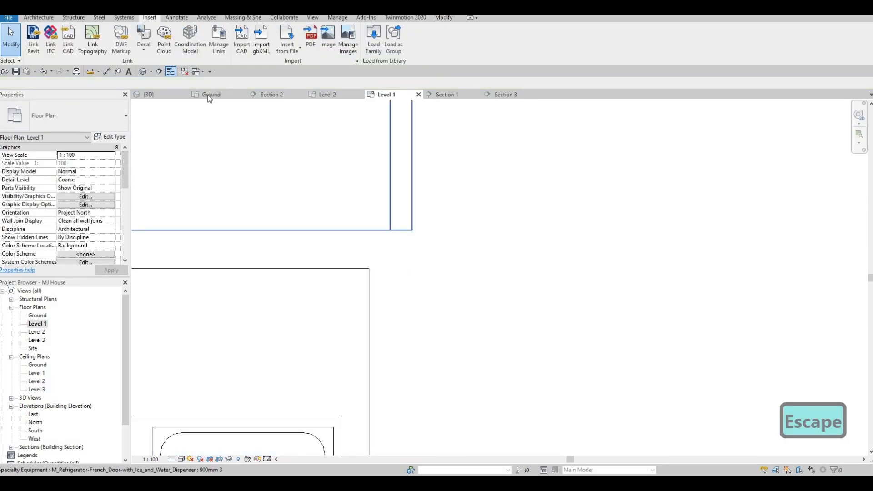
# Try to align the counter's north end face beside the refrigerator in the 3D view.
pyautogui.click(162, 97)
pyautogui.keyDown('shift'); pyautogui.moveTo(252, 214); pyautogui.dragTo(487, 301, button='middle'); pyautogui.keyUp('shift')
pyautogui.moveTo(561, 366); pyautogui.dragTo(487, 302, button='middle')
pyautogui.scroll(5, 488, 302)
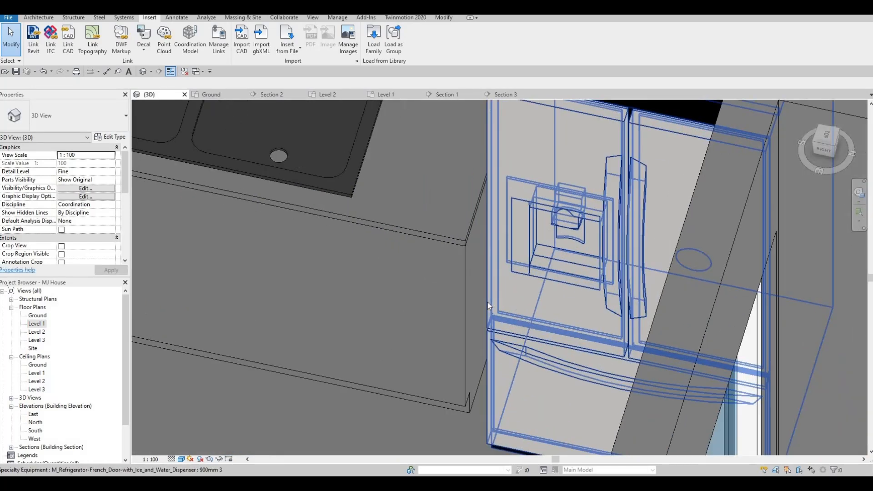
pyautogui.press('a')
pyautogui.press('l')
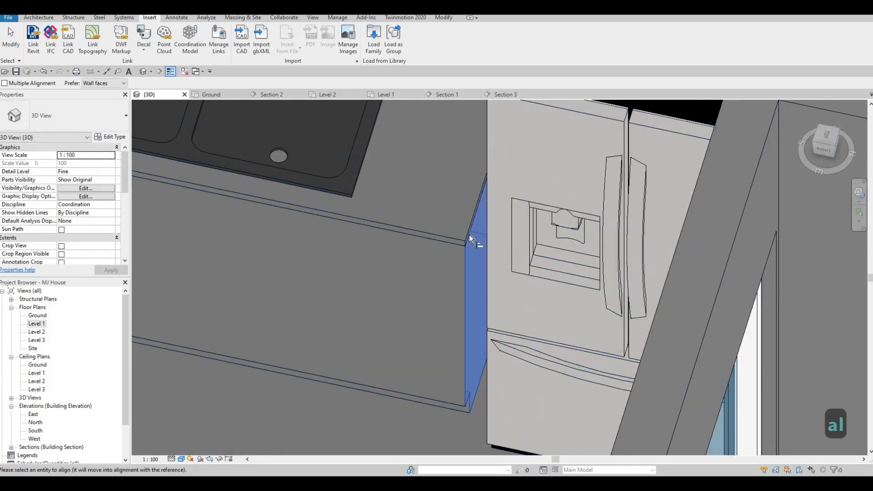
pyautogui.scroll(-5, 460, 253)
pyautogui.press('Escape')
pyautogui.press('Escape')
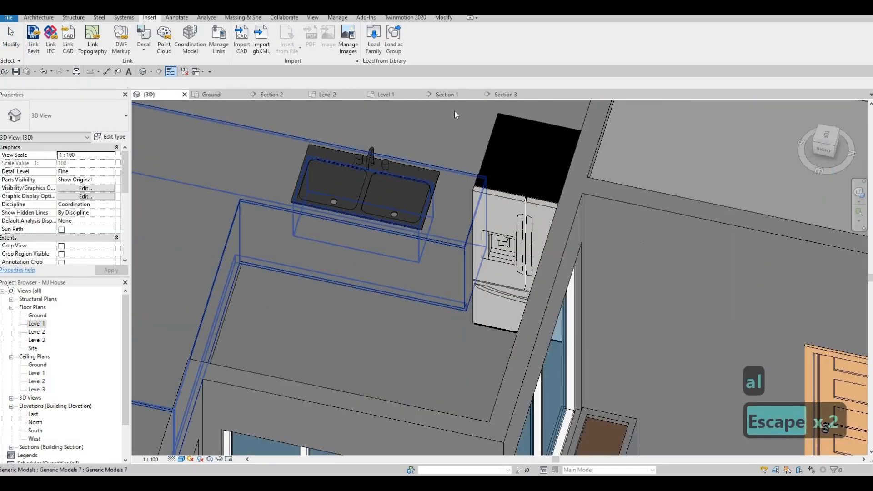
pyautogui.press('F1')
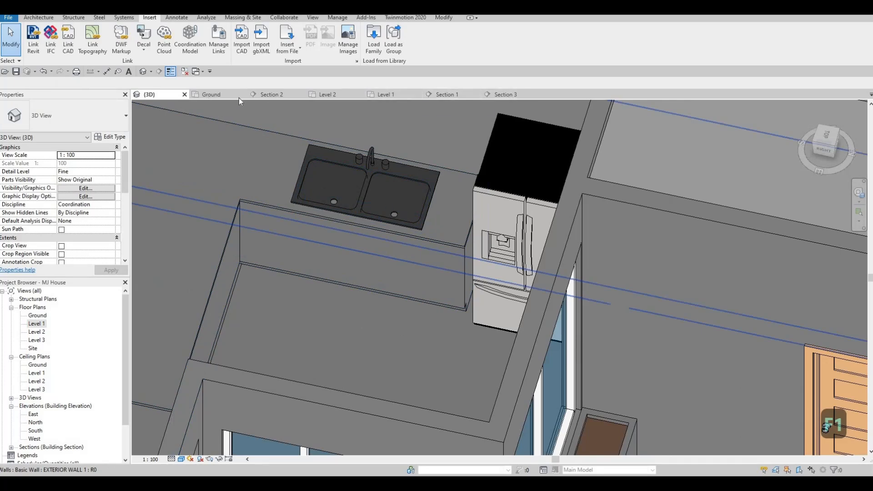
# Open Section 1 from its marker in the Level 1 plan and nudge the refrigerator slightly toward the counter.
pyautogui.click(386, 94)
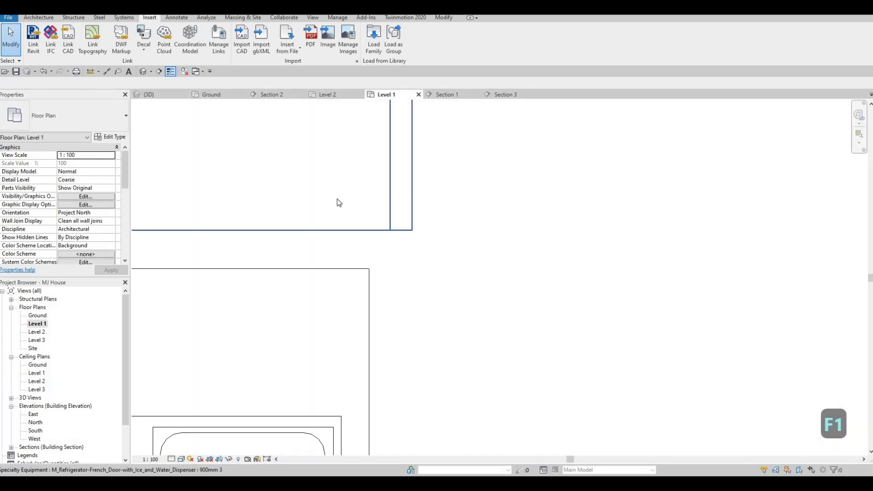
pyautogui.scroll(-8, 347, 203)
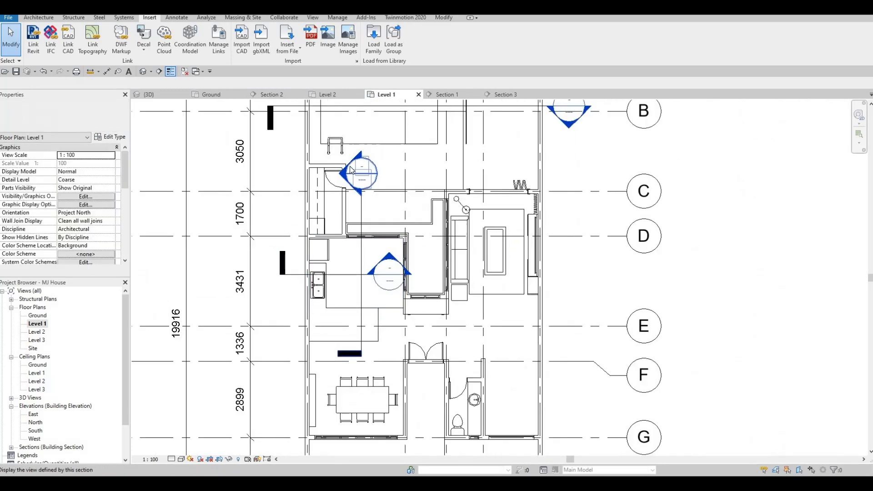
pyautogui.press('Escape')
pyautogui.doubleClick(351, 170)
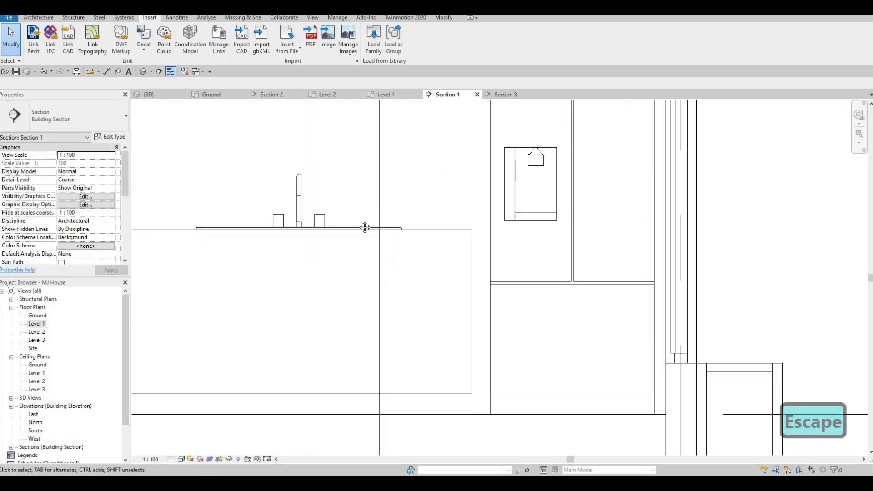
pyautogui.scroll(3, 405, 200)
pyautogui.click(403, 197)
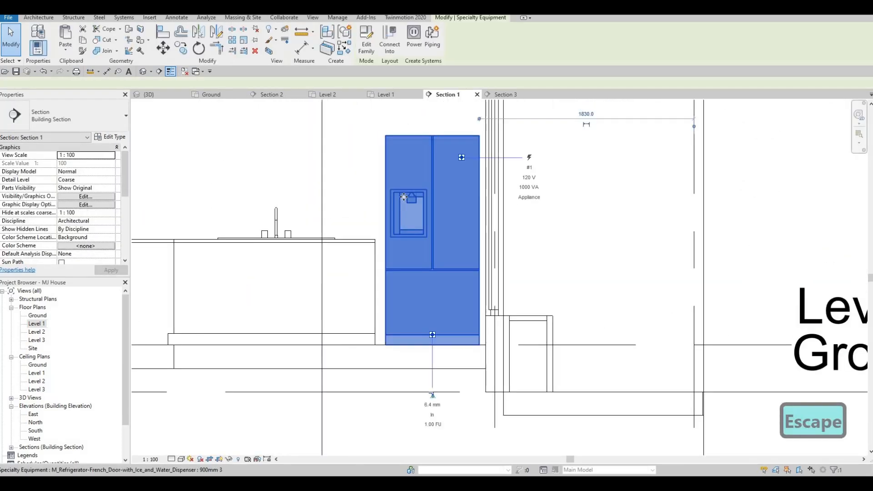
pyautogui.press('Left')
pyautogui.press('Left')
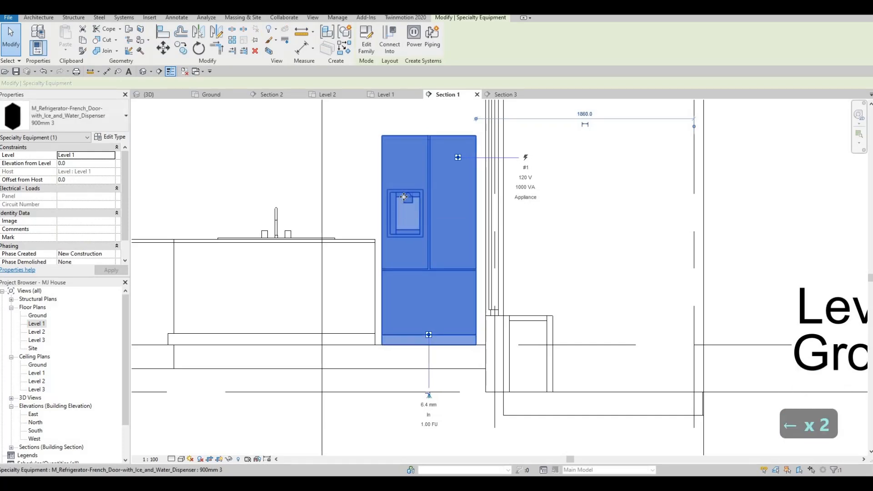
pyautogui.press('Escape')
pyautogui.press('Escape')
pyautogui.scroll(-3, 391, 273)
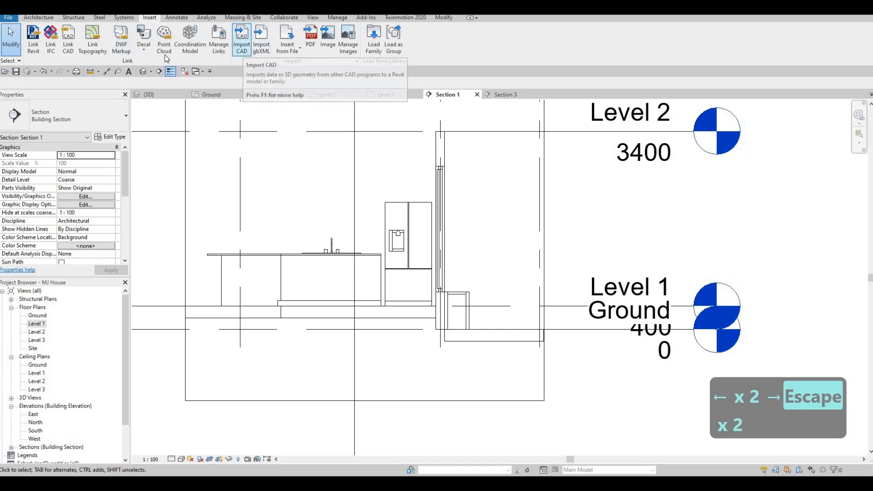
pyautogui.click(38, 18)
pyautogui.click(105, 49)
pyautogui.click(132, 84)
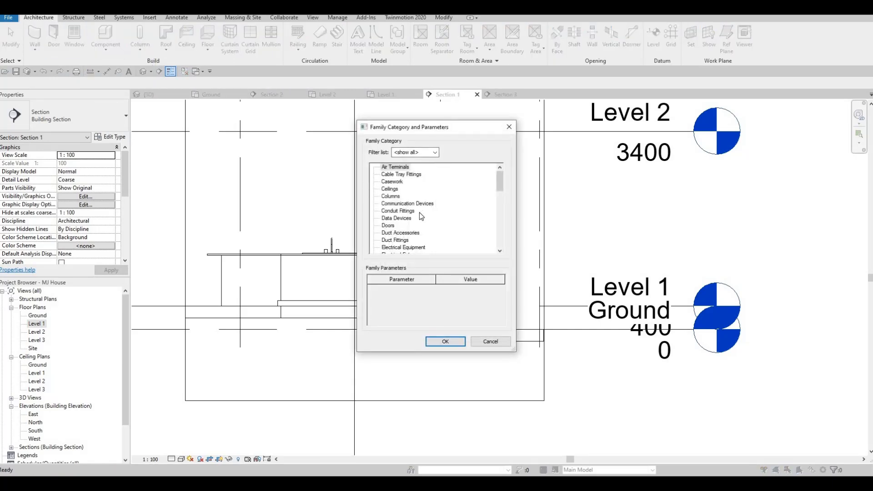
pyautogui.scroll(-2, 419, 212)
pyautogui.press('Escape')
pyautogui.press('Escape')
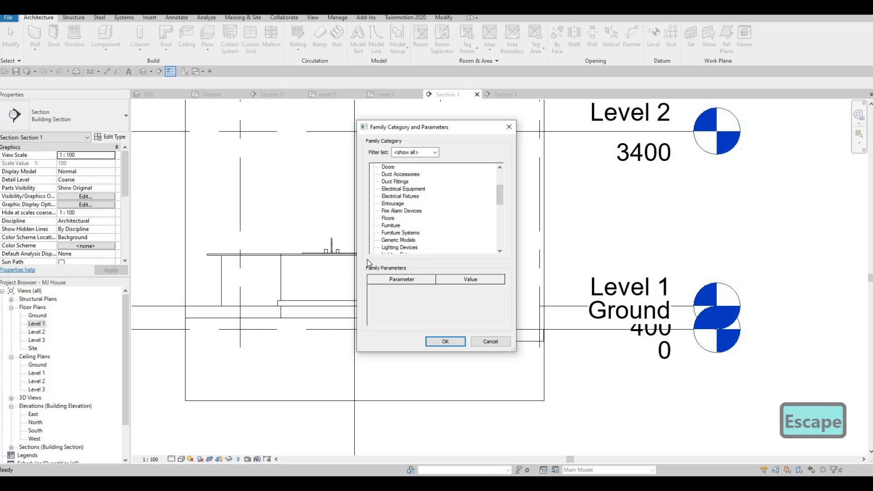
# Try to start an extrusion on a picked work plane inside the counter's in-place model.
pyautogui.click(253, 277)
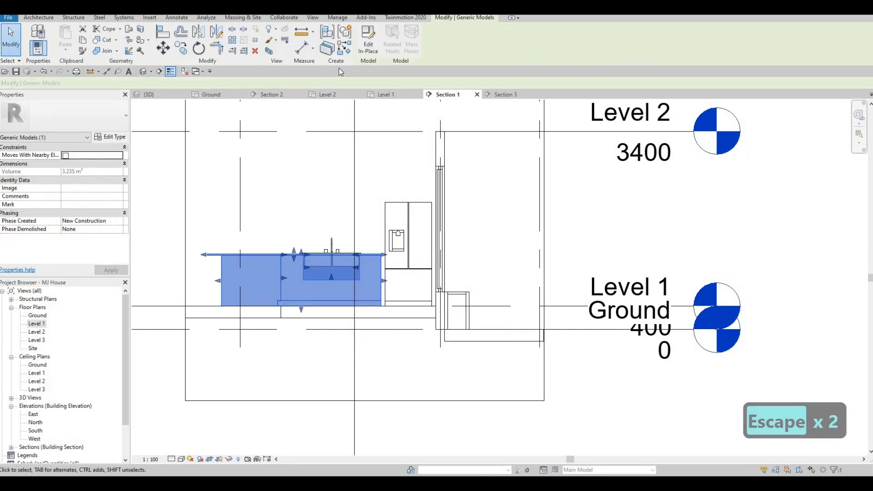
pyautogui.click(369, 38)
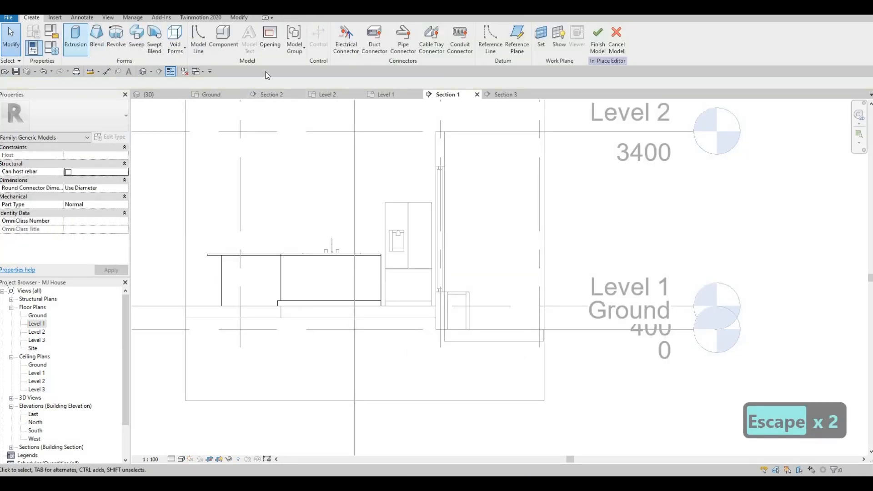
pyautogui.click(76, 37)
pyautogui.click(410, 293)
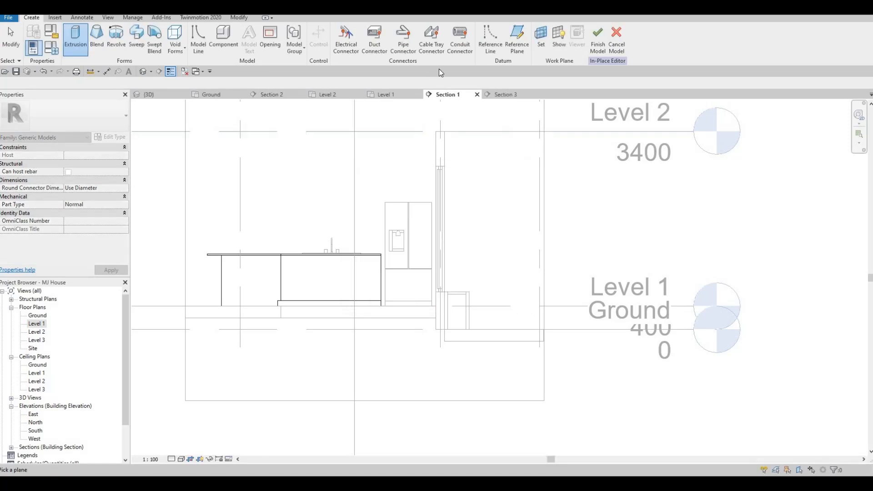
pyautogui.press('Escape')
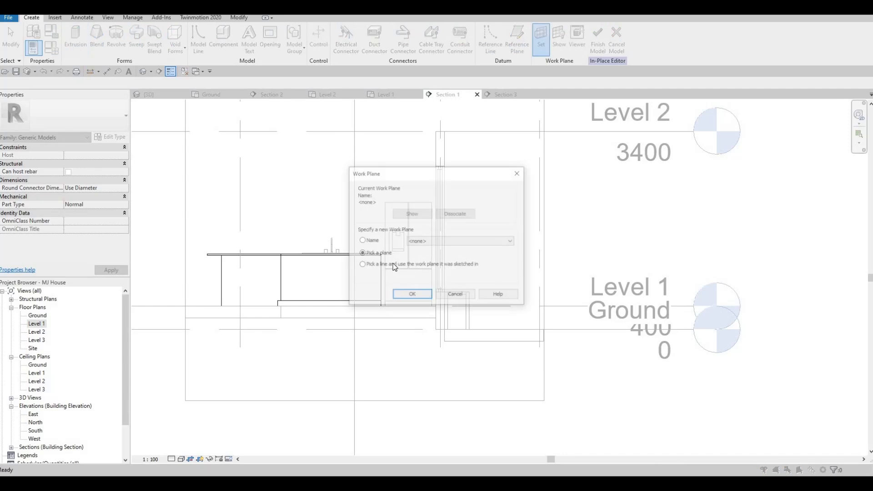
pyautogui.press('Return')
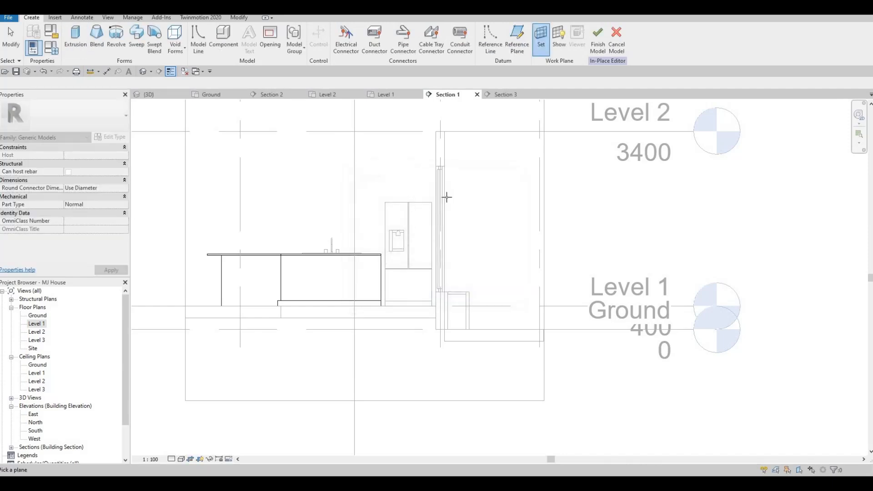
pyautogui.scroll(-2, 371, 172)
pyautogui.press('Escape')
pyautogui.press('Escape')
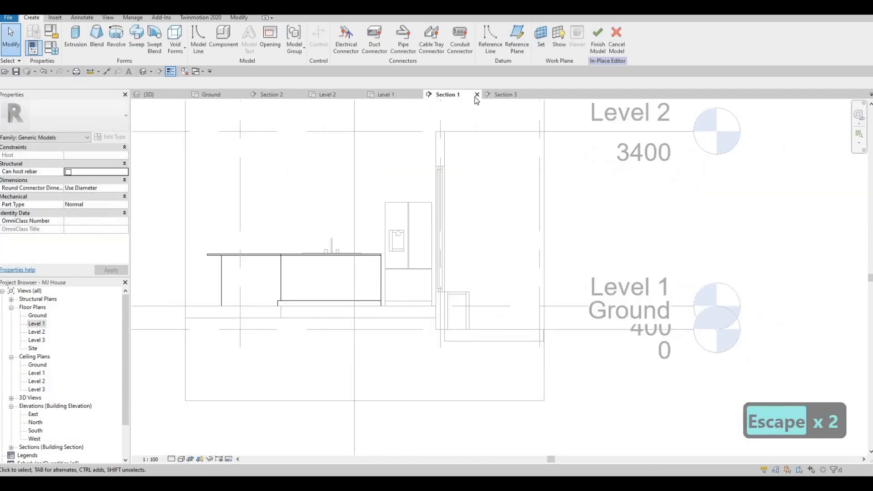
pyautogui.click(598, 39)
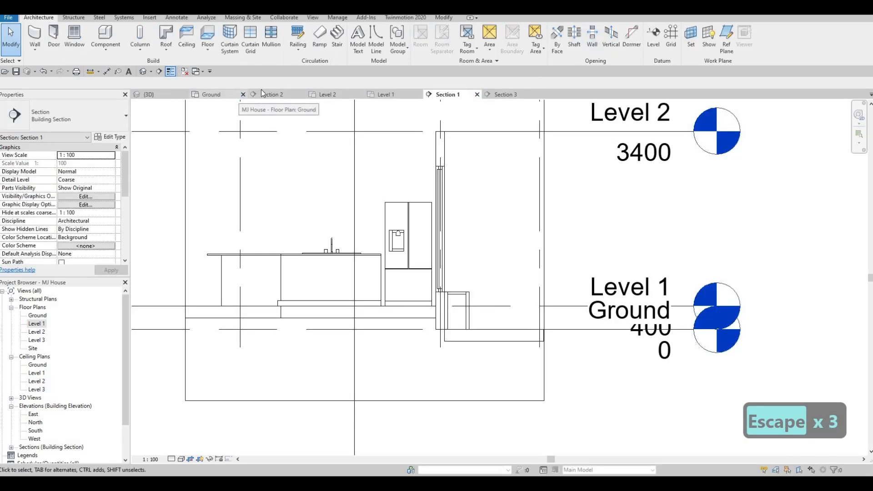
# Select Section 1 in the Level 1 plan and adjust its far clip to just beyond the west wall.
pyautogui.click(391, 94)
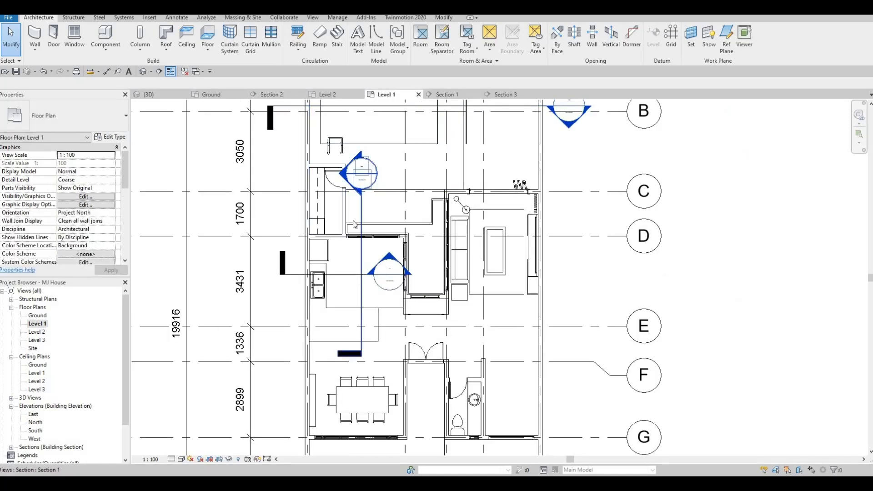
pyautogui.click(356, 224)
pyautogui.moveTo(305, 269); pyautogui.dragTo(312, 203)
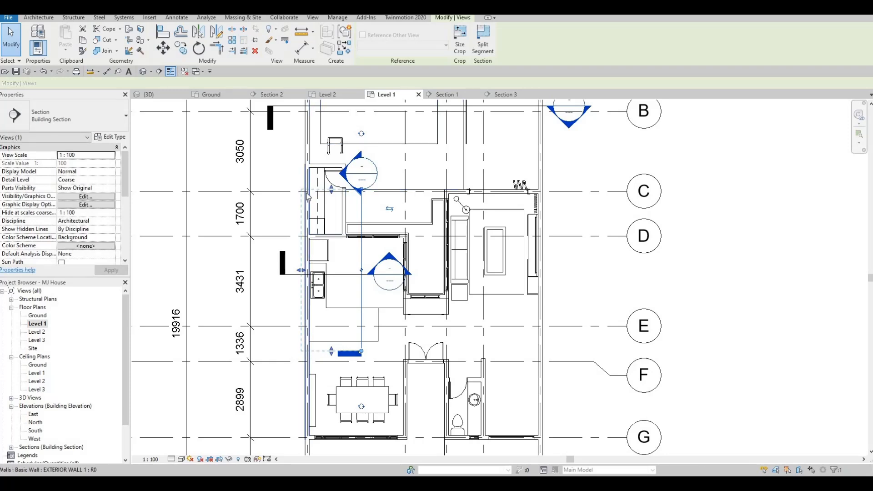
pyautogui.scroll(5, 307, 196)
pyautogui.scroll(-2, 319, 181)
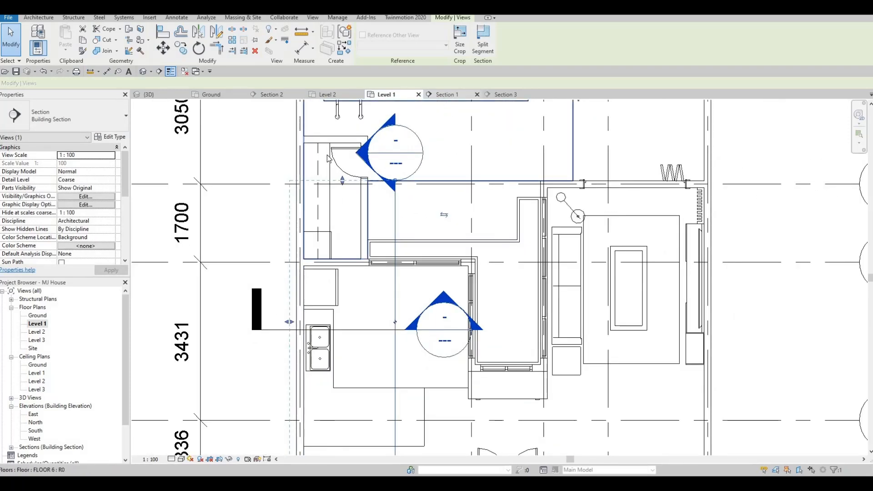
# Clear the section marker selection in the Level 1 plan and switch to the Section 1 view.
pyautogui.scroll(-2, 332, 168)
pyautogui.press('Escape')
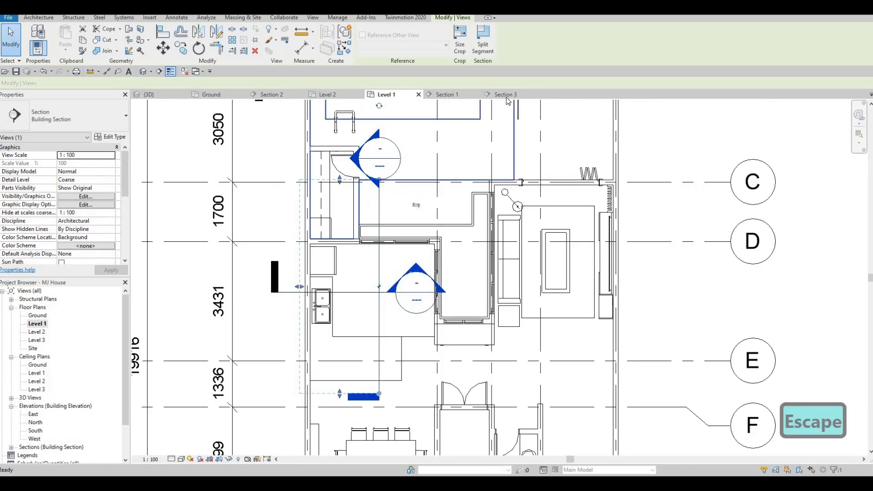
pyautogui.press('Escape')
pyautogui.click(505, 95)
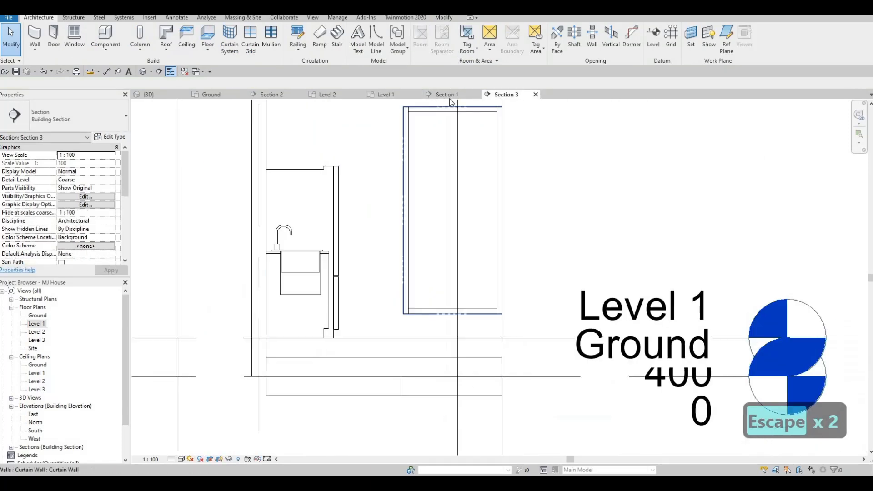
pyautogui.click(450, 95)
pyautogui.scroll(-1, 387, 155)
pyautogui.press('Escape')
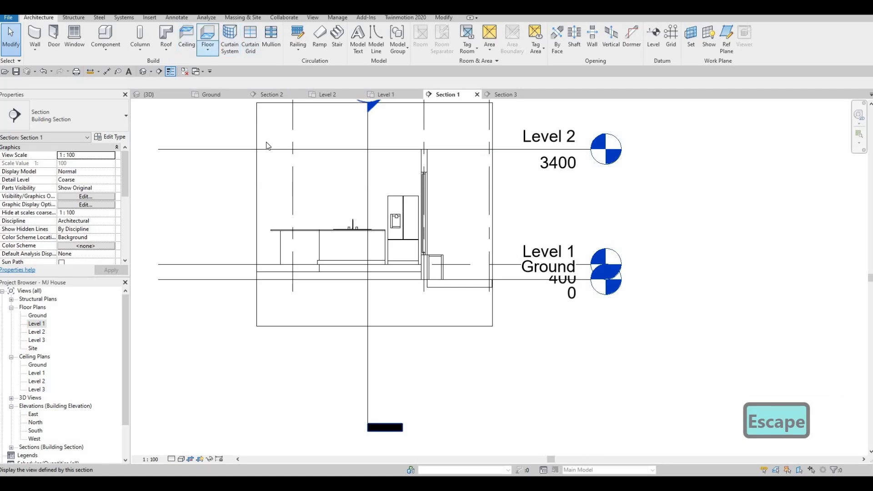
# Edit the counter's in-place model and start an extrusion using the exterior wall face as the picked work plane.
pyautogui.click(338, 250)
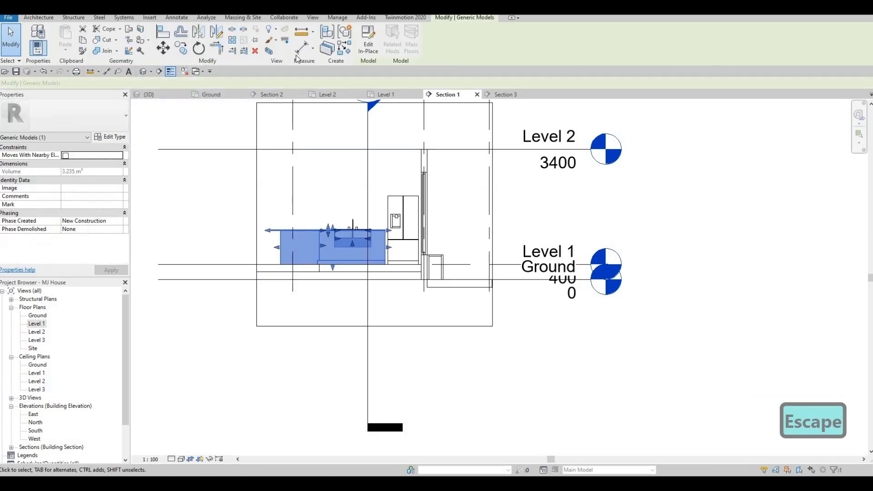
pyautogui.click(367, 51)
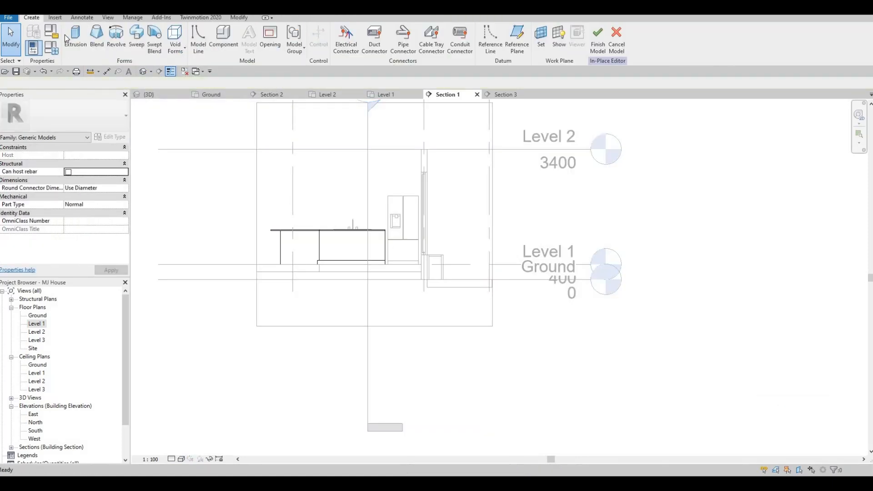
pyautogui.click(74, 42)
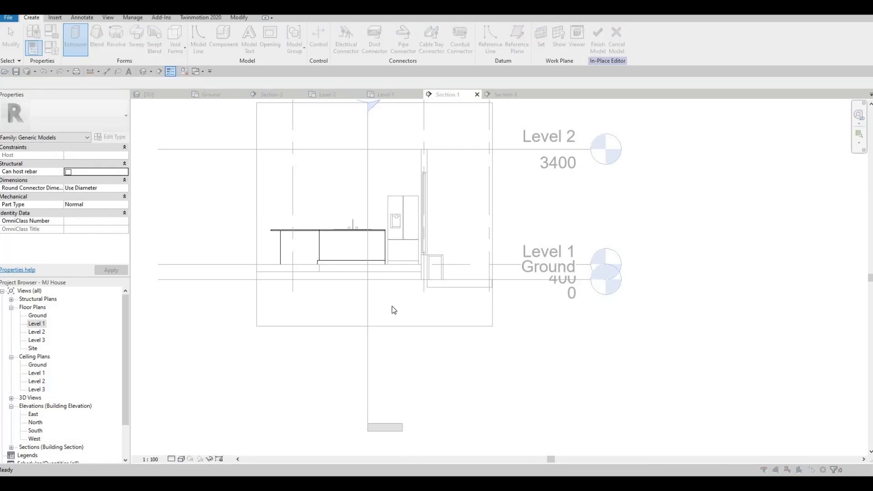
pyautogui.press('Return')
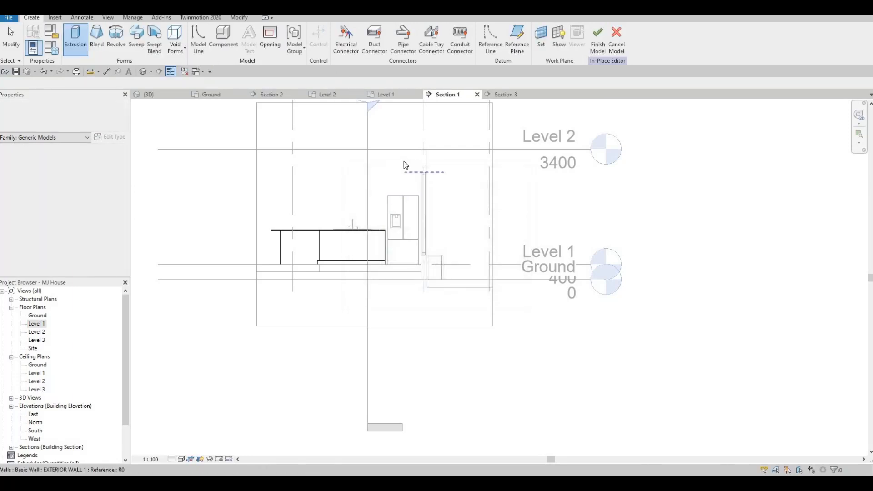
pyautogui.click(308, 117)
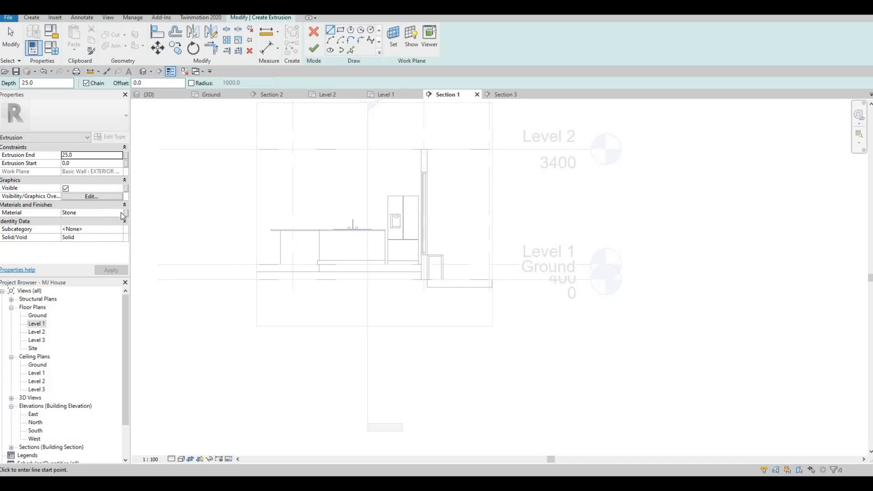
# Search the materials for "C" and look through the project materials and the AEC wood library for a cabinet finish.
pyautogui.click(123, 217)
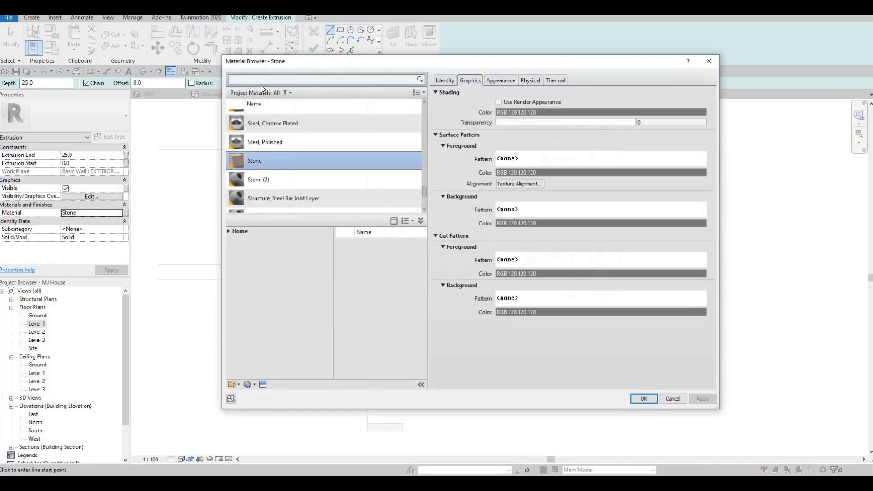
pyautogui.scroll(-5, 278, 184)
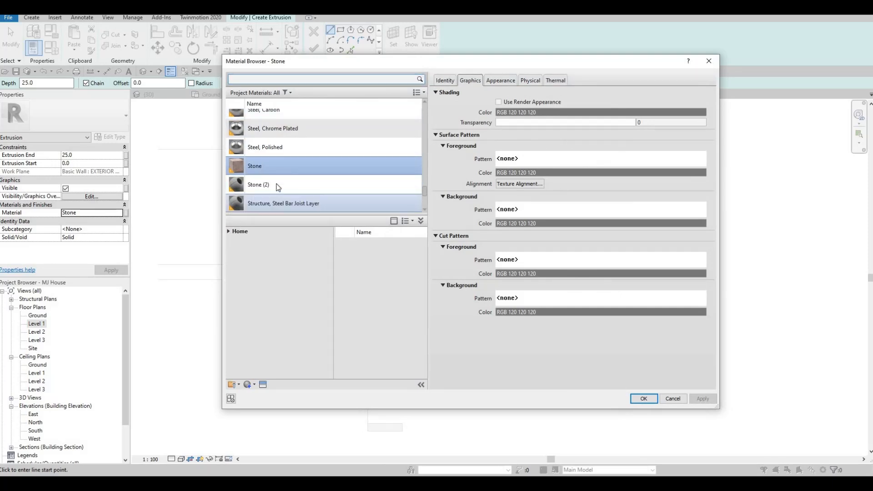
pyautogui.scroll(10, 274, 182)
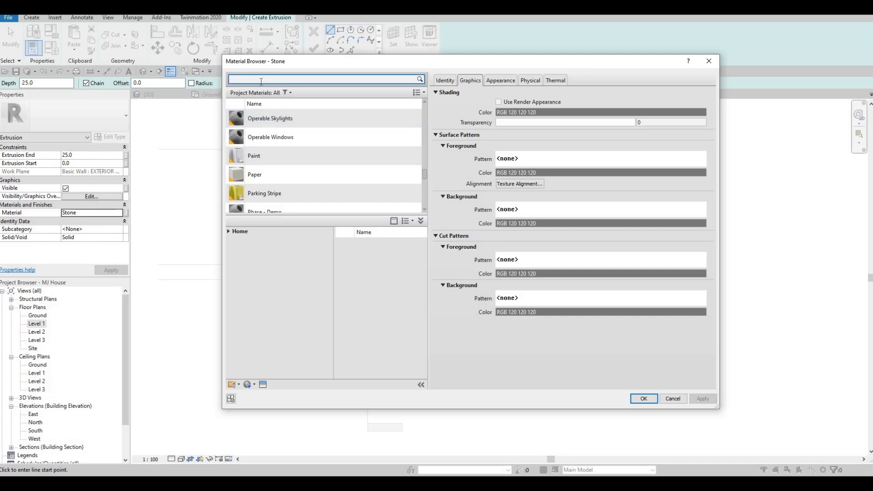
pyautogui.write('C')
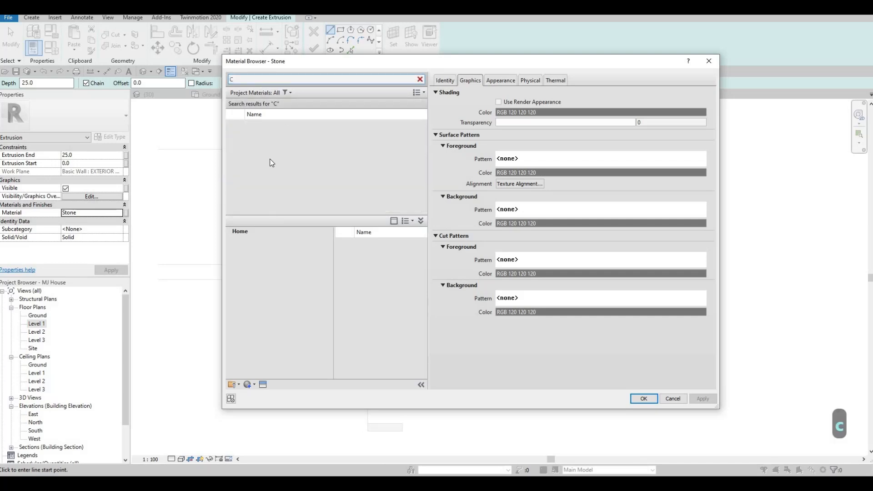
pyautogui.scroll(-8, 269, 163)
pyautogui.scroll(-6, 269, 163)
pyautogui.scroll(-8, 268, 163)
pyautogui.scroll(-8, 269, 164)
pyautogui.scroll(-3, 268, 164)
pyautogui.scroll(2, 269, 165)
pyautogui.scroll(6, 268, 164)
pyautogui.scroll(15, 269, 169)
pyautogui.scroll(5, 267, 167)
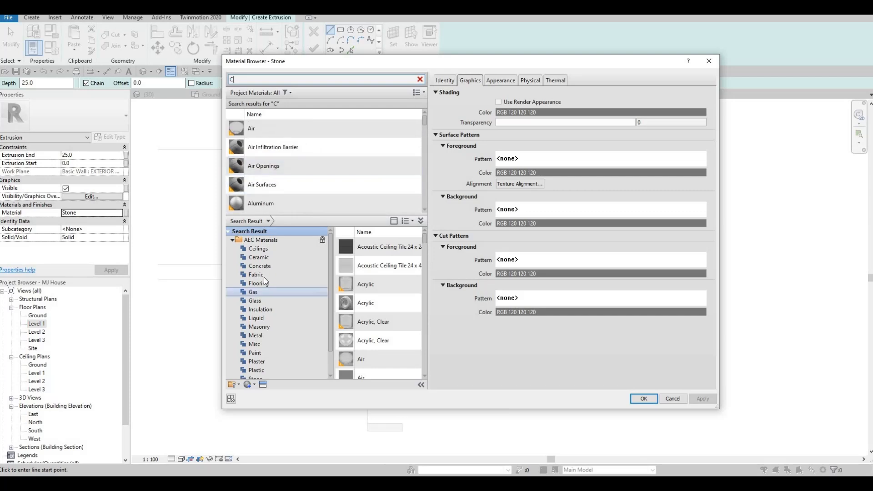
pyautogui.scroll(-1, 264, 365)
pyautogui.click(269, 370)
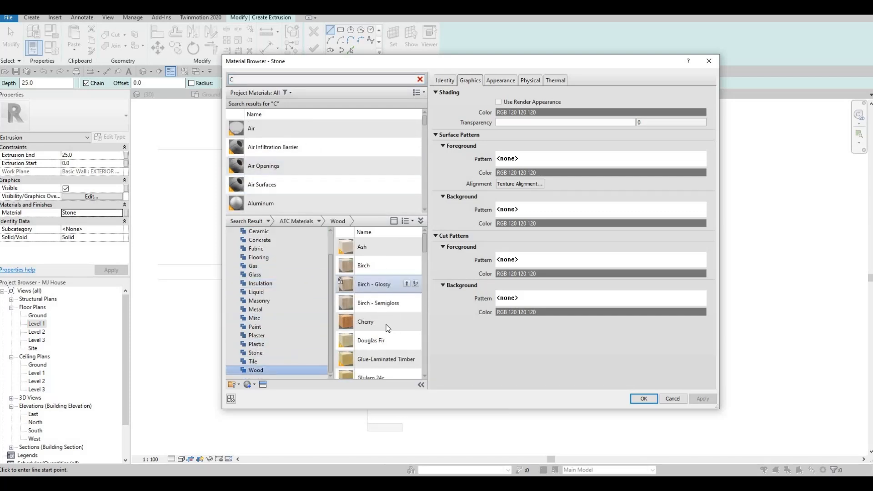
pyautogui.scroll(-3, 387, 325)
pyautogui.scroll(2, 388, 326)
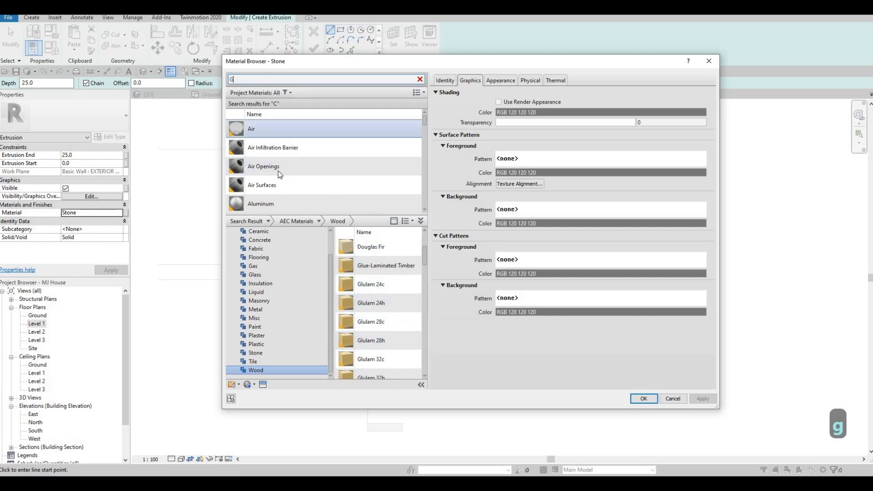
# Filter the materials by "G" and assign Glulam 24c to the extrusion.
pyautogui.scroll(-4, 278, 172)
pyautogui.scroll(-2, 268, 170)
pyautogui.scroll(1, 267, 173)
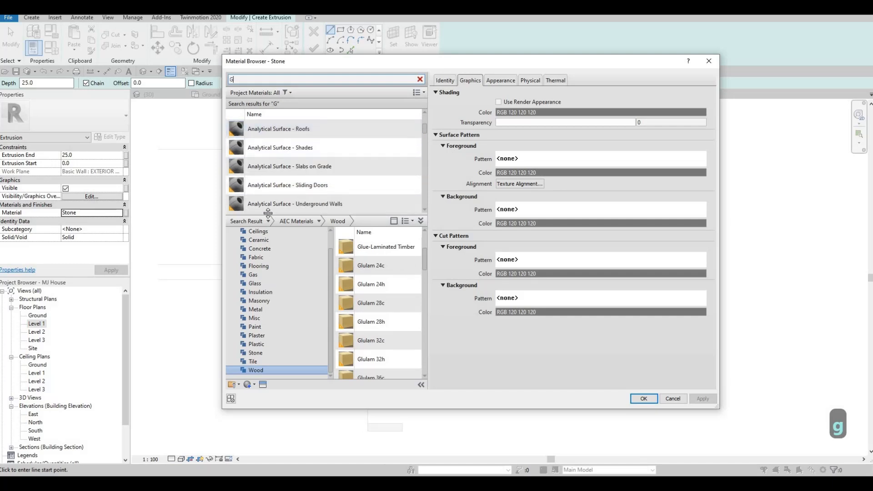
pyautogui.scroll(1, 289, 264)
pyautogui.scroll(3, 291, 151)
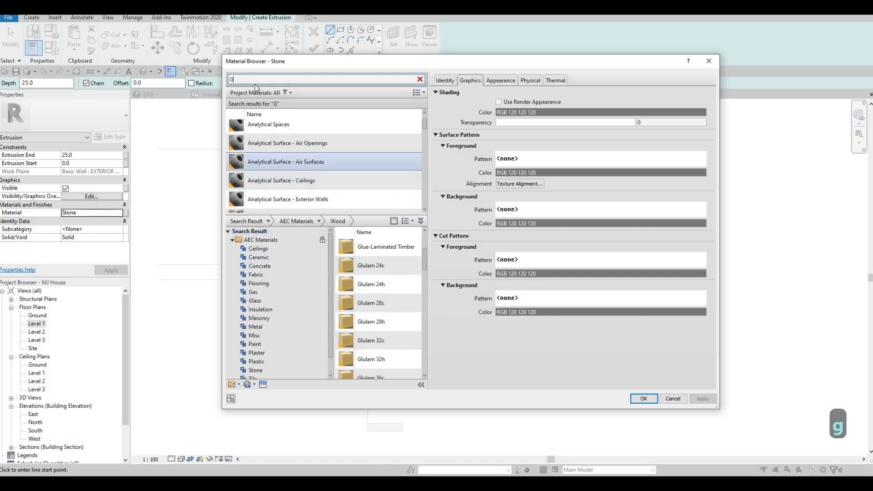
pyautogui.click(286, 166)
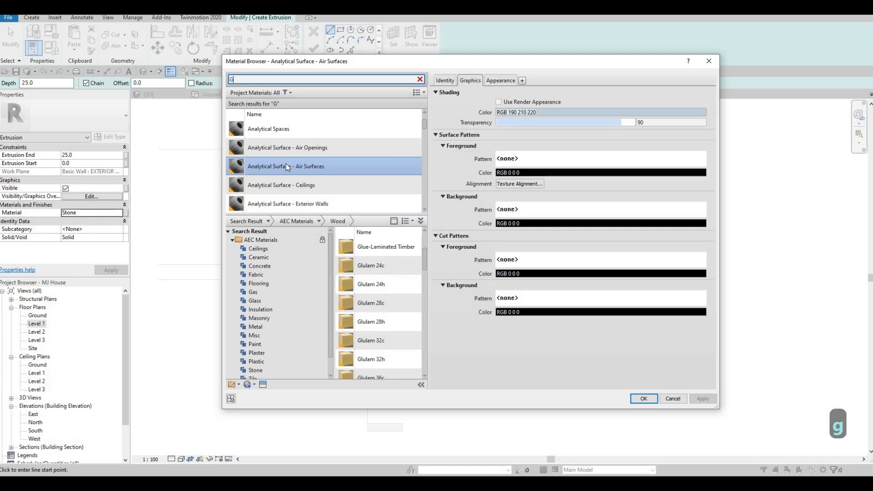
pyautogui.scroll(-5, 288, 171)
pyautogui.scroll(-8, 288, 172)
pyautogui.scroll(-6, 286, 171)
pyautogui.scroll(-3, 286, 173)
pyautogui.scroll(6, 286, 173)
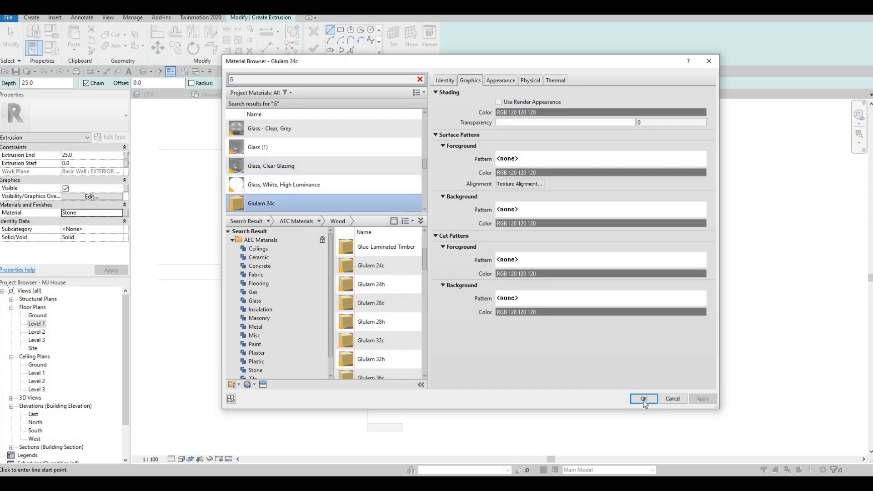
pyautogui.press('Return')
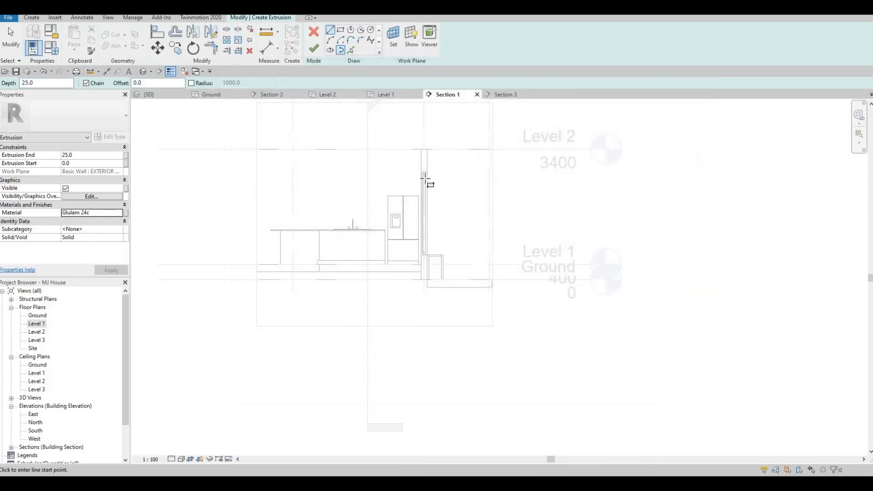
# Sketch a rectangle about 944 mm wide and 2617 mm high around the refrigerator, from the counter's lower corner to the wall.
pyautogui.scroll(4, 423, 191)
pyautogui.click(340, 30)
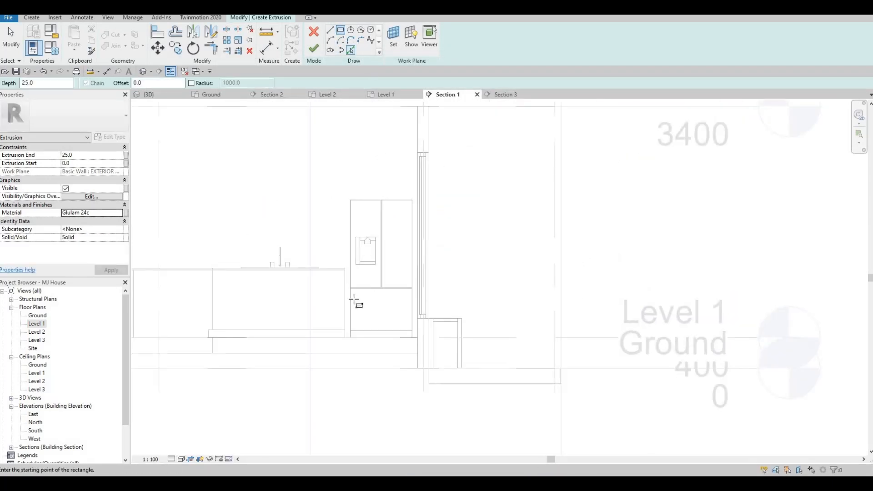
pyautogui.click(345, 338)
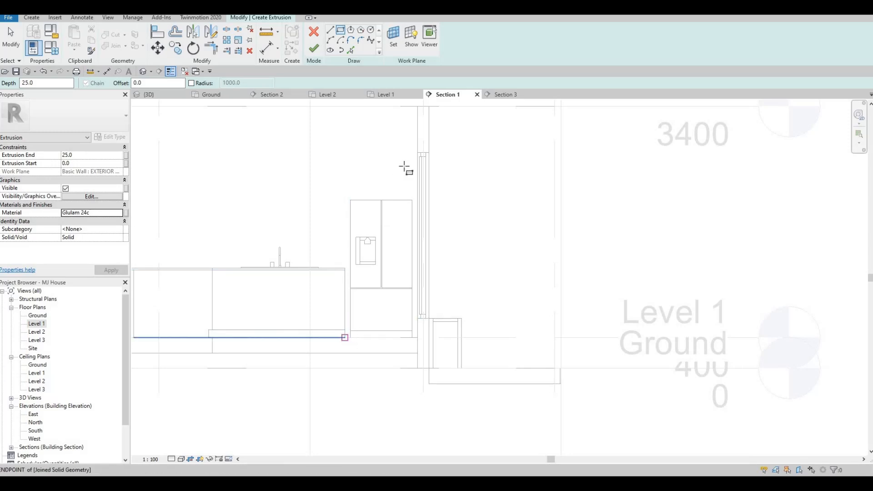
pyautogui.click(417, 136)
pyautogui.press('Escape')
pyautogui.press('Escape')
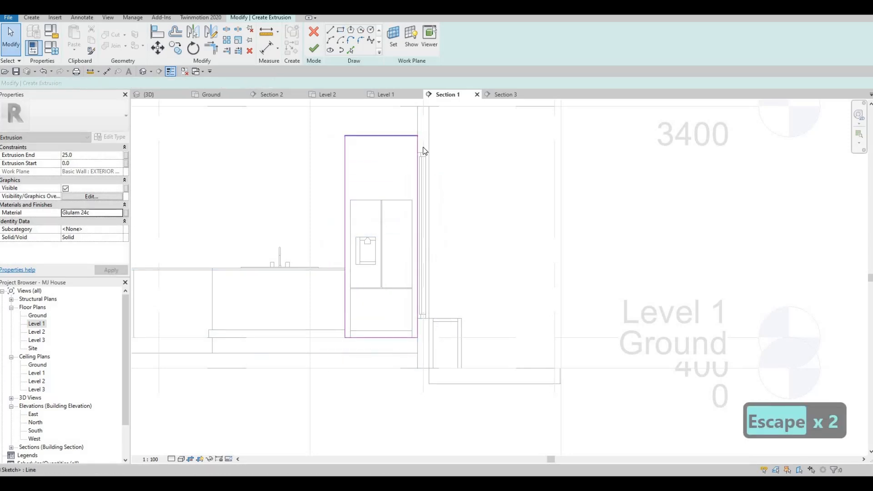
# Set the height of the rectangle around the refrigerator to 2800 mm.
pyautogui.click(415, 136)
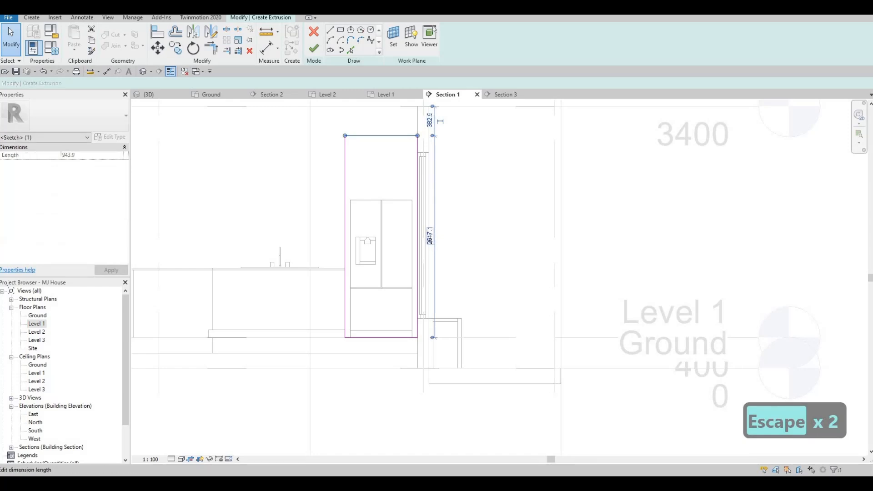
pyautogui.write('2')
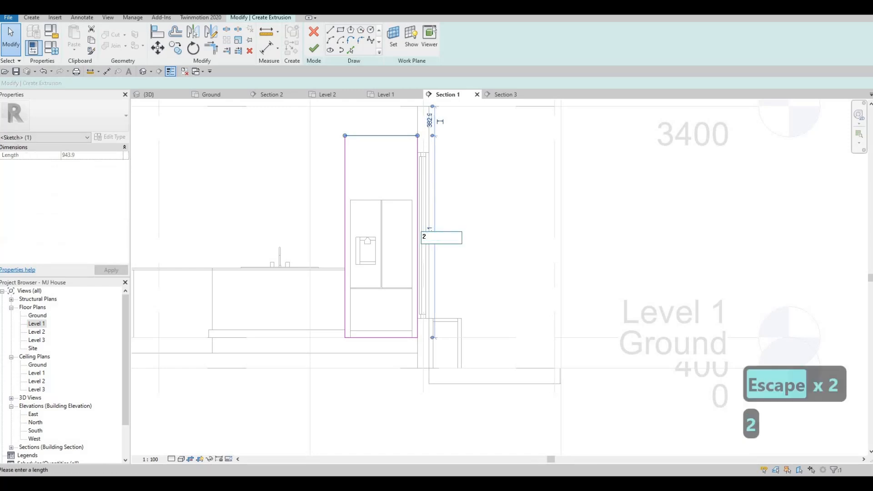
pyautogui.write('800')
pyautogui.press('Return')
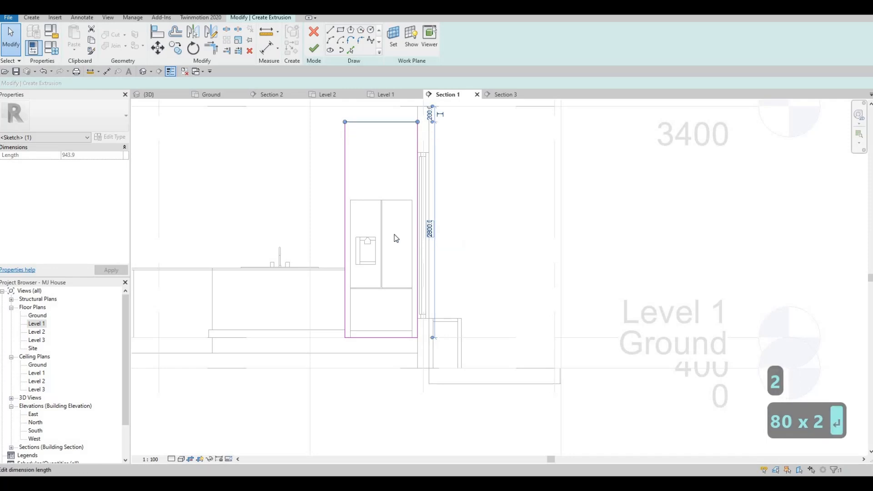
pyautogui.press('Escape')
pyautogui.press('Escape')
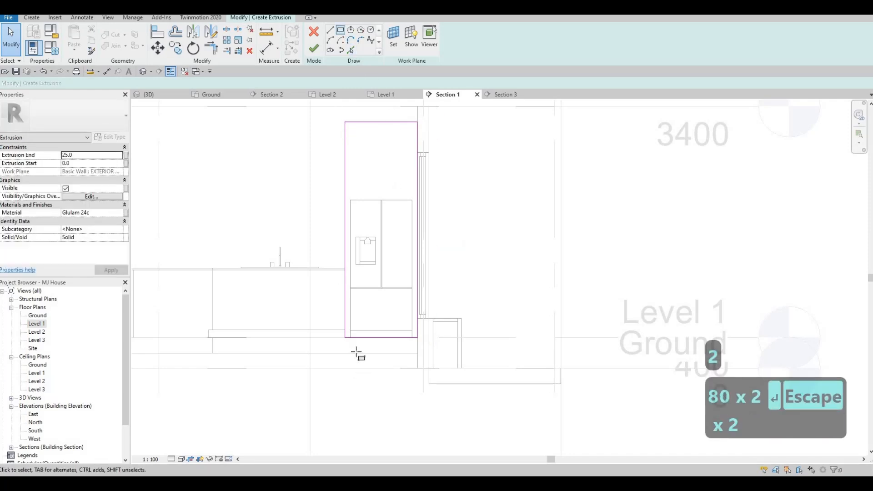
# Sketch an inner rectangle along the refrigerator's outline, from its bottom corner to the opposite top corner.
pyautogui.scroll(2, 352, 363)
pyautogui.click(349, 323)
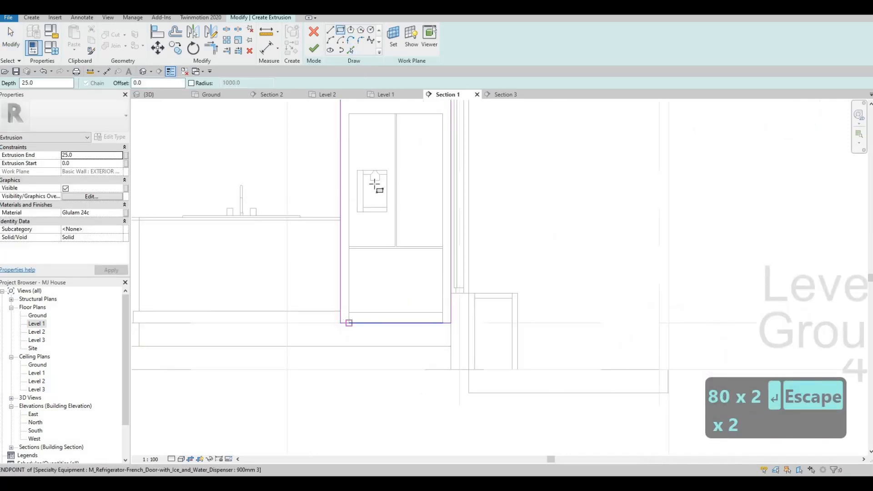
pyautogui.click(445, 115)
pyautogui.press('Escape')
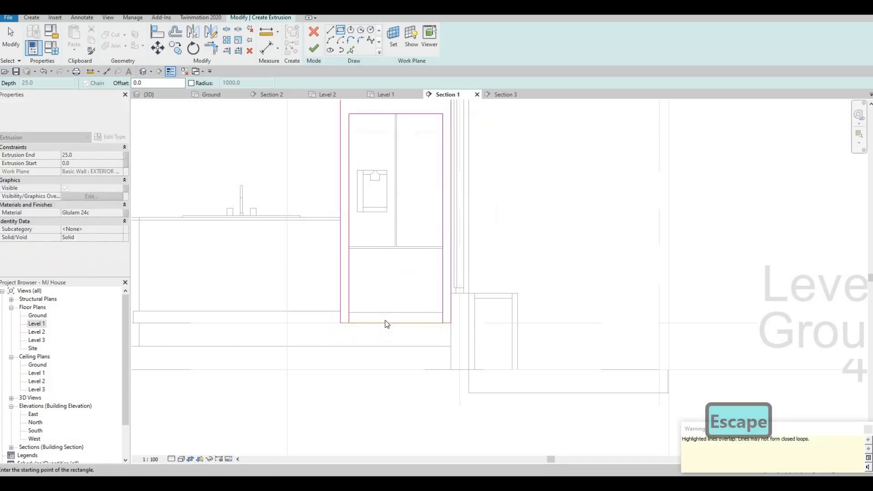
pyautogui.press('Escape')
# Delete the inner rectangle's bottom line, then split and trim the outer bottom line to leave an open-bottomed surround profile.
pyautogui.click(387, 323)
pyautogui.press('Delete')
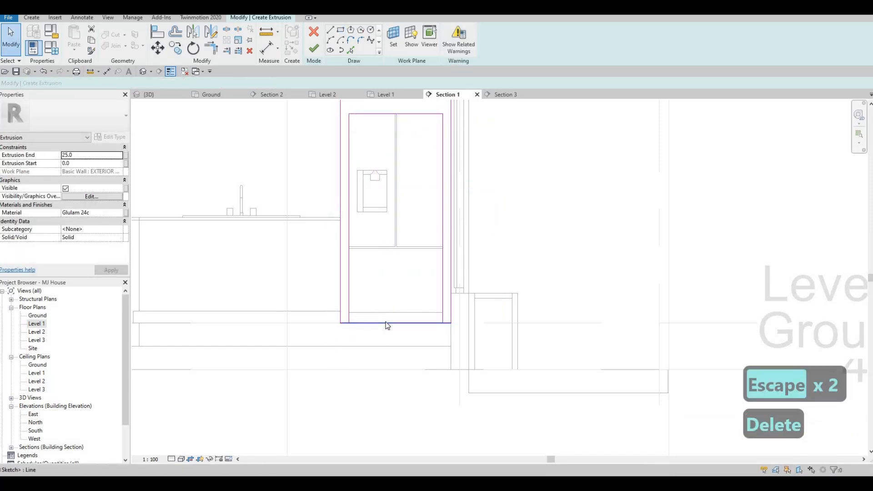
pyautogui.press('s')
pyautogui.press('l')
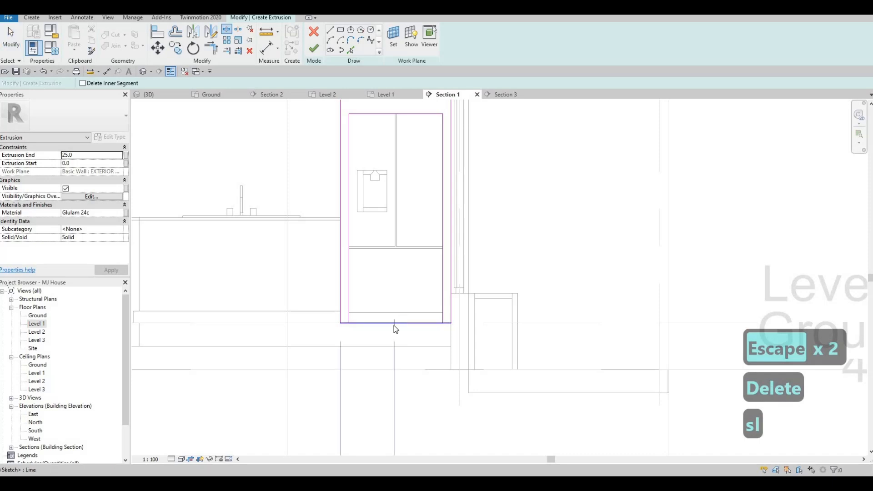
pyautogui.press('Escape')
pyautogui.press('Escape')
pyautogui.press('t')
pyautogui.press('r')
pyautogui.click(349, 313)
pyautogui.click(392, 323)
pyautogui.click(442, 296)
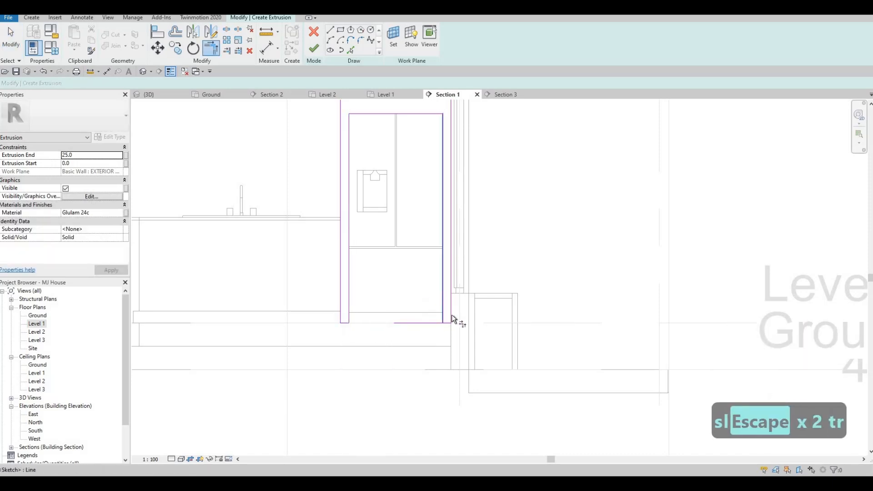
# Set the extrusion end of the refrigerator surround to 800 mm and finish the sketch.
pyautogui.doubleClick(89, 158)
pyautogui.write('800')
pyautogui.click(110, 271)
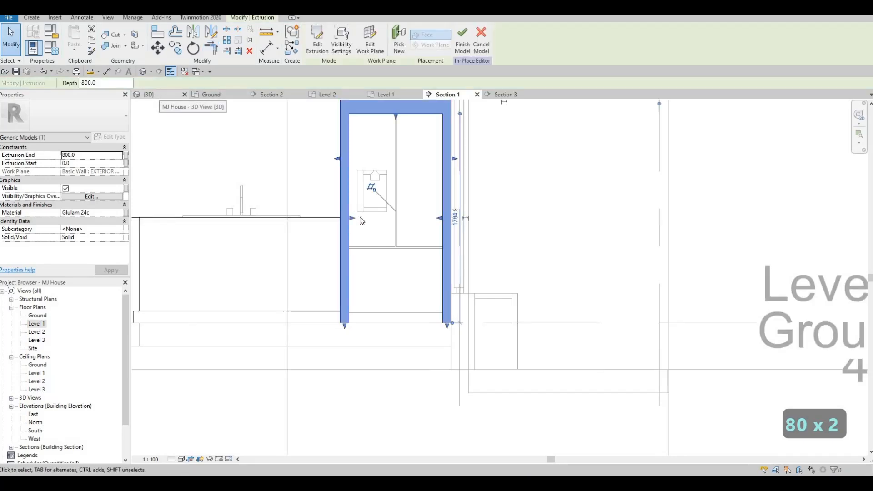
# Pull the surround's front face back slightly behind the refrigerator doors in the 3D view and finish the in-place model.
pyautogui.click(157, 94)
pyautogui.keyDown('shift'); pyautogui.moveTo(516, 274); pyautogui.dragTo(545, 203, button='middle'); pyautogui.keyUp('shift')
pyautogui.press('Escape')
pyautogui.click(561, 245)
pyautogui.keyDown('shift'); pyautogui.moveTo(561, 244); pyautogui.dragTo(559, 240, button='middle'); pyautogui.keyUp('shift')
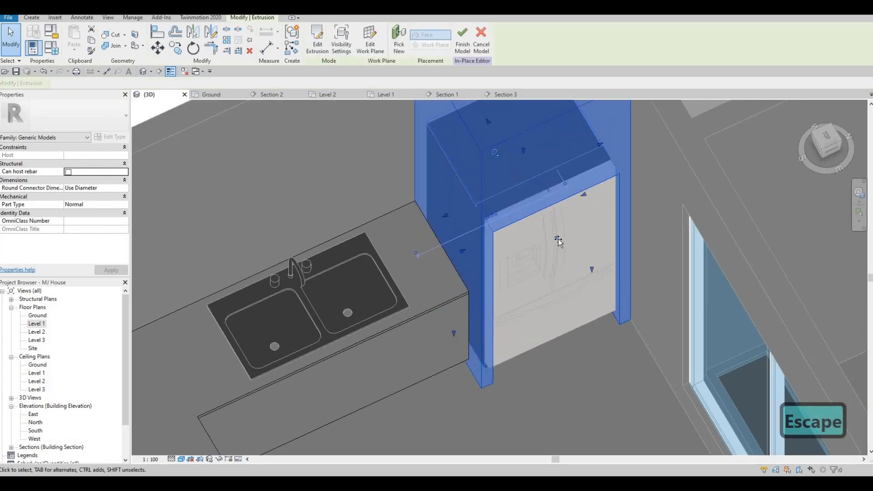
pyautogui.click(558, 241)
pyautogui.moveTo(556, 236)
pyautogui.mouseDown()
pyautogui.moveTo(547, 214)
pyautogui.moveTo(545, 239)
pyautogui.mouseUp()
pyautogui.press('Escape')
pyautogui.press('Escape')
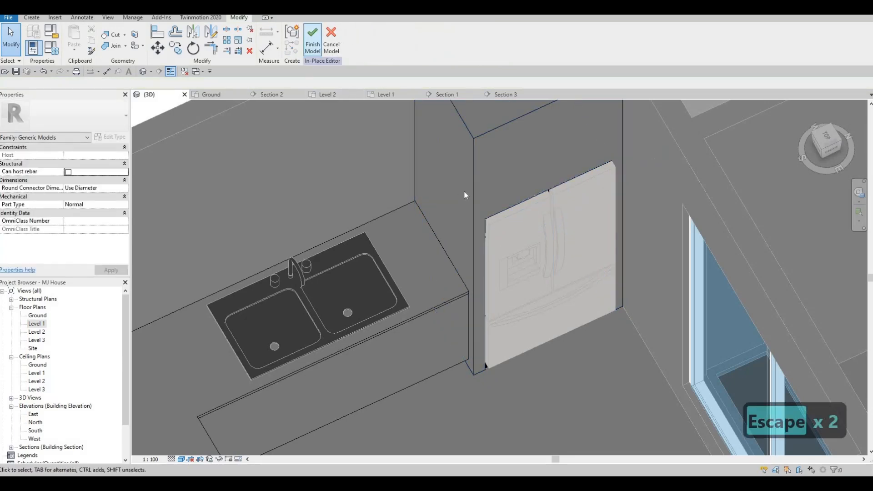
pyautogui.keyDown('shift'); pyautogui.moveTo(472, 282); pyautogui.dragTo(472, 304, button='middle'); pyautogui.keyUp('shift')
pyautogui.scroll(-3, 472, 277)
pyautogui.scroll(4, 471, 304)
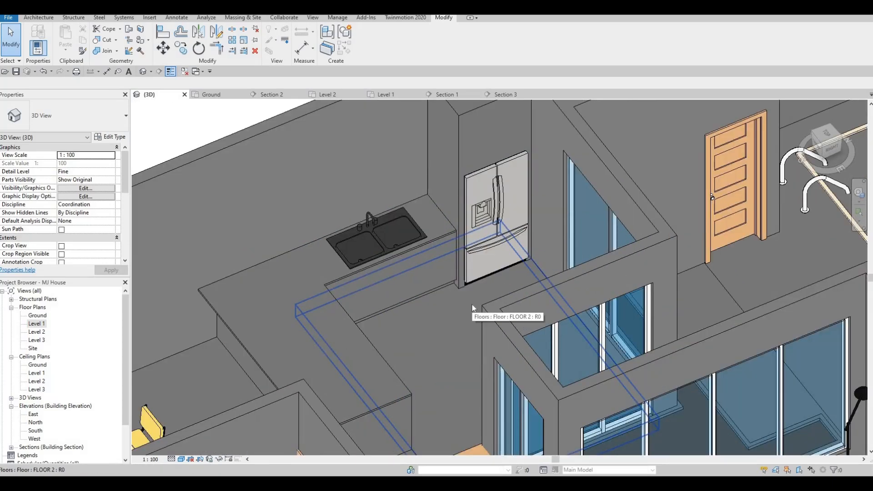